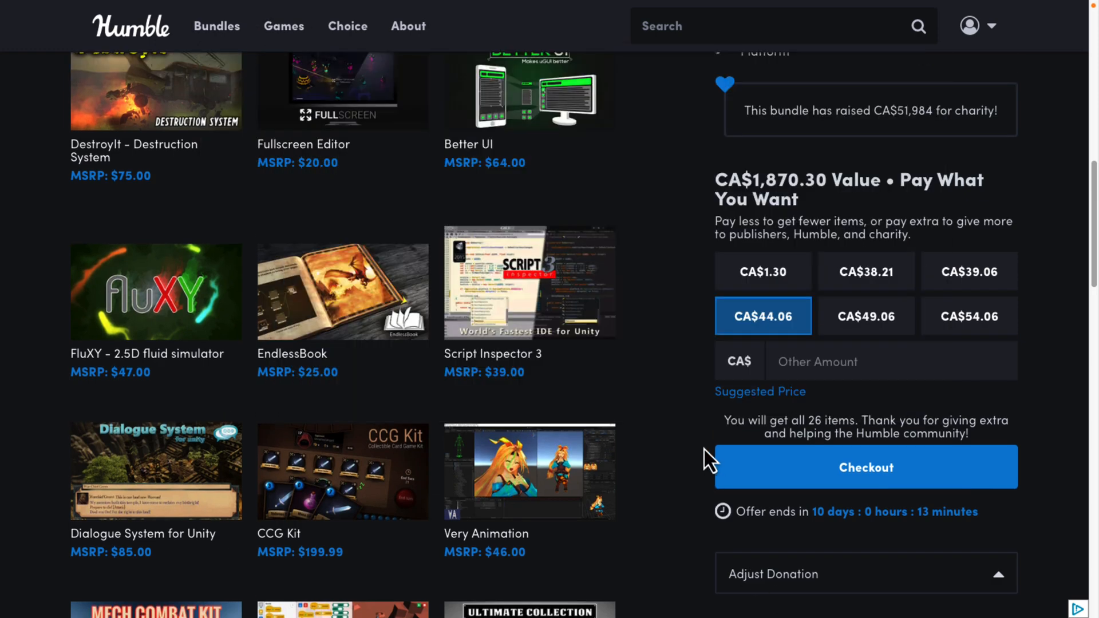
Step: Review the Quibli: Anime Shaders and Tools page on the Unity Asset Store, including its render pipeline compatibility
{"action": "key", "text": "ctrl+Tab"}
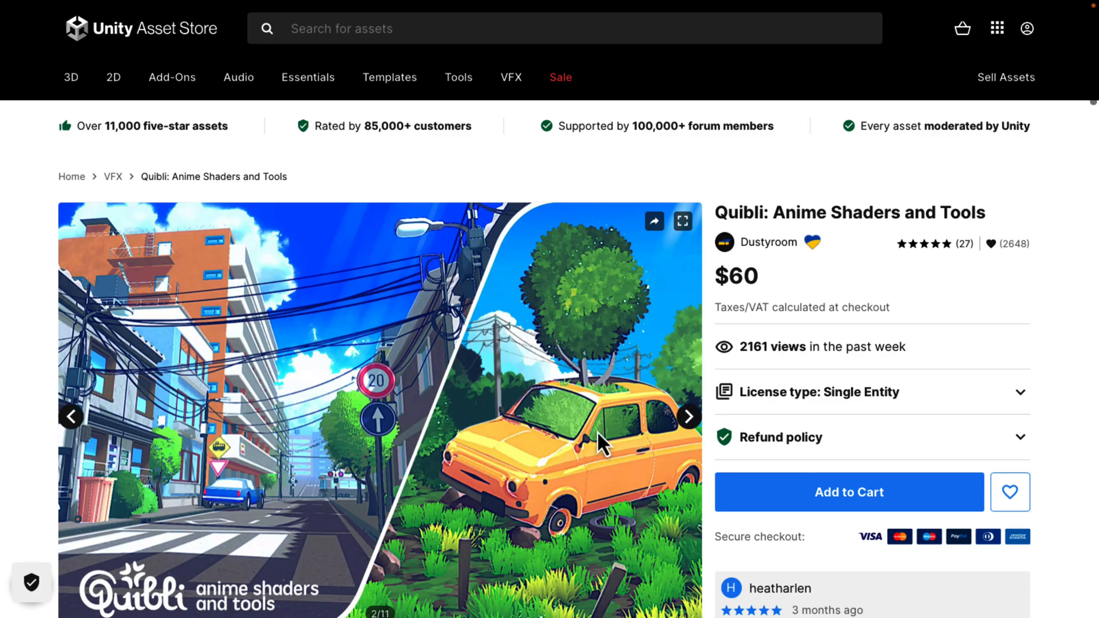
{"action": "scroll", "coordinate": [533, 324], "scroll_direction": "down", "scroll_amount": 2}
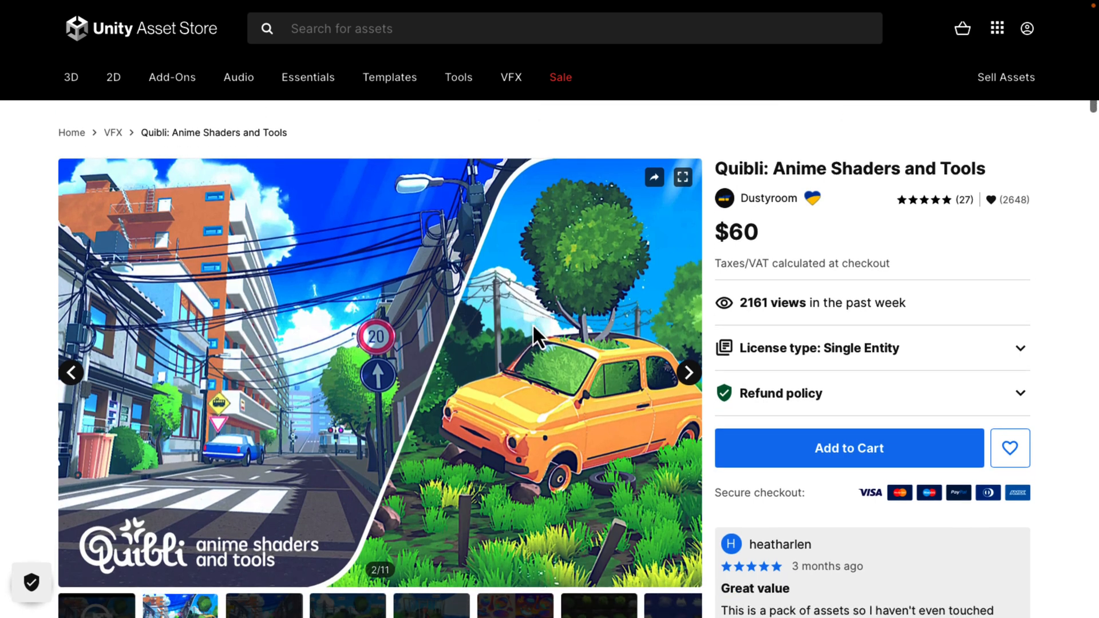
{"action": "scroll", "coordinate": [532, 324], "scroll_direction": "down", "scroll_amount": 3}
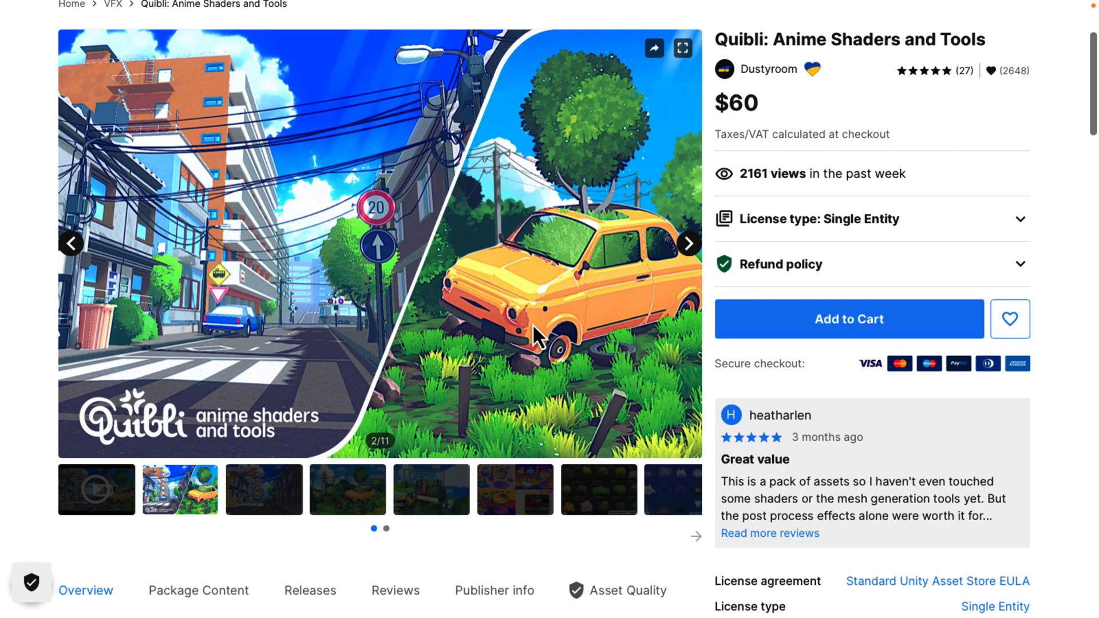
{"action": "scroll", "coordinate": [530, 239], "scroll_direction": "down", "scroll_amount": 6}
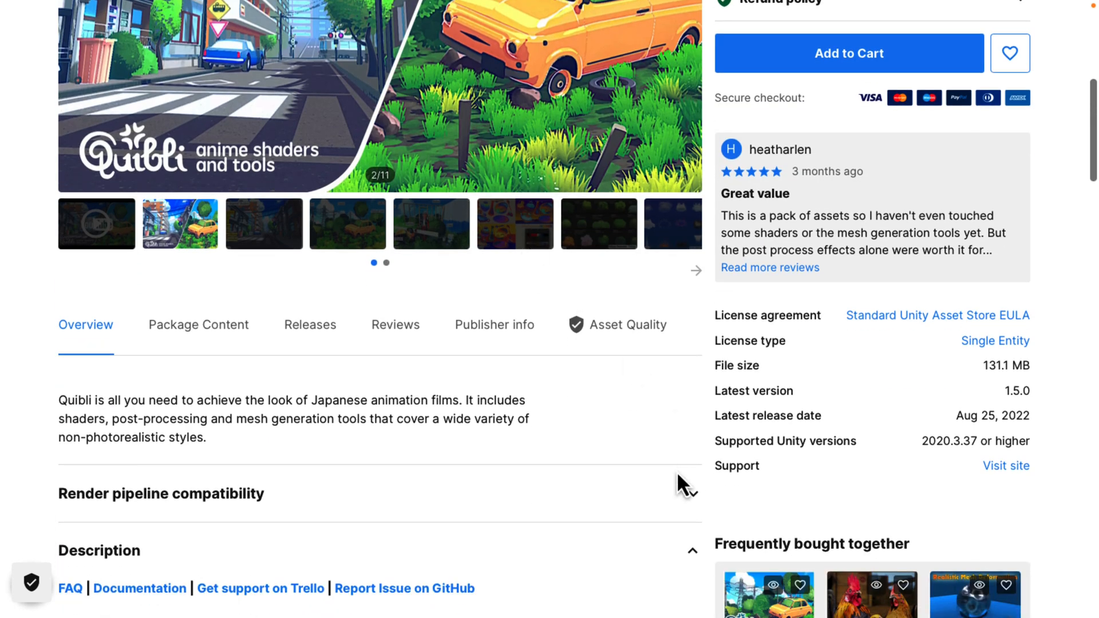
{"action": "left_click", "coordinate": [691, 504]}
{"action": "scroll", "coordinate": [692, 509], "scroll_direction": "down", "scroll_amount": 8}
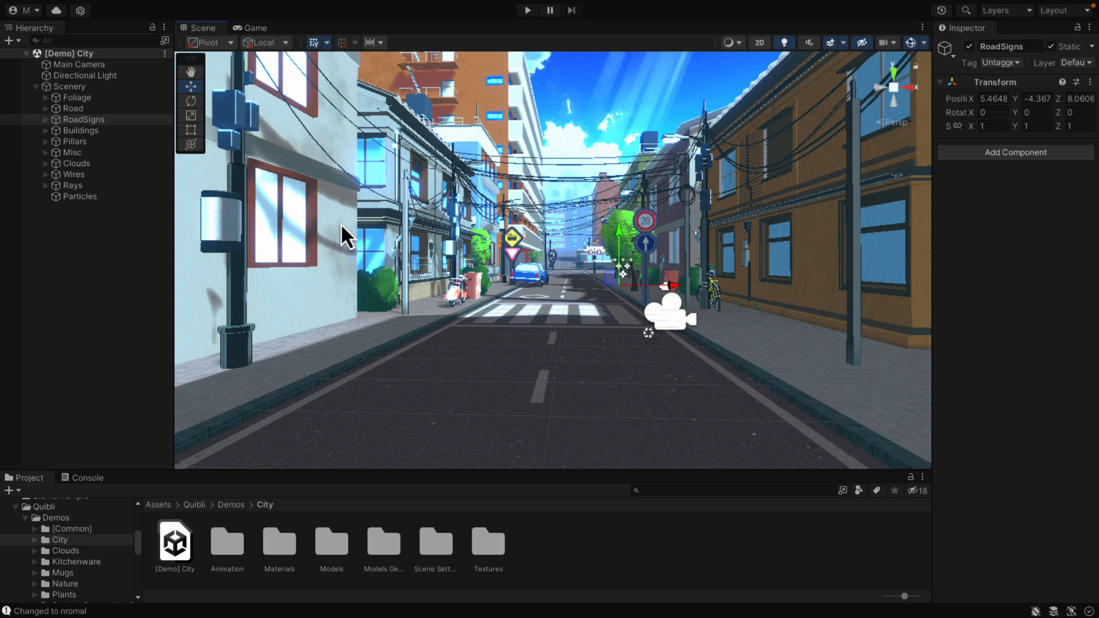
Step: Inspect the shader of the tree trunk material in the City demo scene, widening the Inspector for readability
{"action": "right_click_drag", "start_coordinate": [555, 259], "coordinate": [290, 287]}
{"action": "key", "text": "w"}
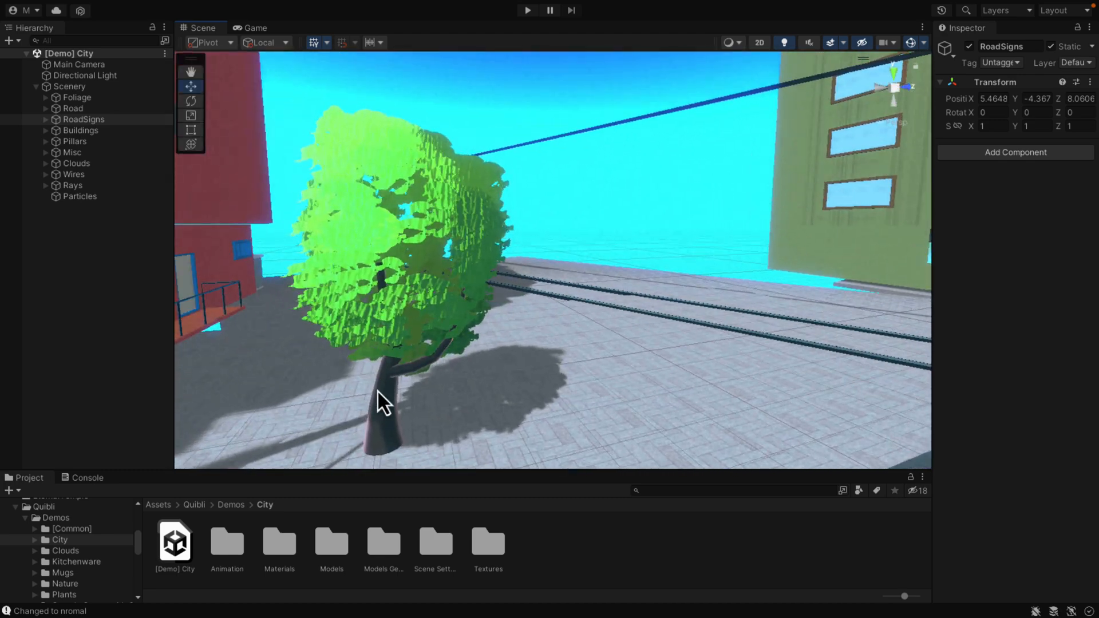
{"action": "left_click", "coordinate": [376, 390]}
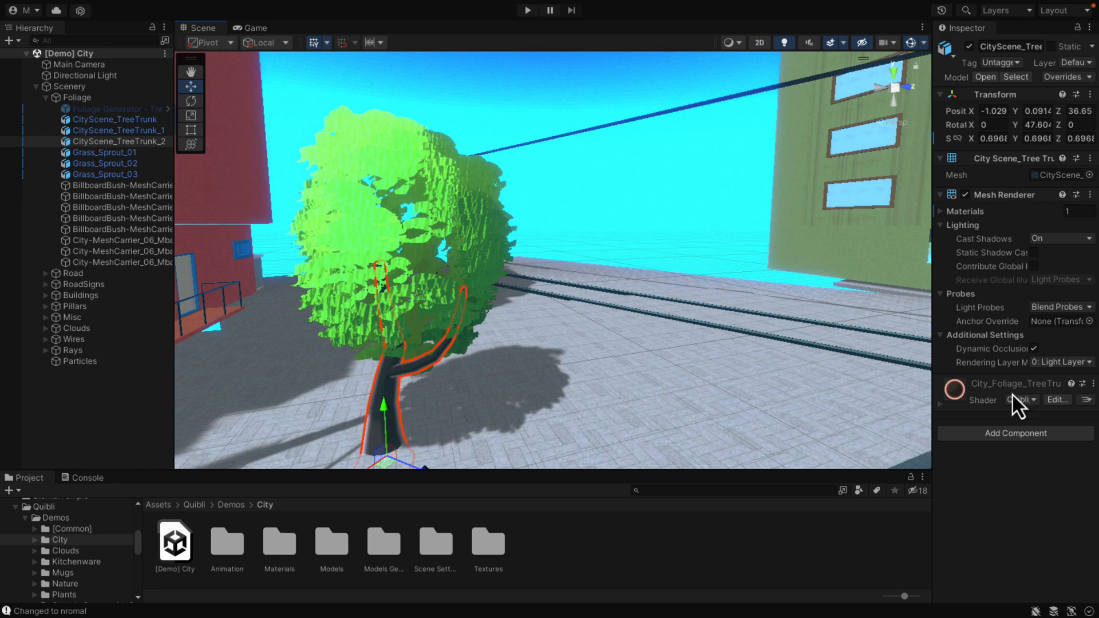
{"action": "left_click_drag", "start_coordinate": [932, 359], "coordinate": [691, 343]}
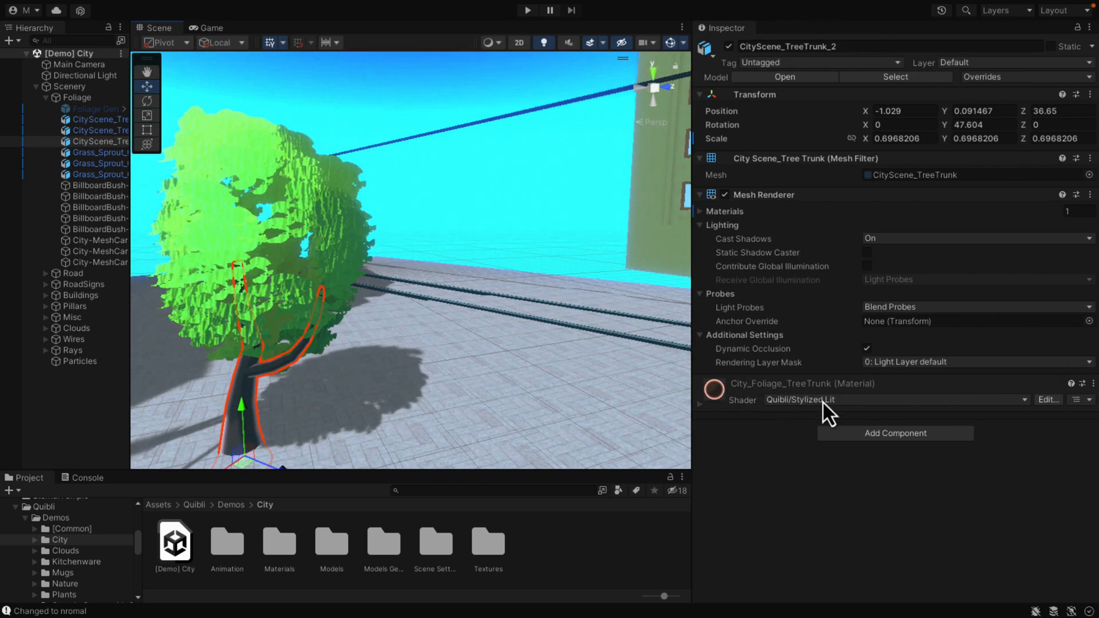
Step: Inspect the Stylized Lit wall material settings on a block of the green building beside the rail tracks
{"action": "right_click_drag", "start_coordinate": [393, 321], "coordinate": [503, 290]}
{"action": "left_click", "coordinate": [522, 208]}
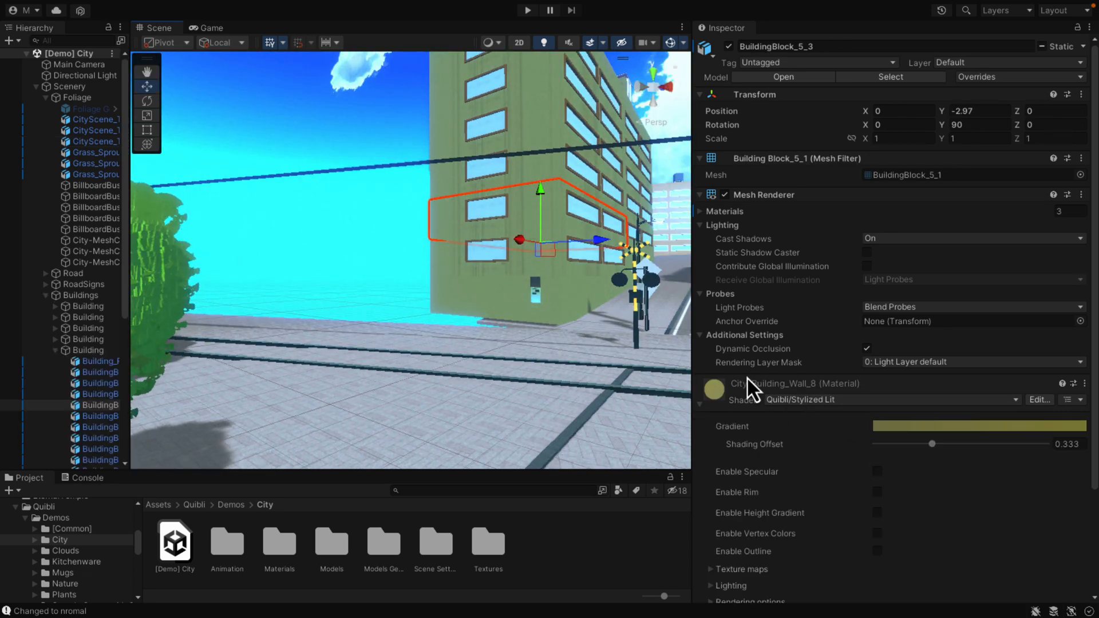
{"action": "scroll", "coordinate": [841, 475], "scroll_direction": "down", "scroll_amount": 2}
{"action": "scroll", "coordinate": [843, 486], "scroll_direction": "down", "scroll_amount": 1}
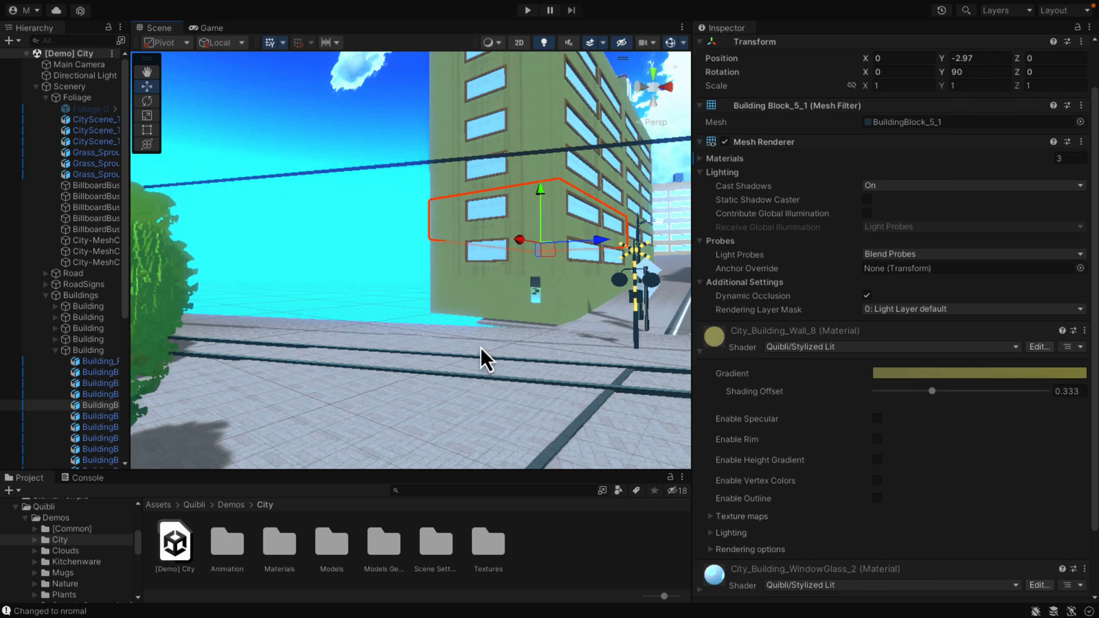
Step: Check the Main Camera's rendering settings and its available renderers, leaving the renderer selection as it is
{"action": "left_click", "coordinate": [85, 65]}
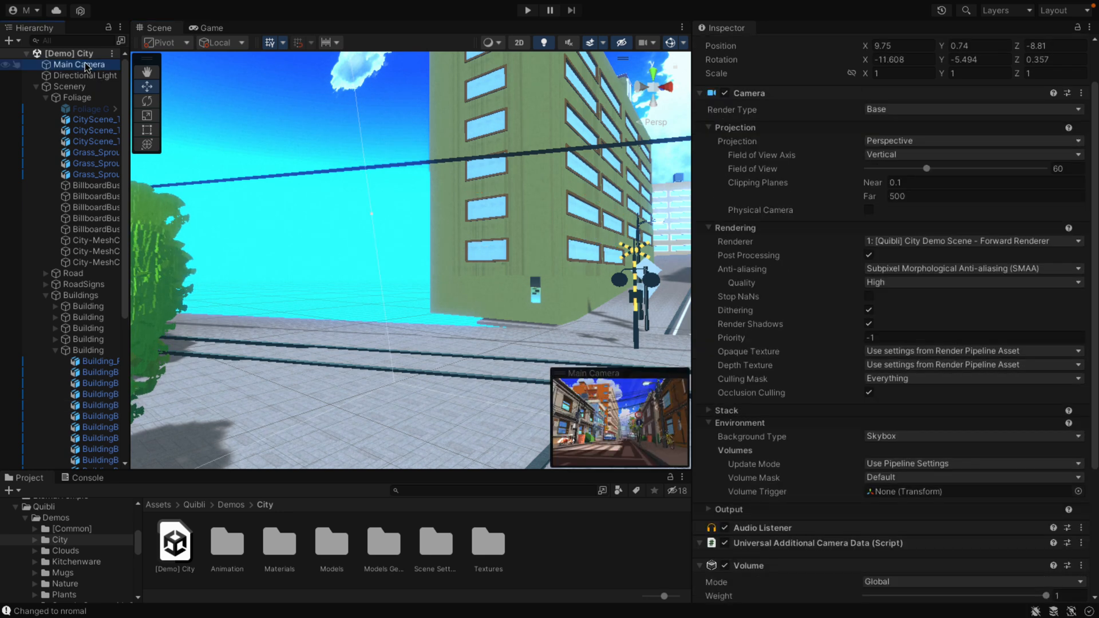
{"action": "left_click", "coordinate": [879, 242]}
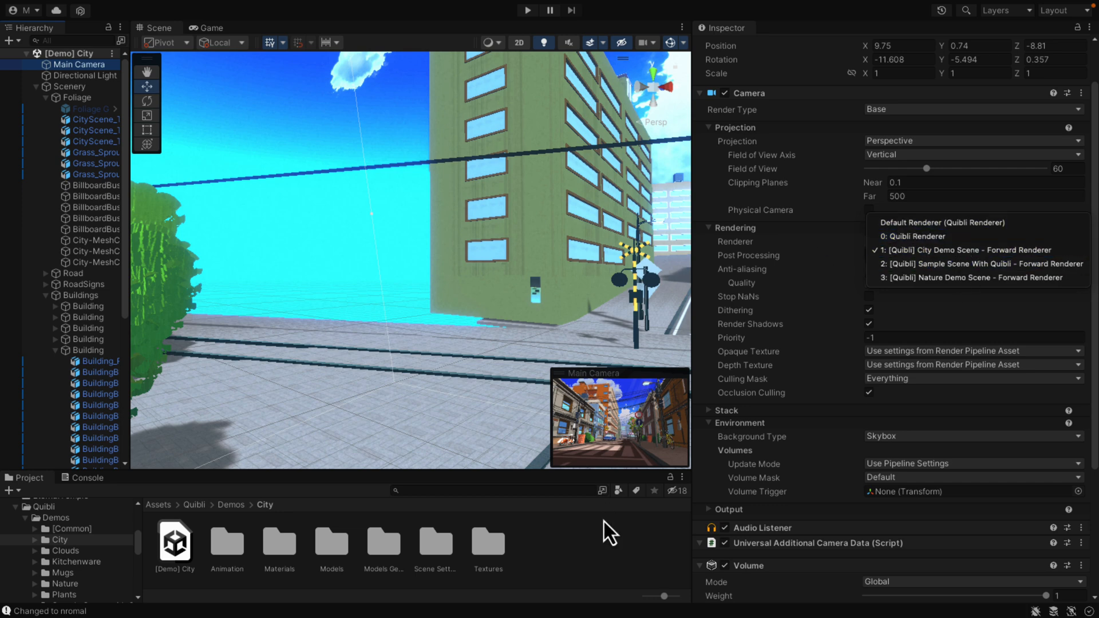
{"action": "left_click", "coordinate": [603, 541]}
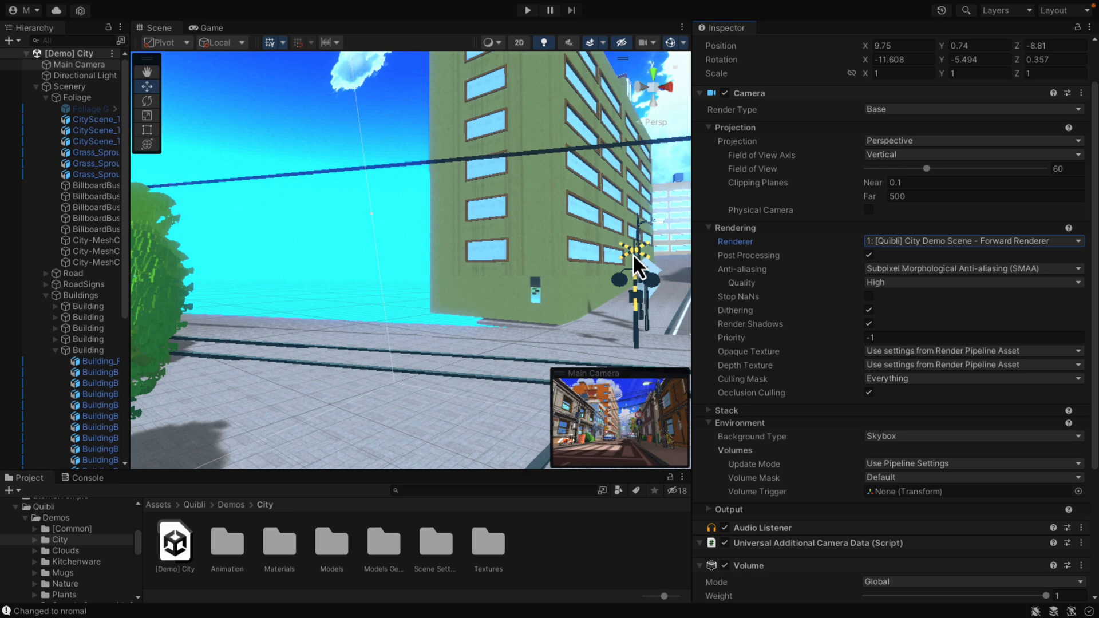
Step: Examine the Quibli shaders available for the railway traffic light's metal material and look down the city street
{"action": "left_click", "coordinate": [633, 274]}
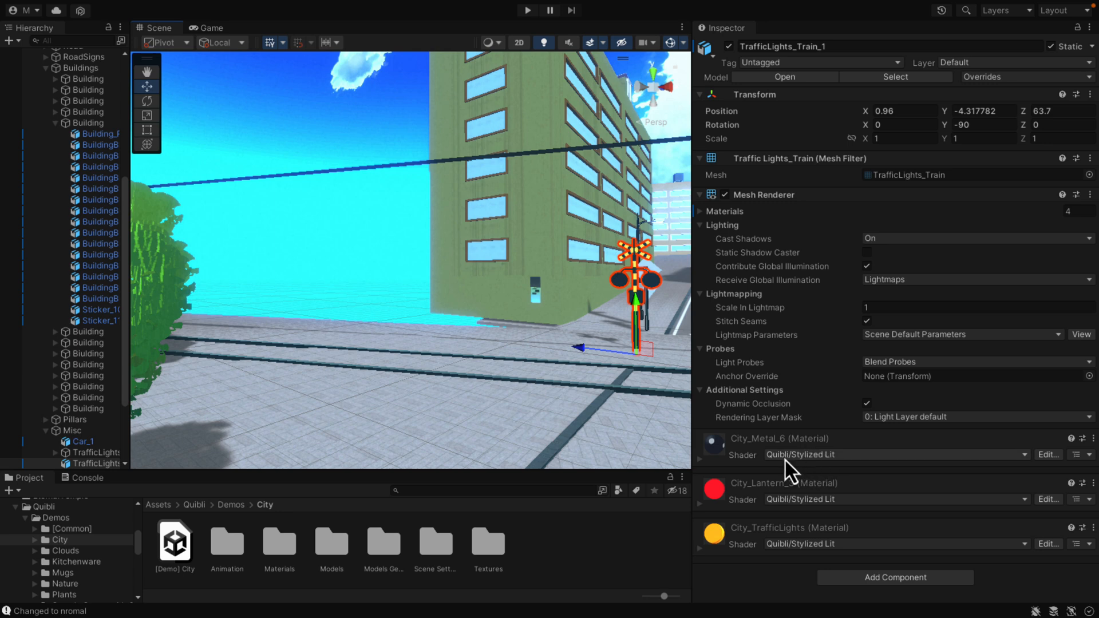
{"action": "left_click", "coordinate": [819, 458]}
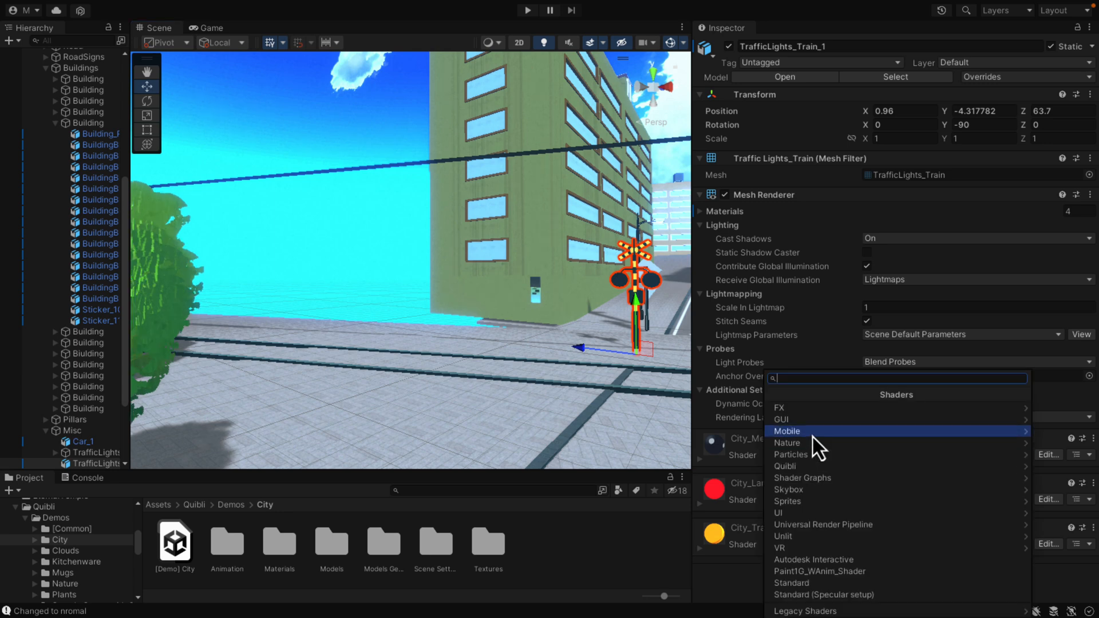
{"action": "left_click", "coordinate": [801, 466]}
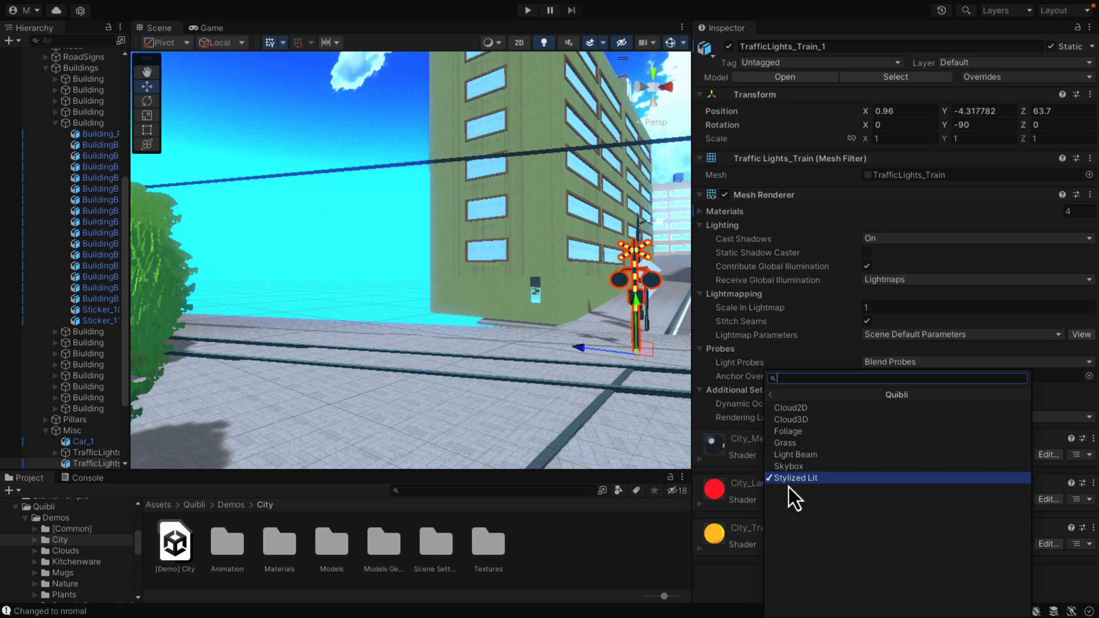
{"action": "right_click_drag", "start_coordinate": [324, 340], "coordinate": [513, 309]}
{"action": "key", "text": "w"}
Step: Open the demo scene in Quibli's Sample Scene with Quibli folder
{"action": "left_click", "coordinate": [232, 505]}
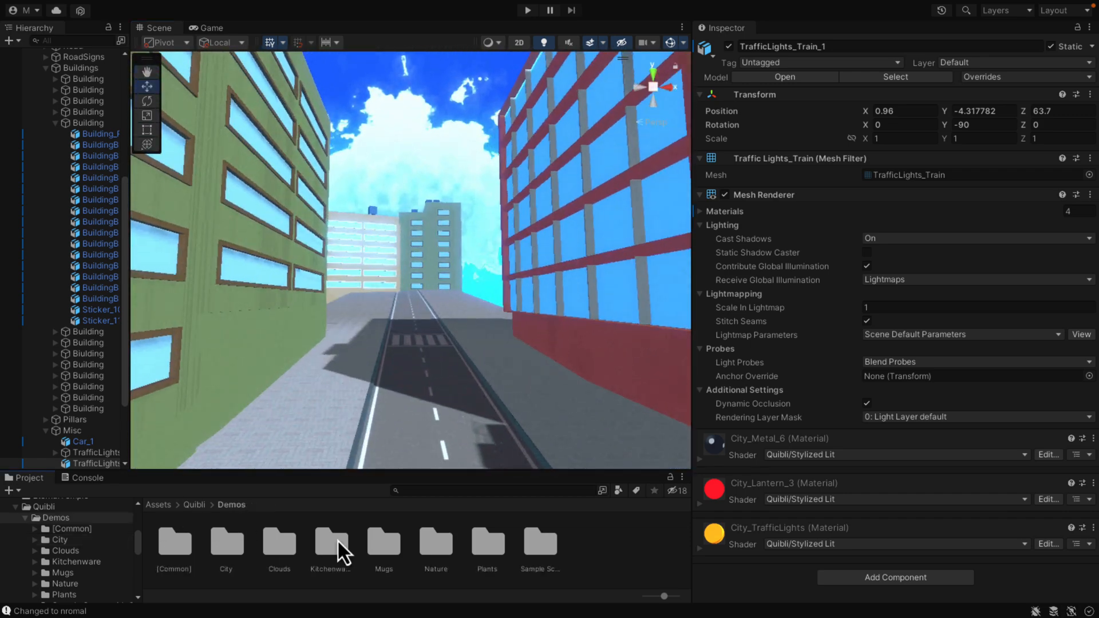
{"action": "double_click", "coordinate": [527, 551]}
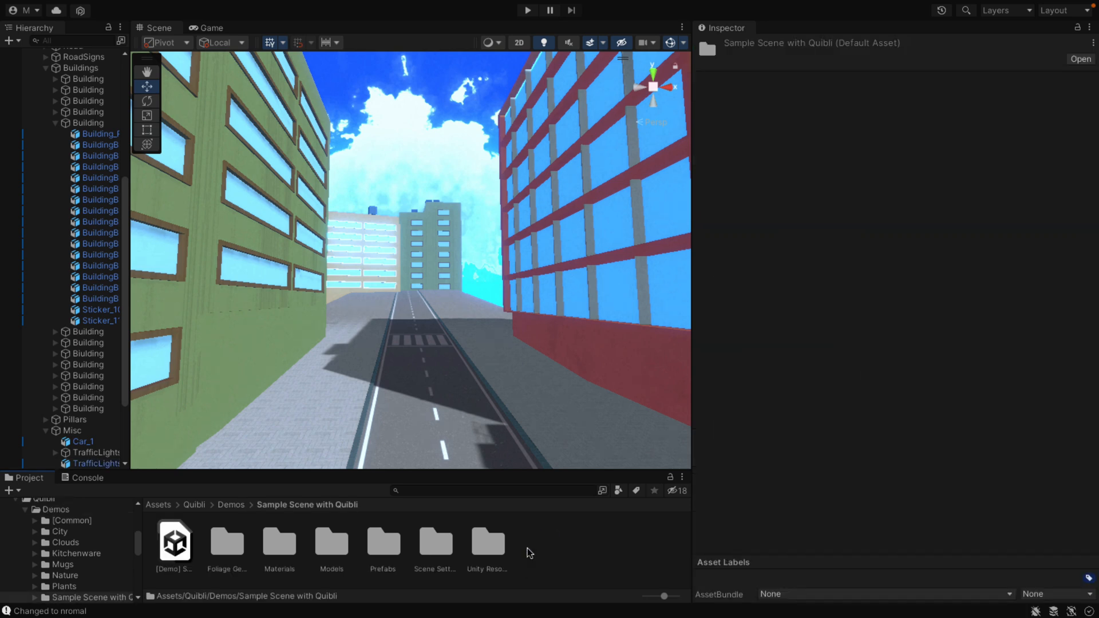
{"action": "double_click", "coordinate": [177, 543]}
Step: Expand the Scenery group, frame the Ellen character and view her from the front
{"action": "double_click", "coordinate": [50, 110]}
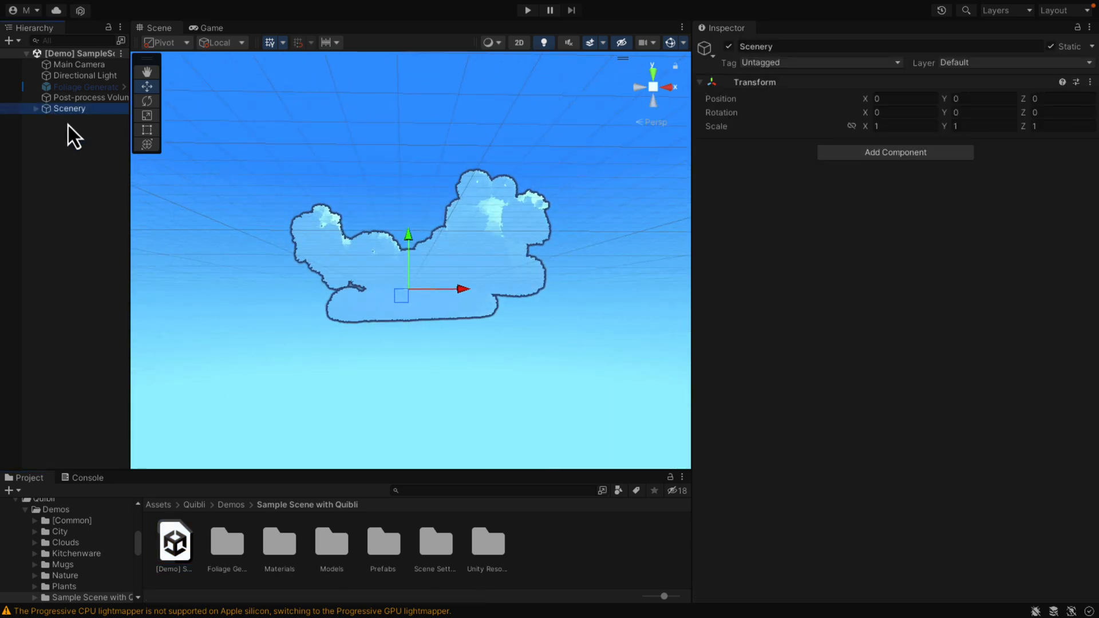
{"action": "left_click", "coordinate": [36, 109]}
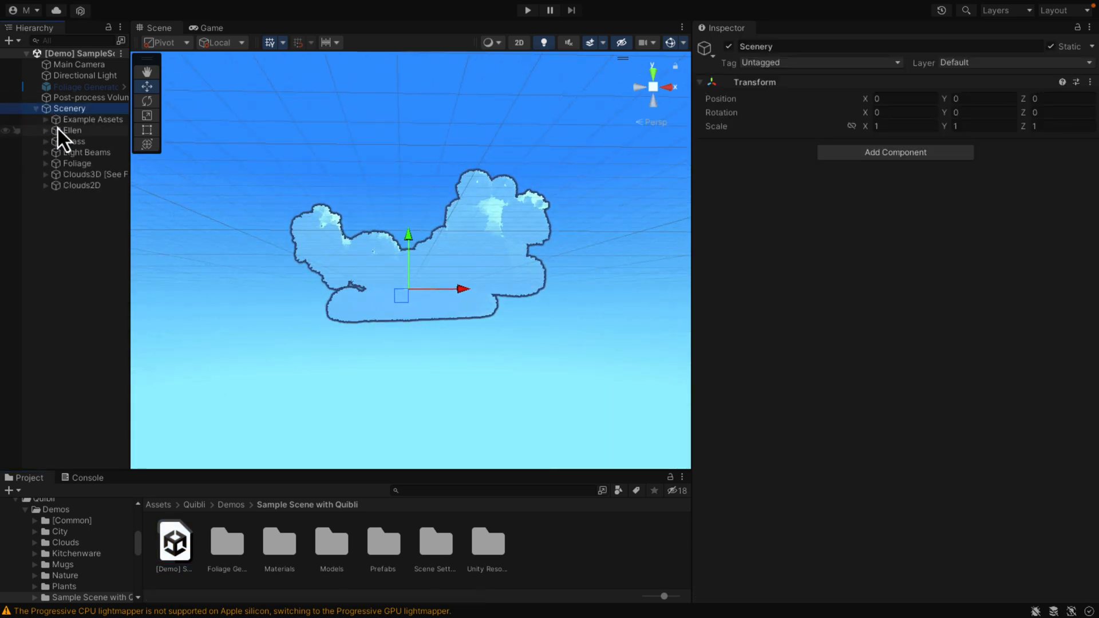
{"action": "double_click", "coordinate": [58, 130]}
{"action": "right_click_drag", "start_coordinate": [340, 266], "coordinate": [285, 317]}
{"action": "key", "text": "w"}
{"action": "right_click_drag", "start_coordinate": [352, 235], "coordinate": [387, 362]}
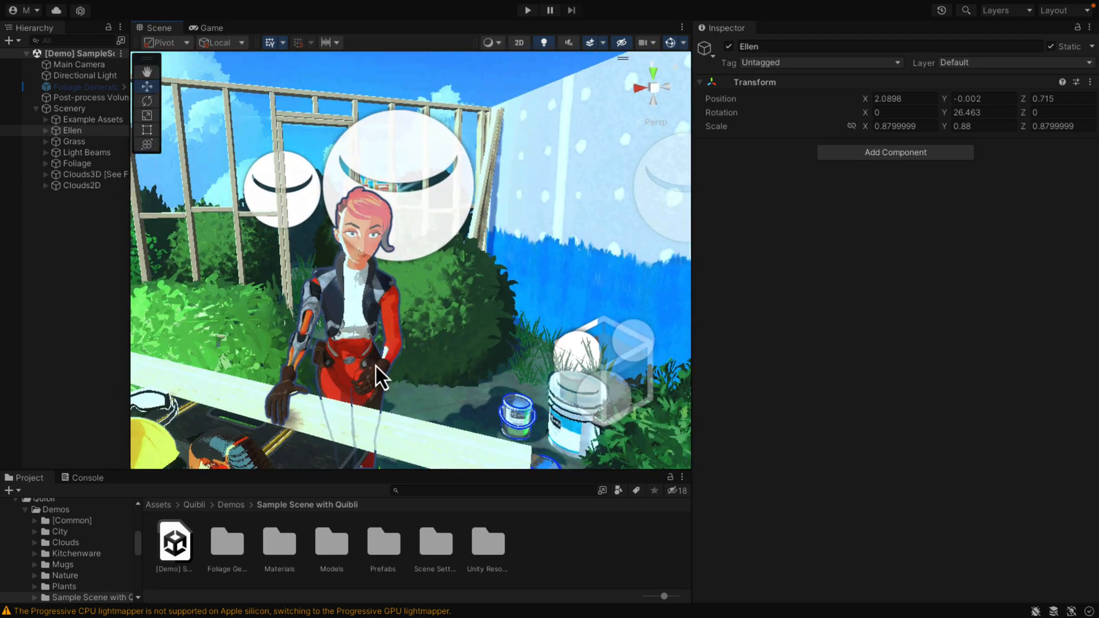
Step: Open SampleScene from the project's Scenes folder
{"action": "left_click_drag", "start_coordinate": [136, 544], "coordinate": [140, 562]}
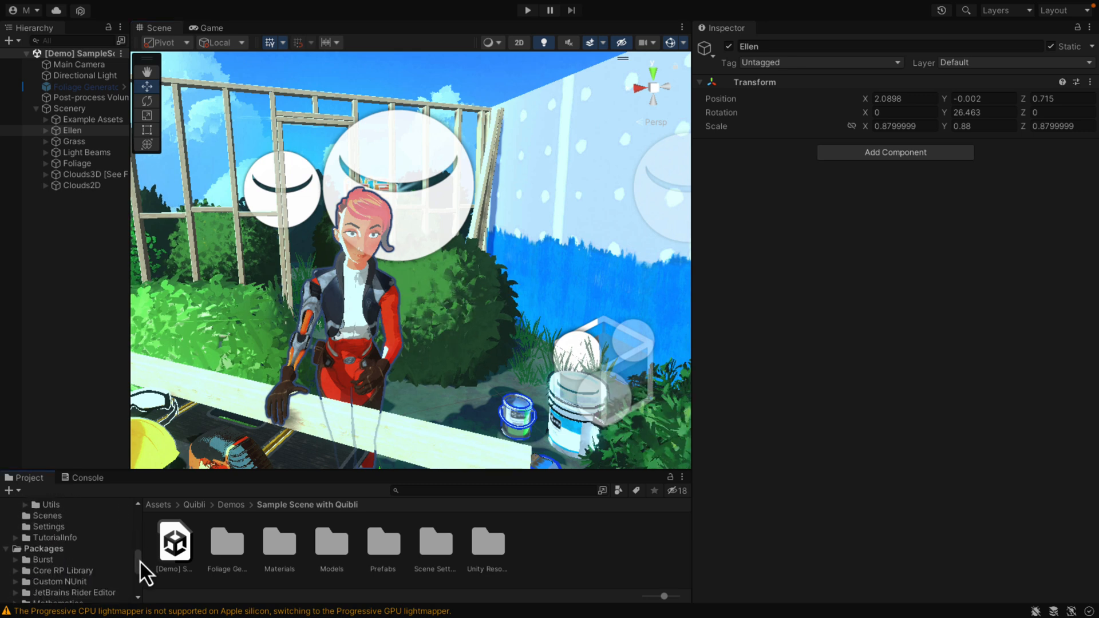
{"action": "left_click", "coordinate": [50, 520]}
{"action": "double_click", "coordinate": [179, 544]}
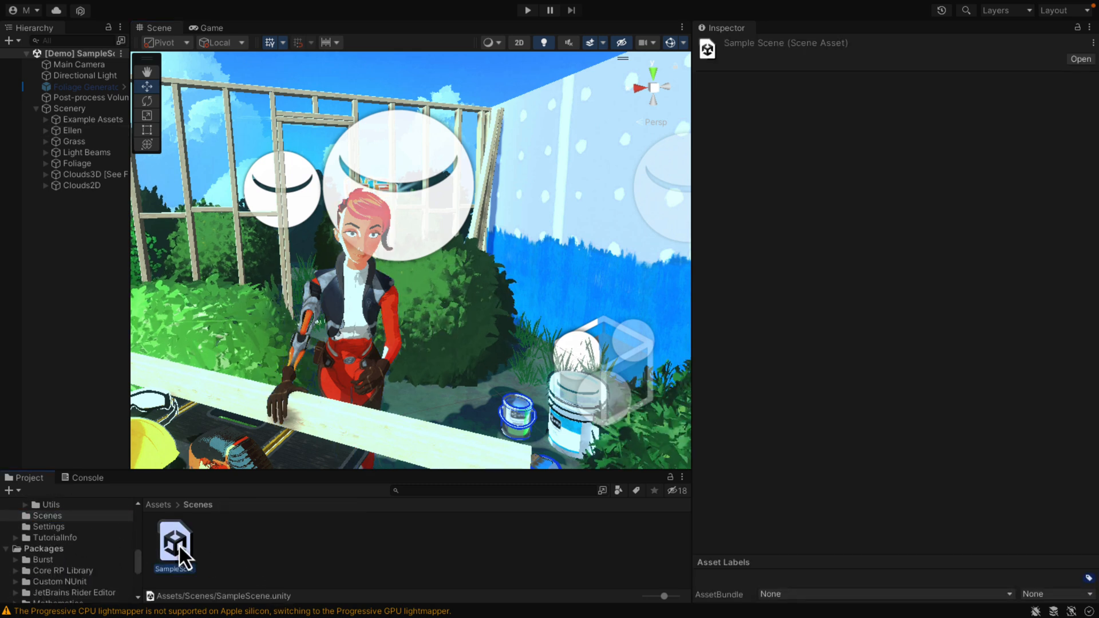
Step: Change the shader of the M_Duck material on AnimeDuck's SK_Duck mesh to Universal Render Pipeline/Simple Lit
{"action": "right_click_drag", "start_coordinate": [568, 302], "coordinate": [595, 312]}
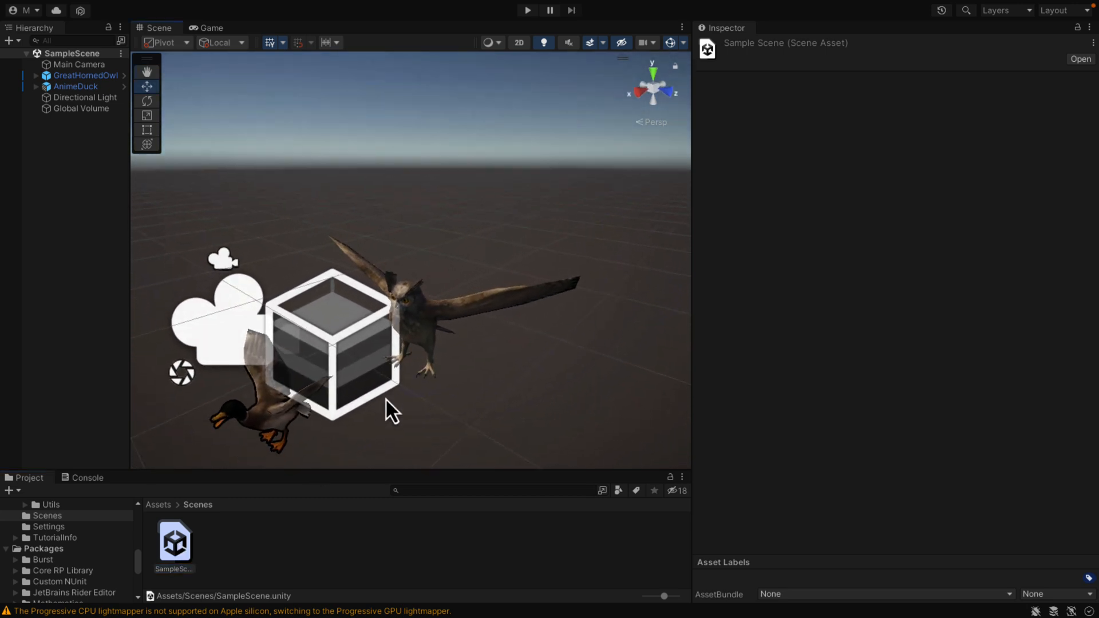
{"action": "left_click", "coordinate": [273, 422]}
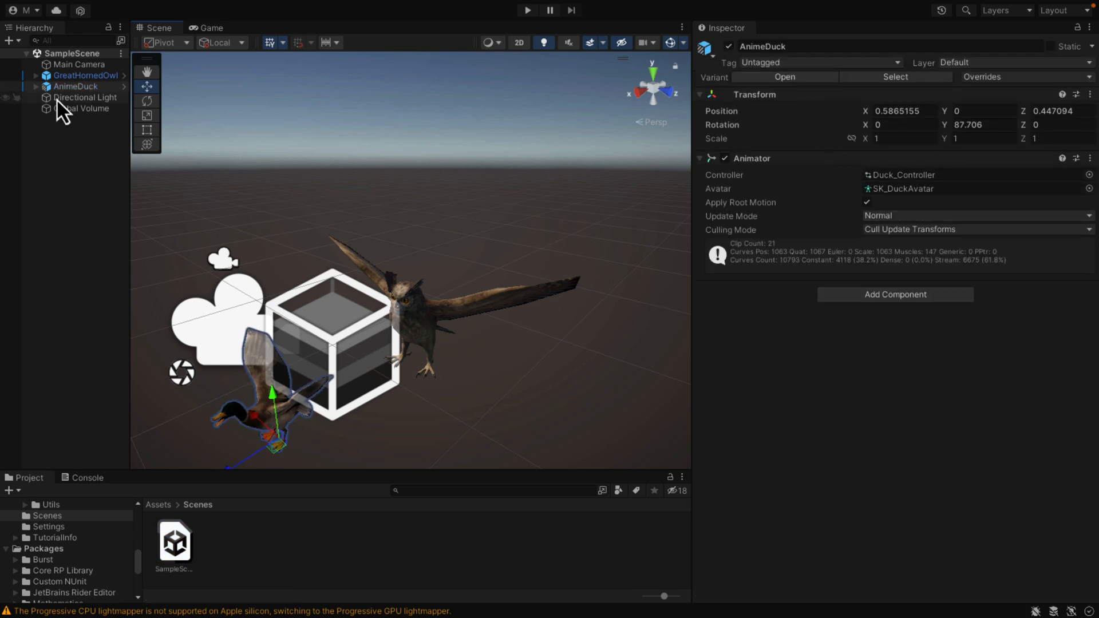
{"action": "left_click", "coordinate": [36, 87]}
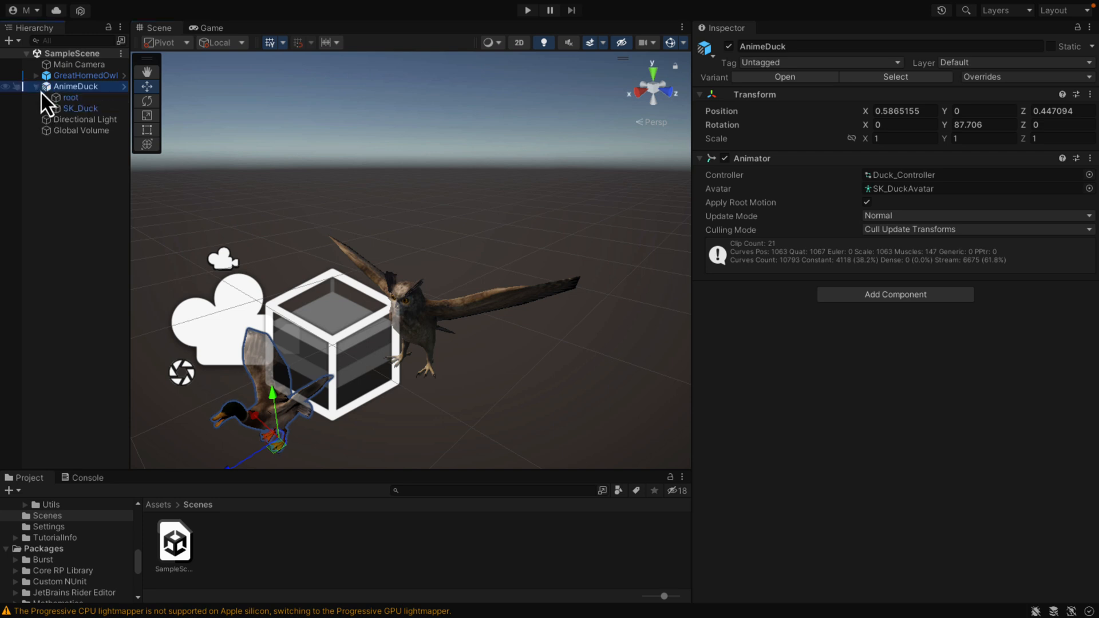
{"action": "left_click", "coordinate": [77, 108]}
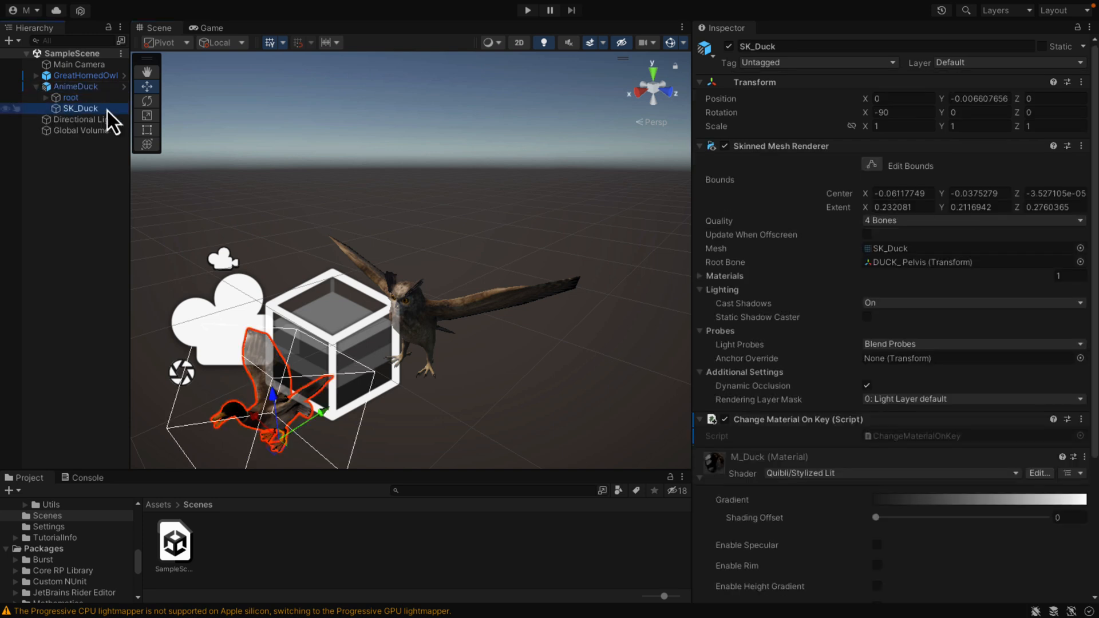
{"action": "left_click", "coordinate": [934, 473]}
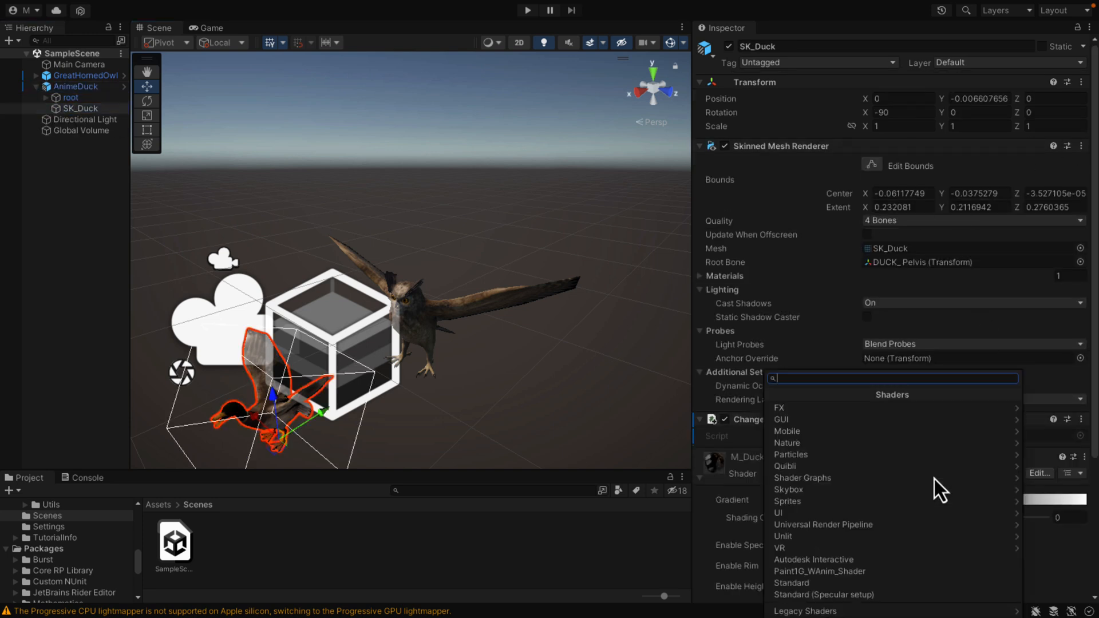
{"action": "left_click", "coordinate": [840, 524]}
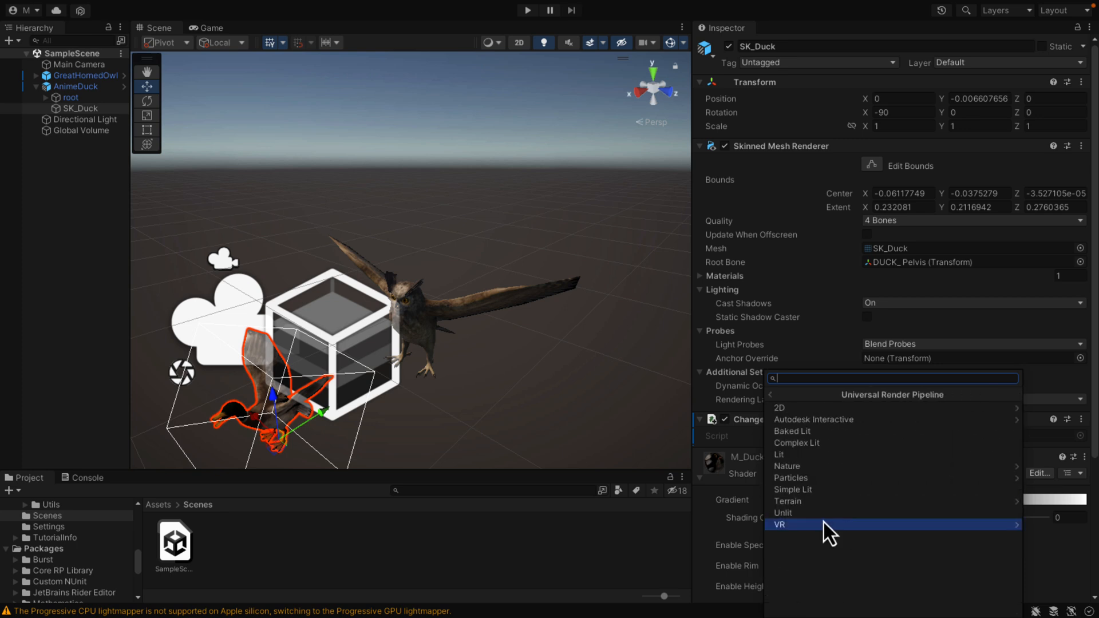
{"action": "left_click", "coordinate": [810, 491]}
{"action": "left_click_drag", "start_coordinate": [366, 342], "coordinate": [384, 345], "text": "alt"}
{"action": "key", "text": "d"}
{"action": "right_click_drag", "start_coordinate": [384, 345], "coordinate": [390, 350]}
{"action": "key", "text": "w"}
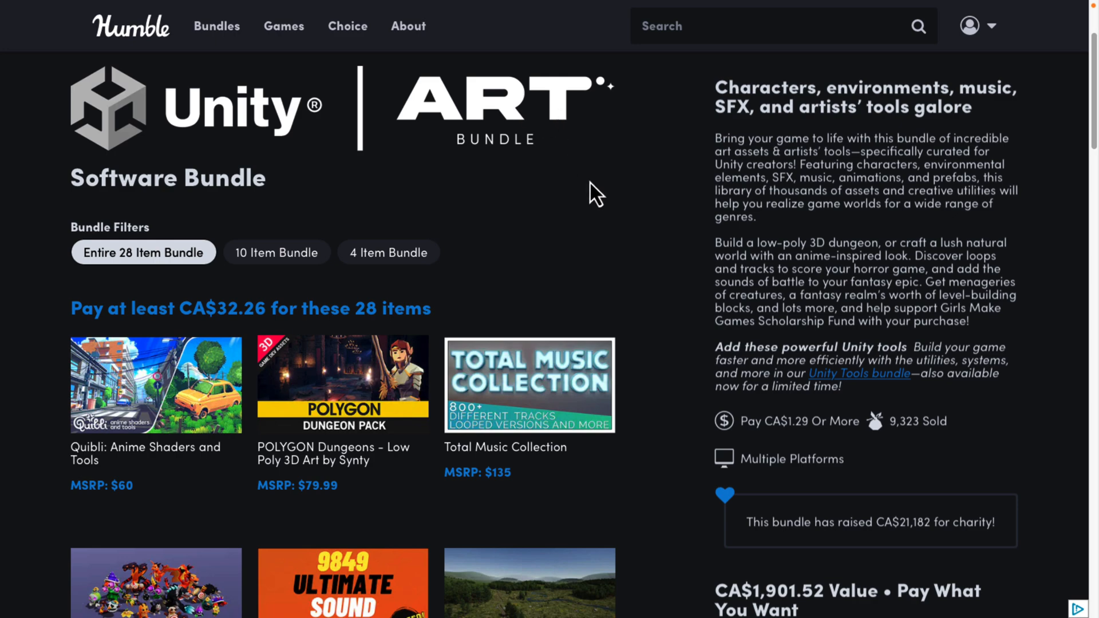
Step: Browse the Unity Art Bundle on the Humble website and view the BIRDS PACK details
{"action": "scroll", "coordinate": [589, 183], "scroll_direction": "down", "scroll_amount": 9}
{"action": "scroll", "coordinate": [590, 182], "scroll_direction": "down", "scroll_amount": 12}
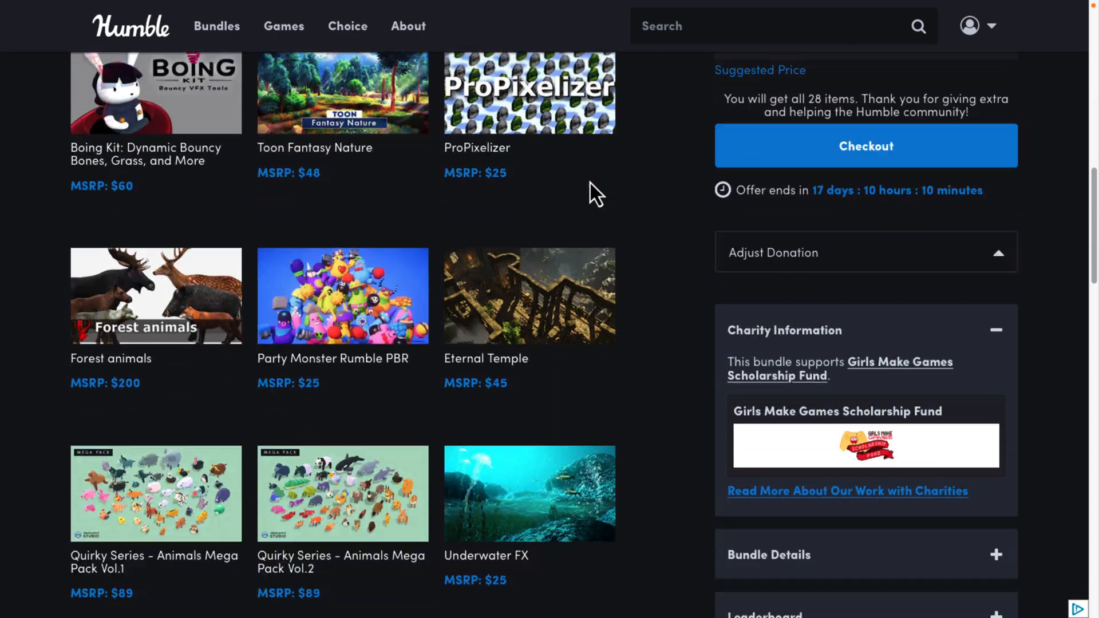
{"action": "scroll", "coordinate": [589, 183], "scroll_direction": "down", "scroll_amount": 6}
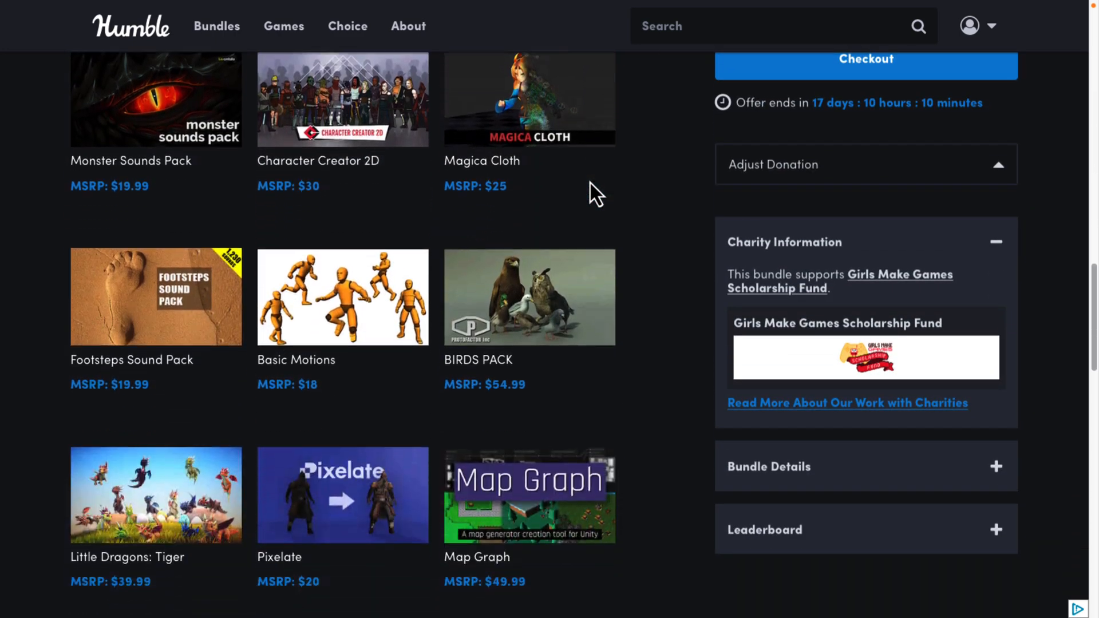
{"action": "left_click", "coordinate": [529, 179]}
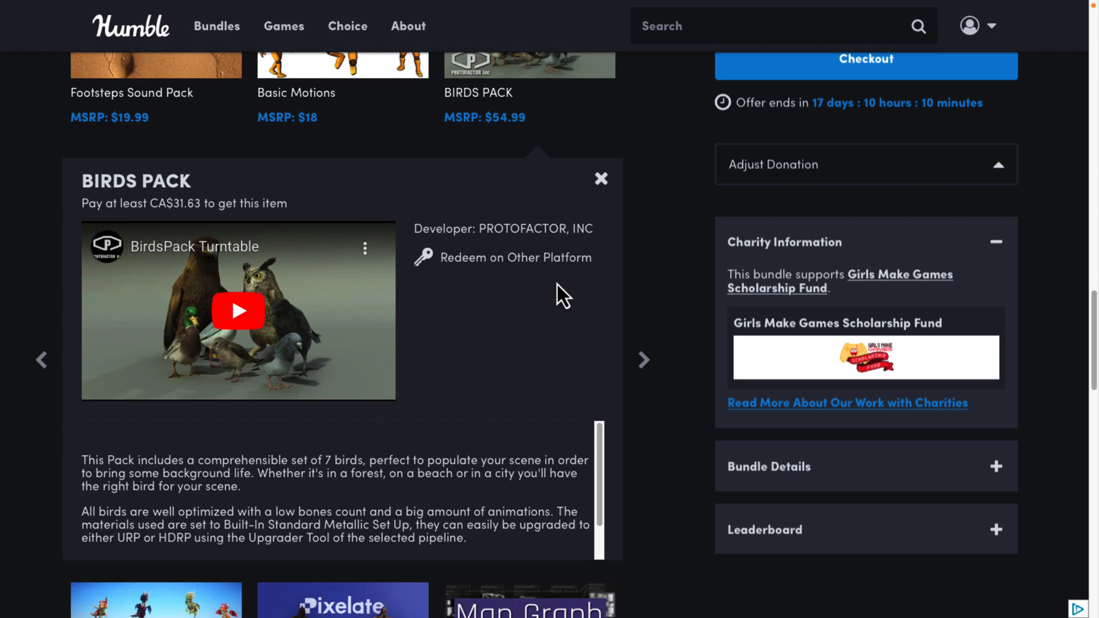
Step: Switch back to the Unity editor and run SampleScene in Play mode
{"action": "key", "text": "ctrl+Left"}
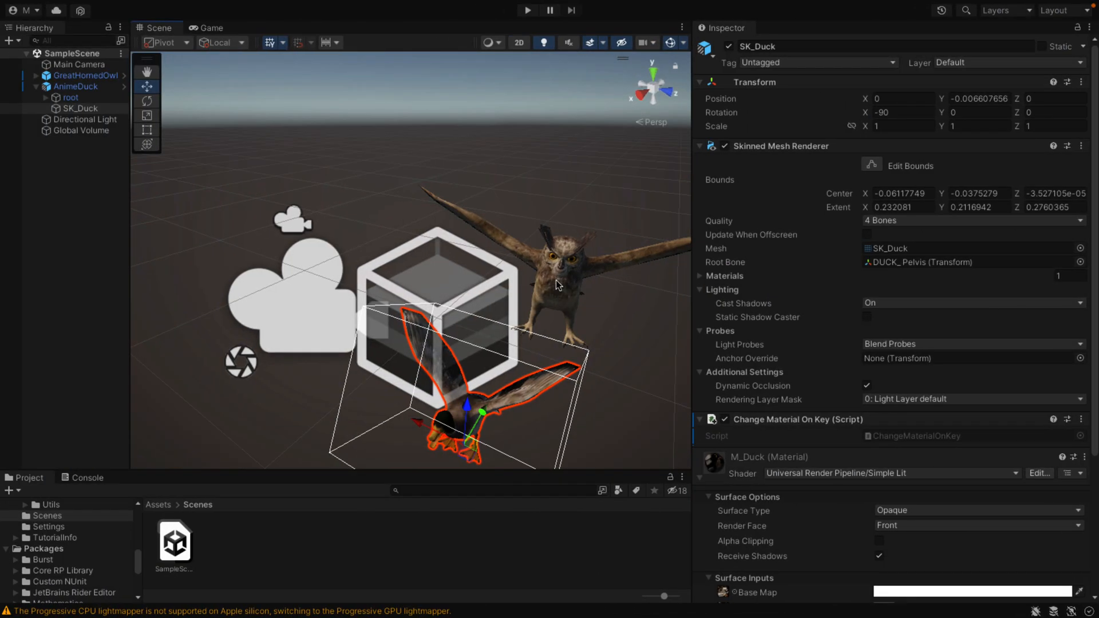
{"action": "left_click", "coordinate": [527, 11]}
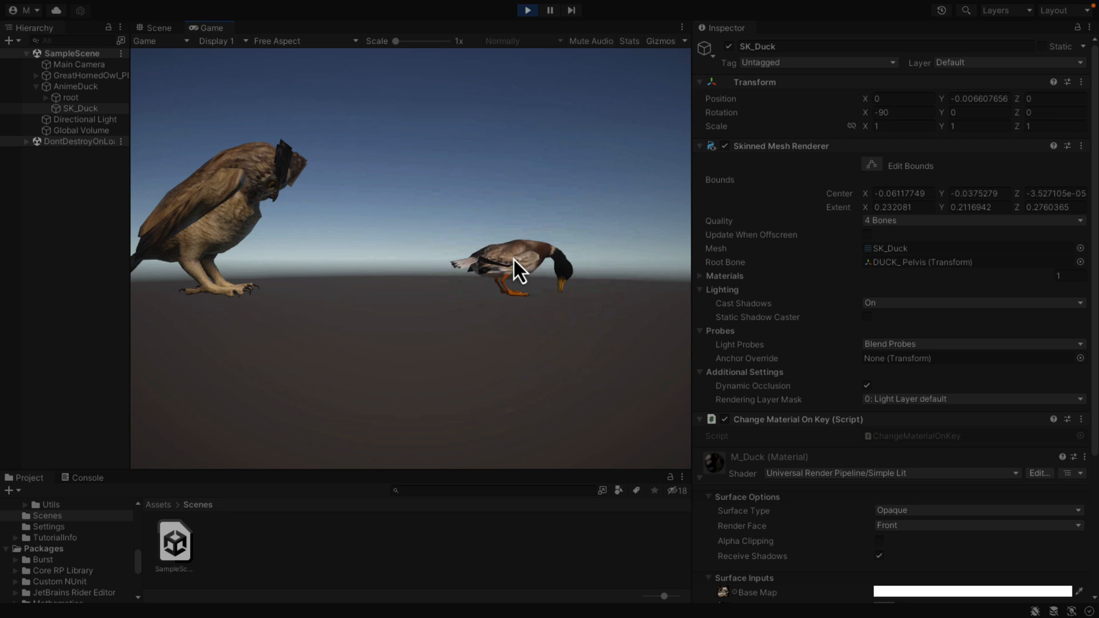
Step: Stop Play mode and examine the Main Camera's component settings
{"action": "left_click", "coordinate": [529, 13]}
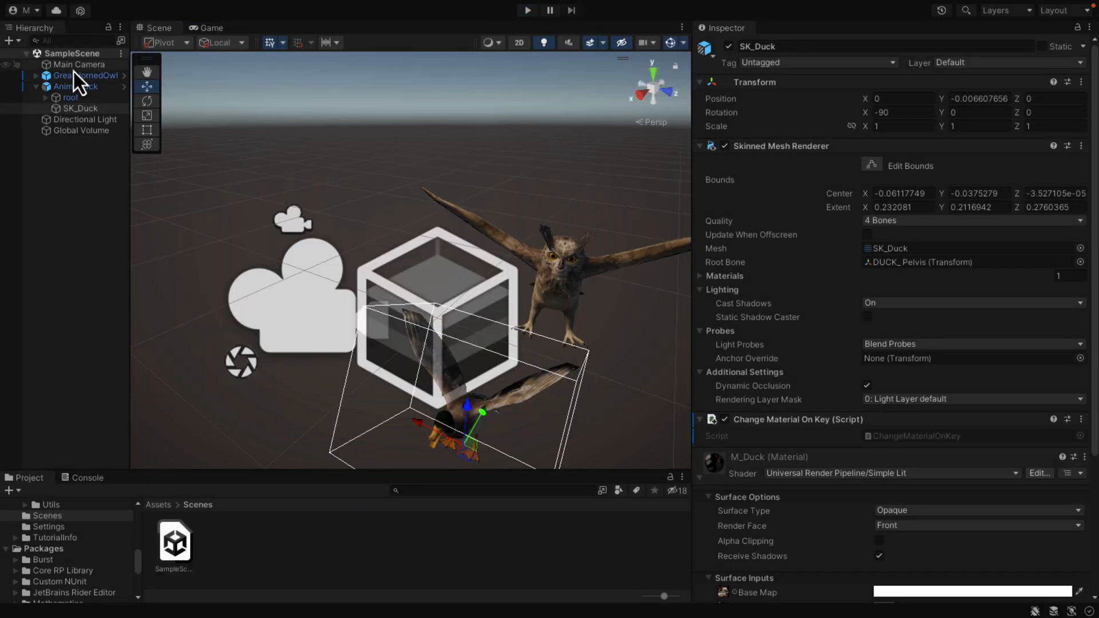
{"action": "left_click", "coordinate": [74, 66]}
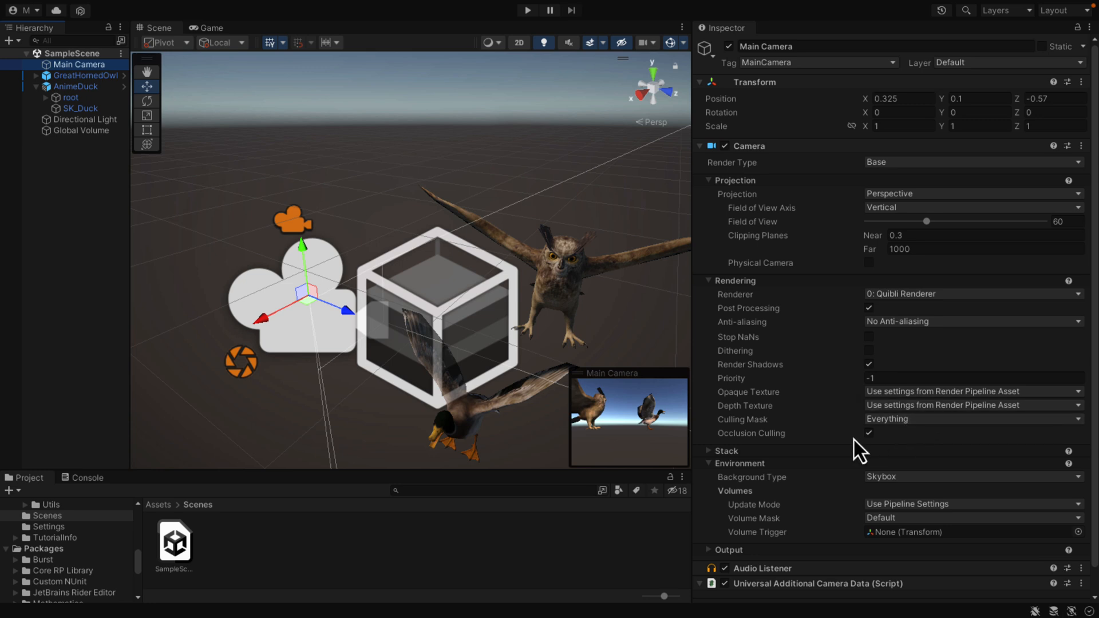
{"action": "scroll", "coordinate": [854, 440], "scroll_direction": "down", "scroll_amount": 1}
{"action": "scroll", "coordinate": [854, 440], "scroll_direction": "up", "scroll_amount": 1}
Step: Change the shader of the M_Duck material on AnimeDuck's SK_Duck mesh to Quibli/Stylized Lit
{"action": "left_click", "coordinate": [75, 112]}
{"action": "right_click_drag", "start_coordinate": [388, 399], "coordinate": [837, 374]}
{"action": "key", "text": "w"}
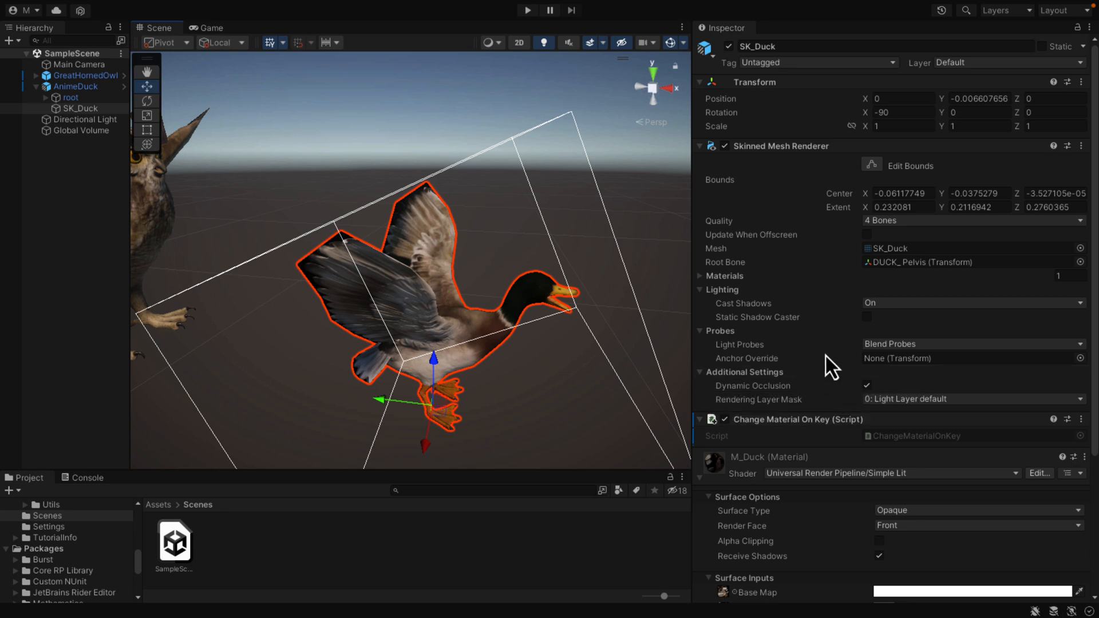
{"action": "scroll", "coordinate": [794, 419], "scroll_direction": "down", "scroll_amount": 5}
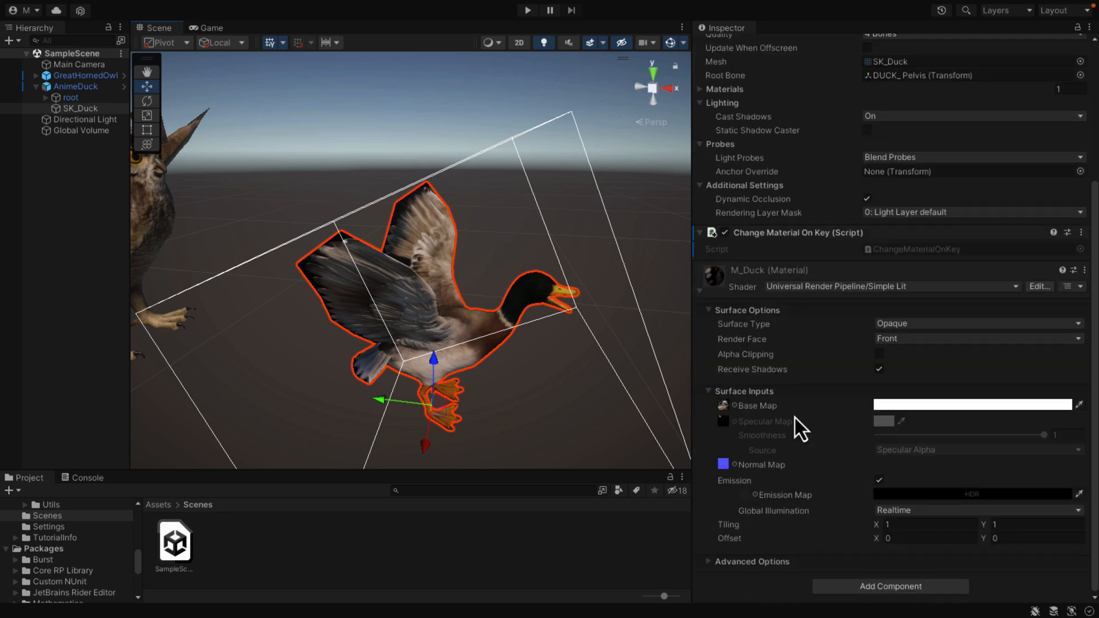
{"action": "left_click", "coordinate": [928, 286]}
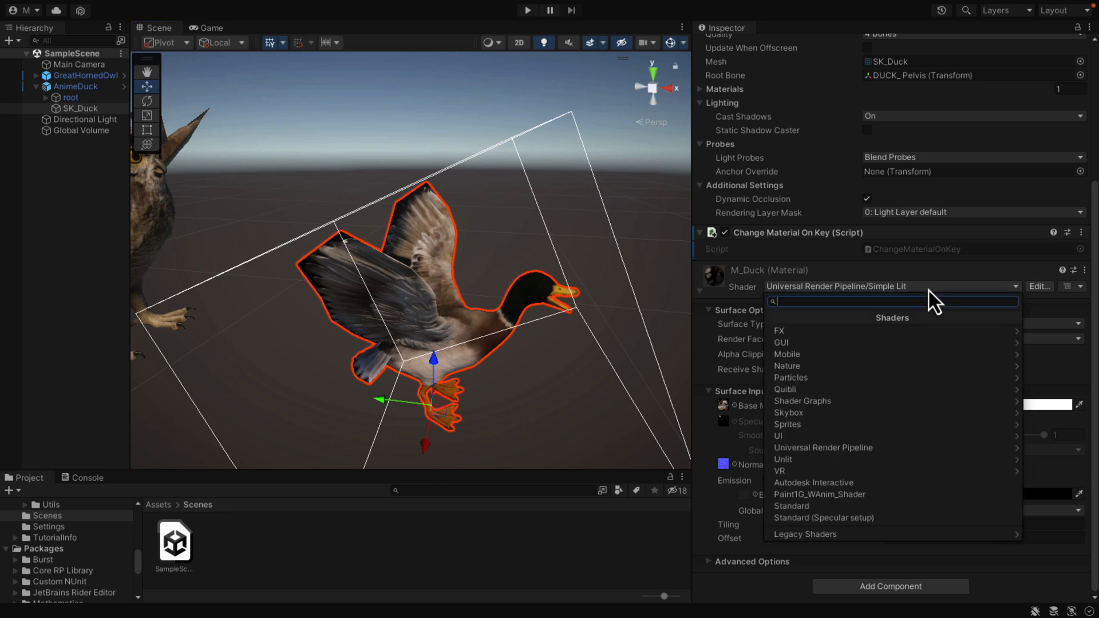
{"action": "left_click", "coordinate": [798, 388]}
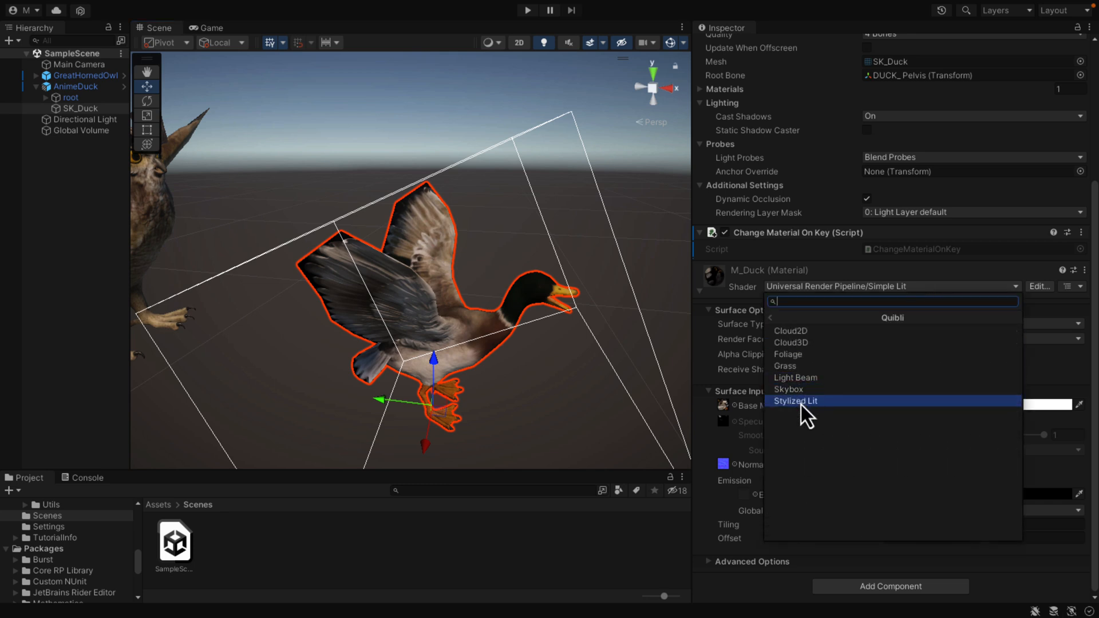
{"action": "left_click", "coordinate": [801, 403]}
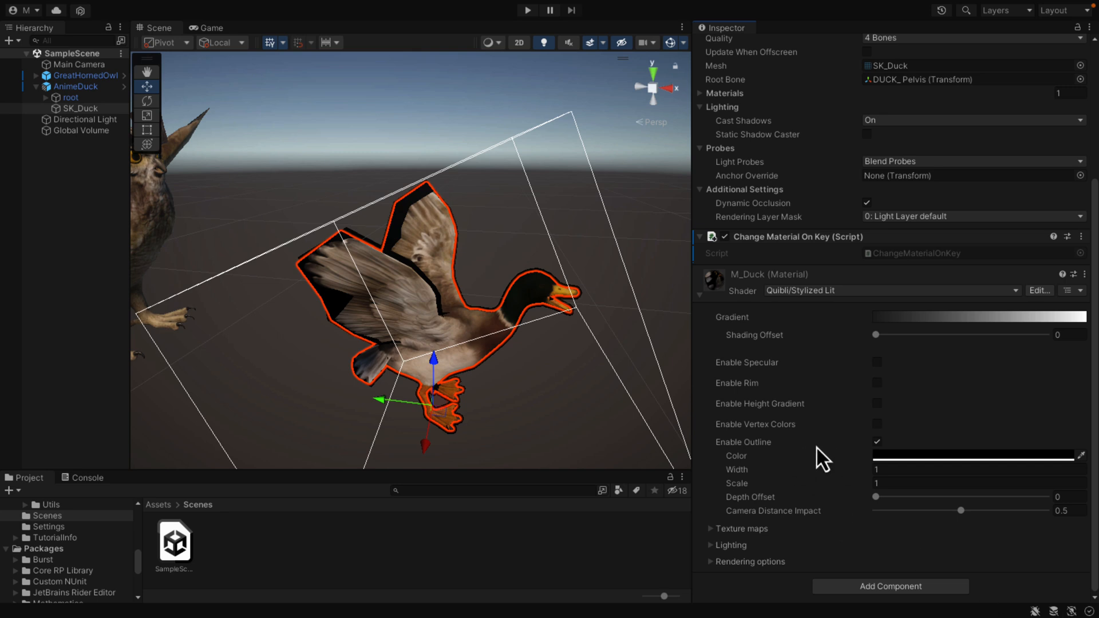
Step: Compare the M_Duck material without and with its outline, and preview the outlined duck in Play mode
{"action": "left_click", "coordinate": [877, 443]}
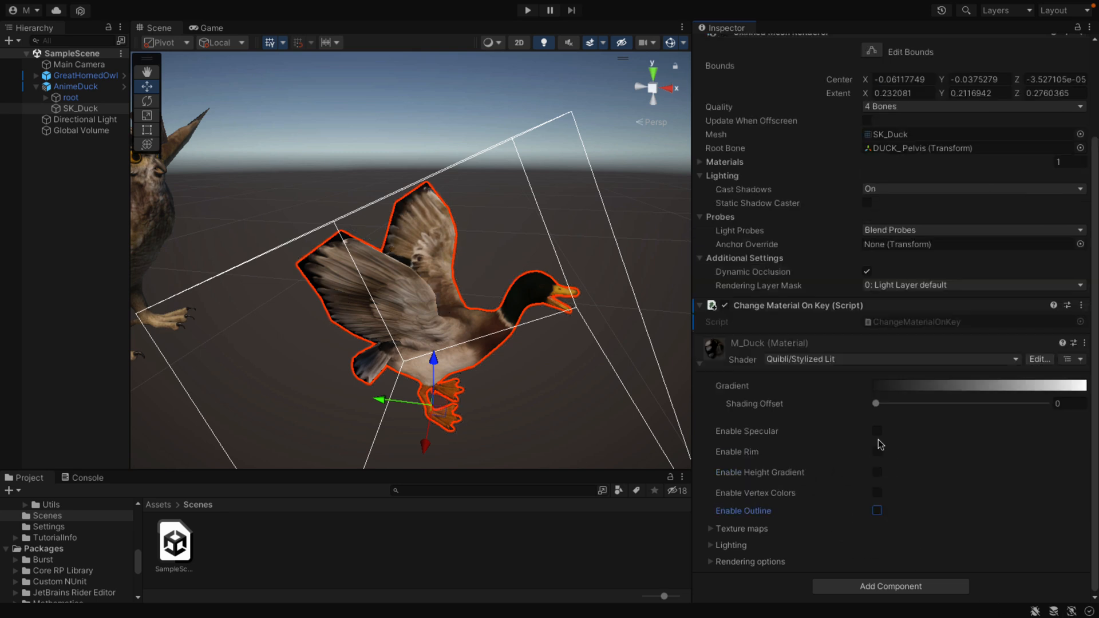
{"action": "left_click", "coordinate": [876, 511]}
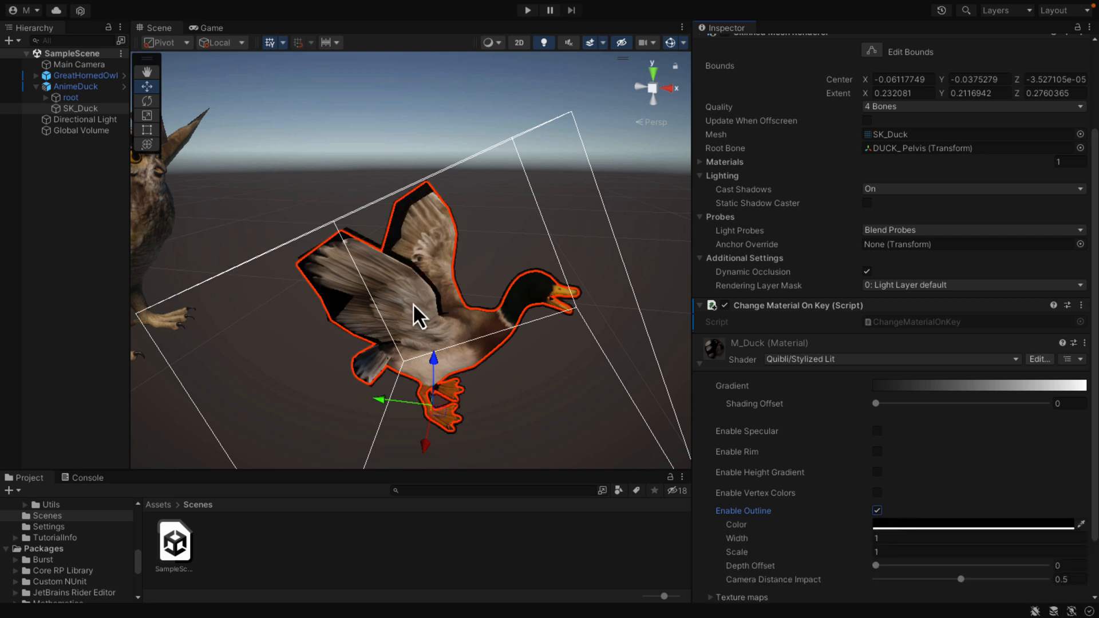
{"action": "left_click", "coordinate": [533, 12]}
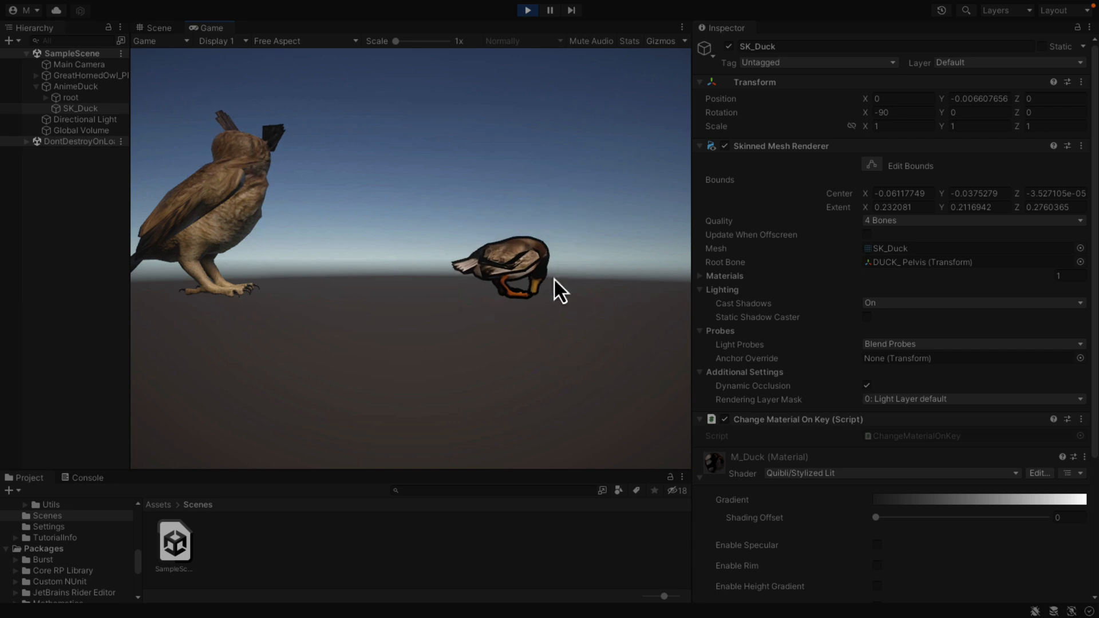
{"action": "left_click", "coordinate": [529, 14]}
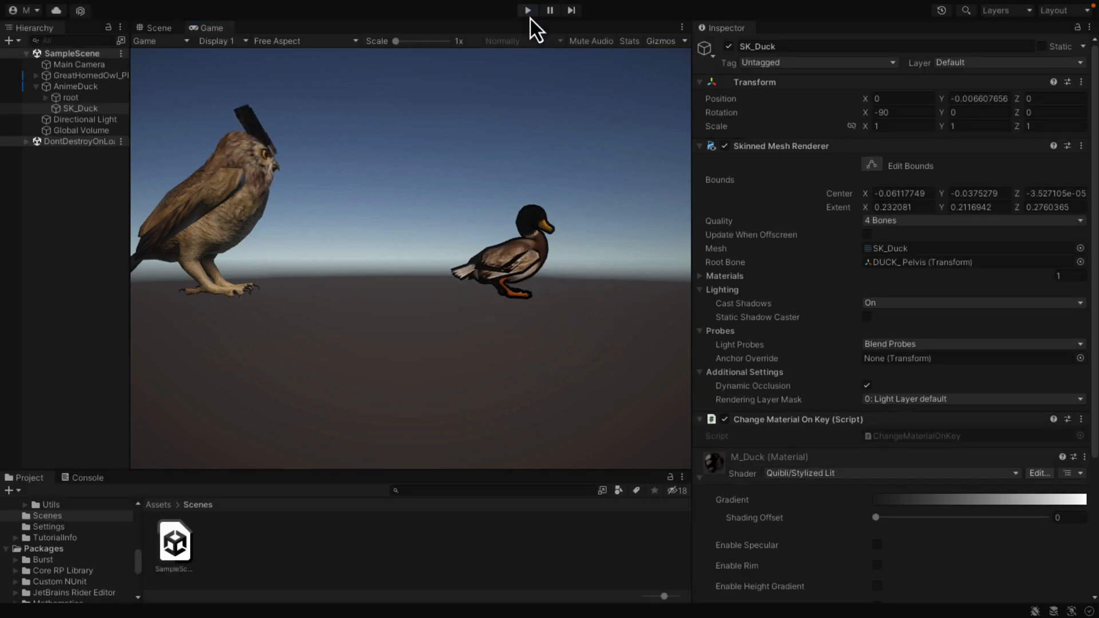
Step: Change the shader of the owl mesh's M_GreatHornedOwl material to Quibli/Stylized Lit and preview it in Play mode
{"action": "left_click", "coordinate": [36, 77]}
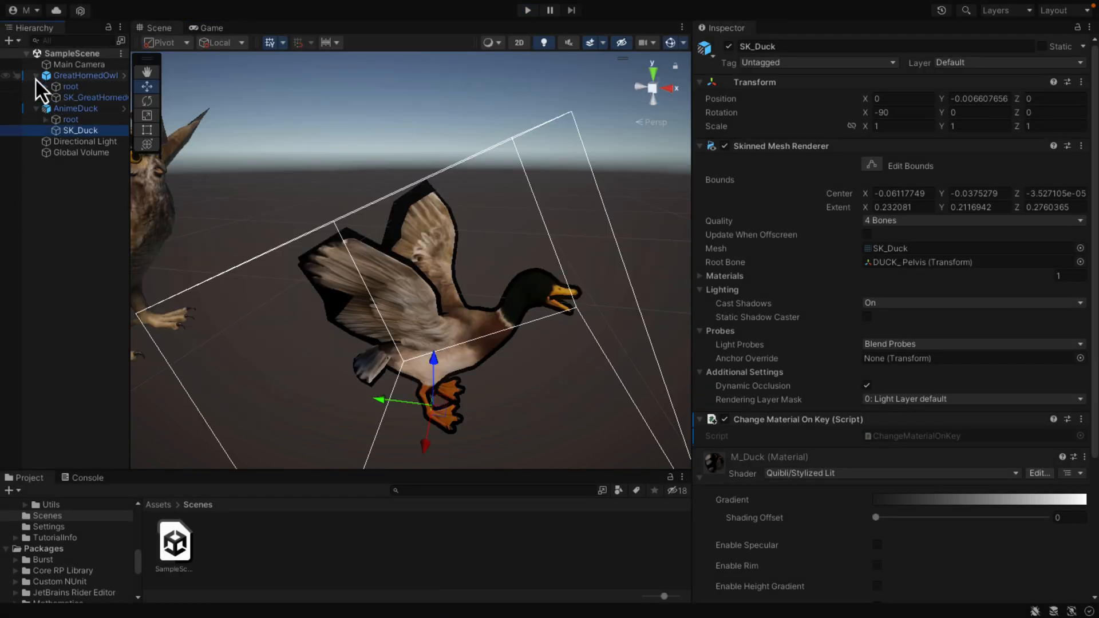
{"action": "left_click", "coordinate": [58, 98]}
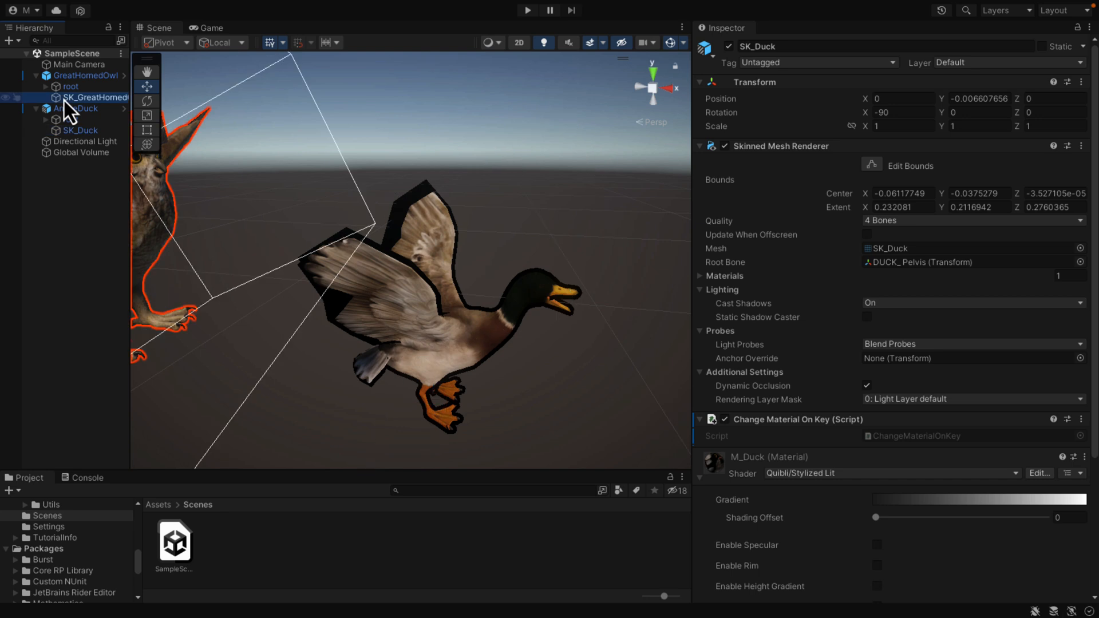
{"action": "left_click", "coordinate": [970, 476]}
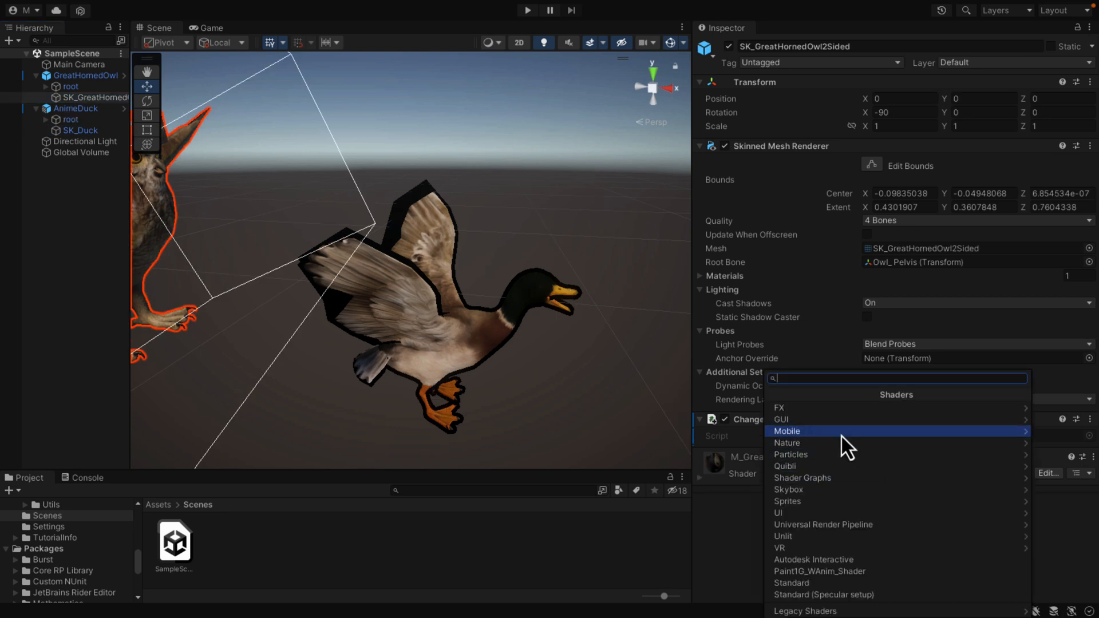
{"action": "left_click", "coordinate": [812, 468]}
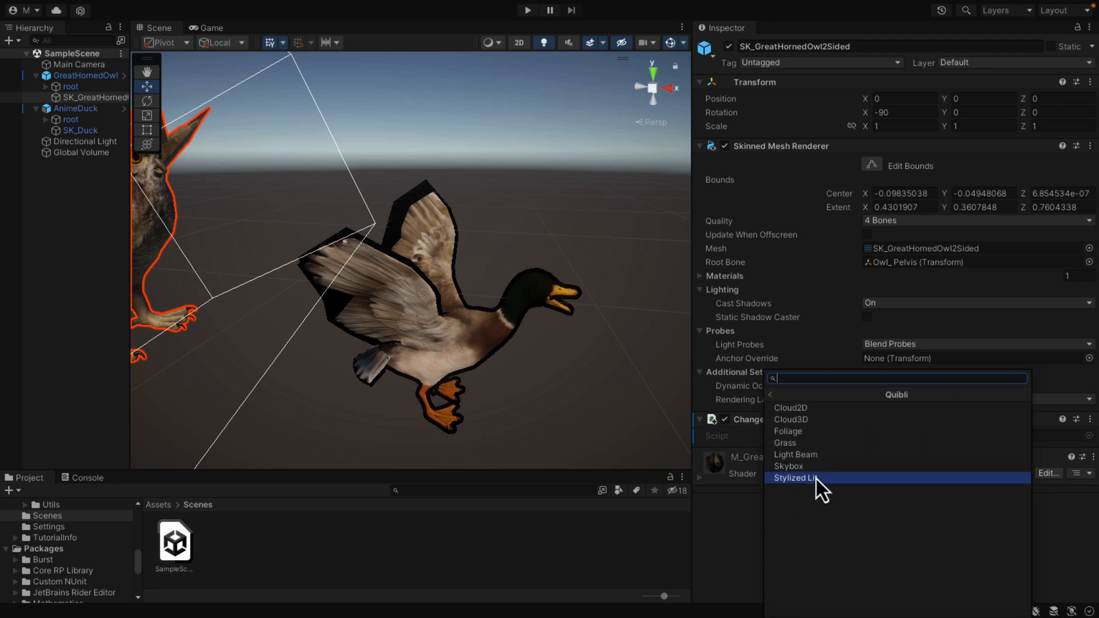
{"action": "left_click", "coordinate": [814, 480]}
{"action": "left_click_drag", "start_coordinate": [275, 367], "coordinate": [197, 347], "text": "alt"}
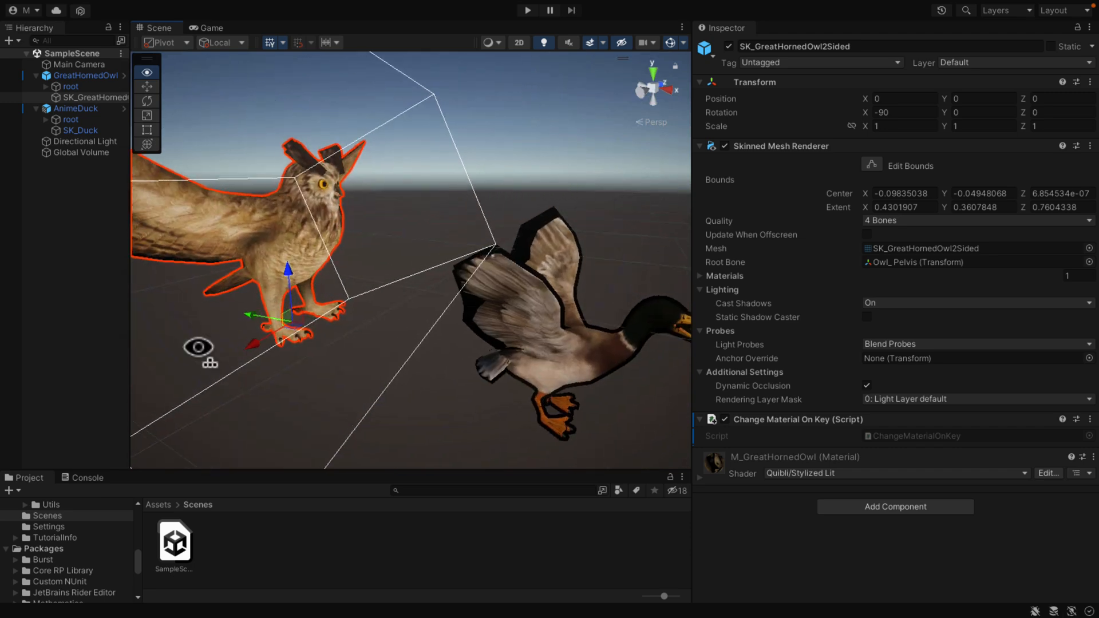
{"action": "left_click", "coordinate": [527, 13]}
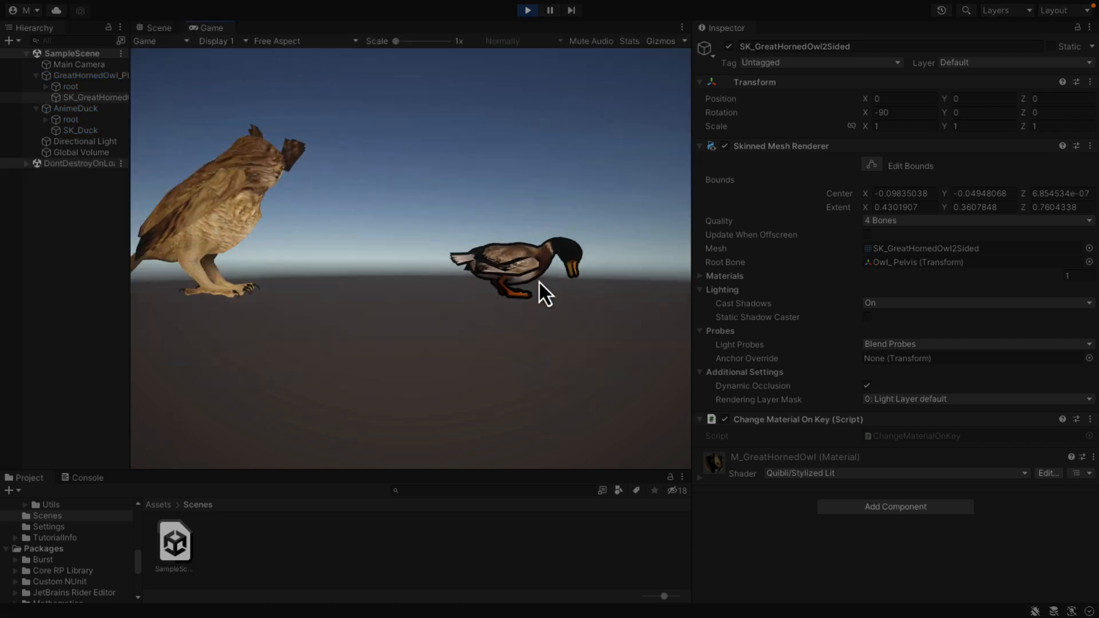
{"action": "left_click", "coordinate": [527, 12]}
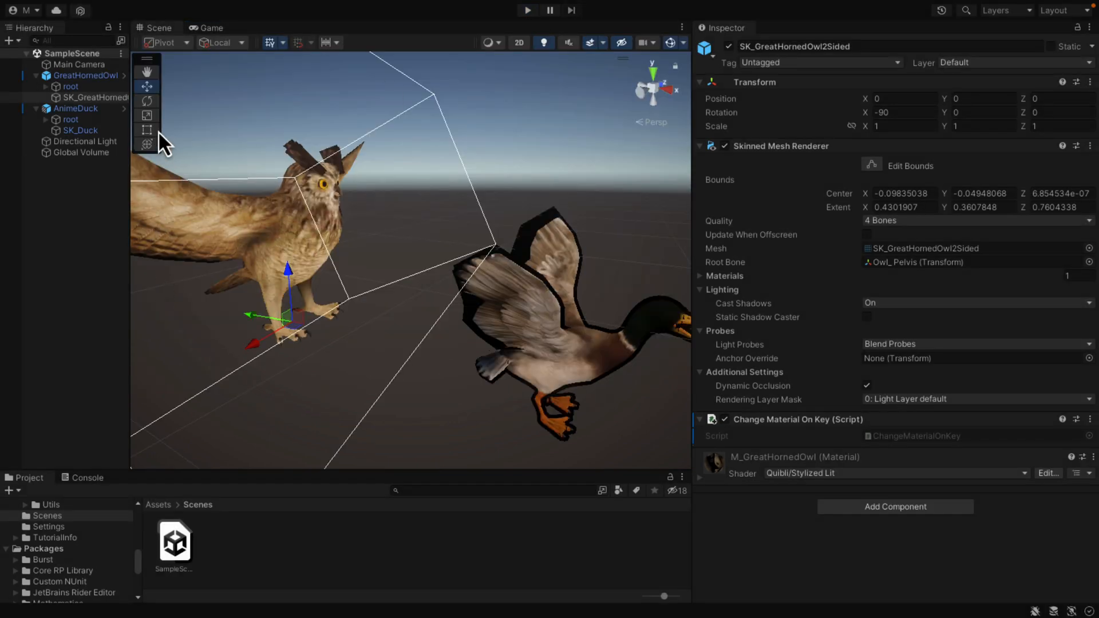
Step: Enable the outline on the M_GreatHornedOwl material and set the outline color to dark gray 252525
{"action": "left_click", "coordinate": [103, 98]}
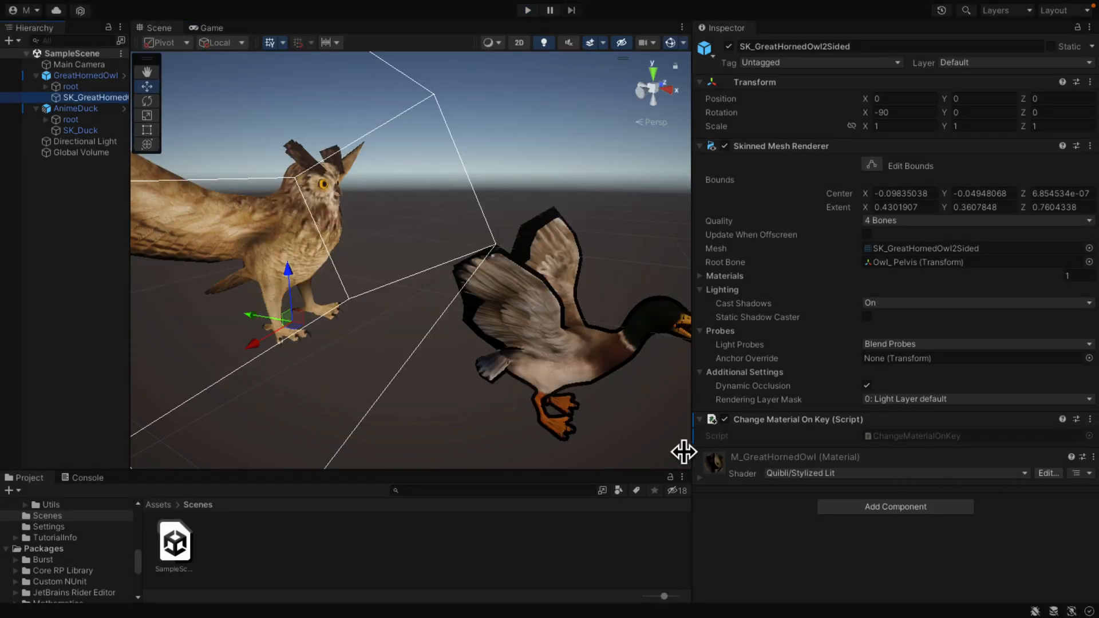
{"action": "left_click", "coordinate": [700, 478]}
{"action": "scroll", "coordinate": [823, 472], "scroll_direction": "down", "scroll_amount": 5}
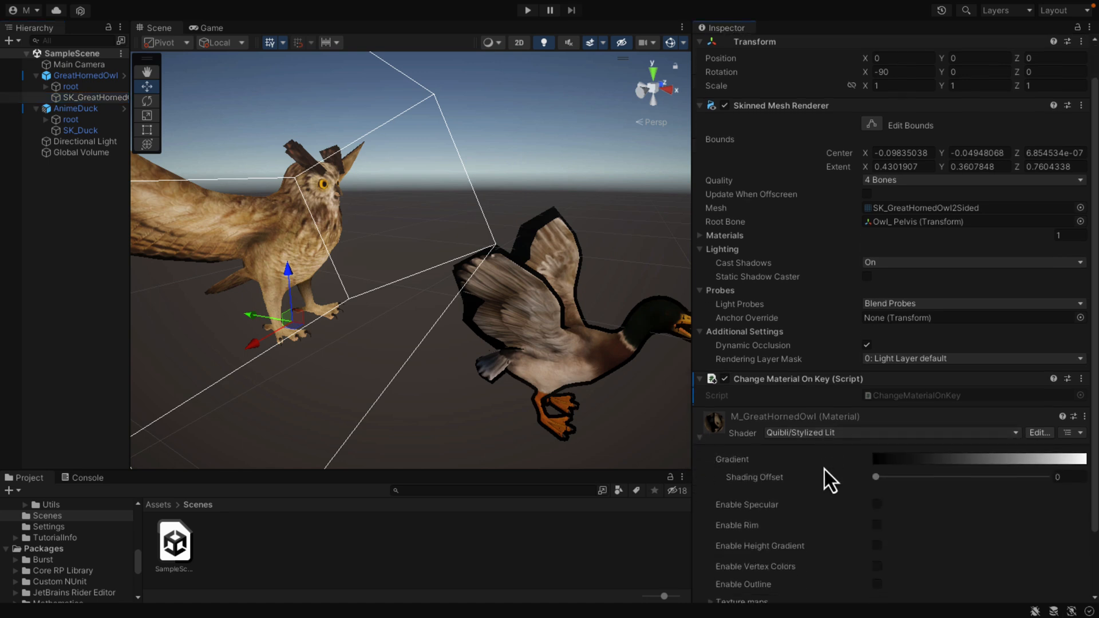
{"action": "left_click", "coordinate": [877, 510]}
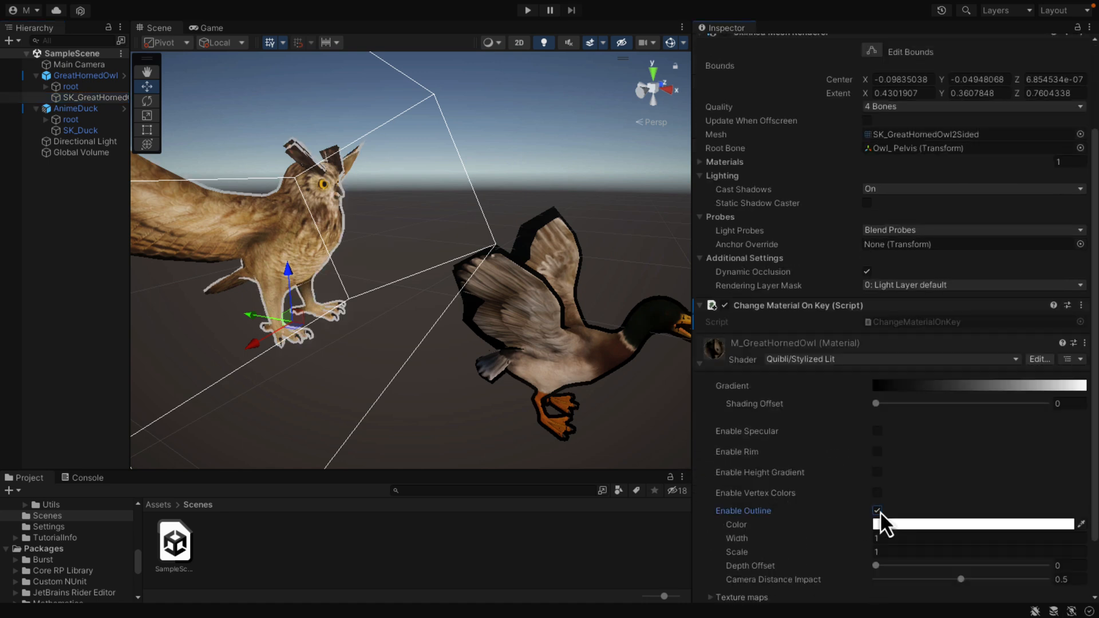
{"action": "left_click", "coordinate": [1016, 526]}
{"action": "left_click_drag", "start_coordinate": [1015, 411], "coordinate": [968, 428]}
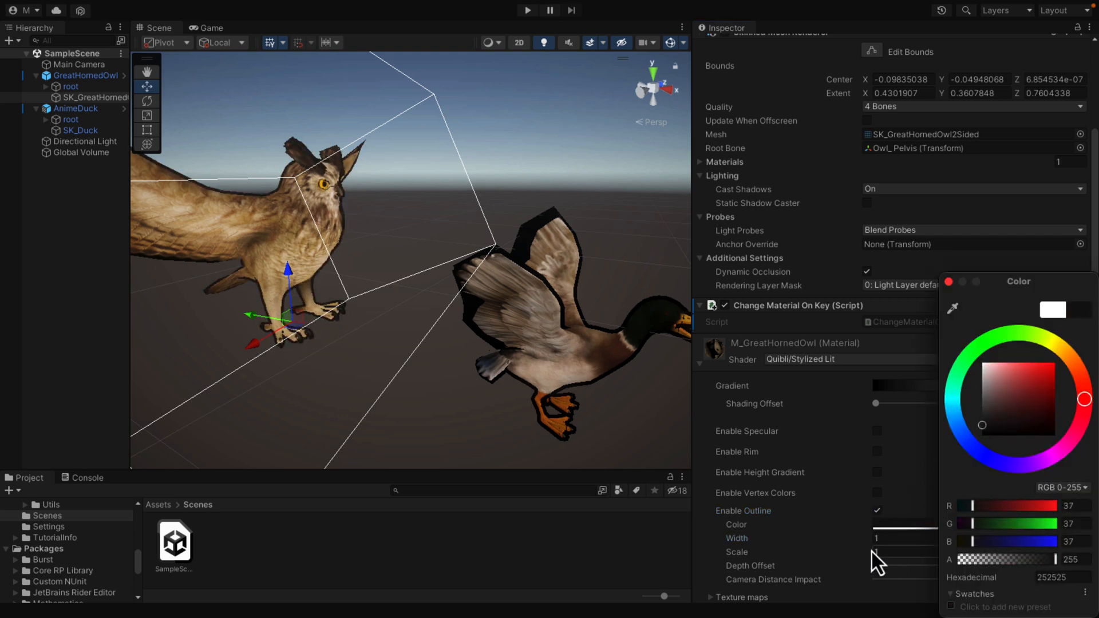
{"action": "left_click", "coordinate": [702, 467]}
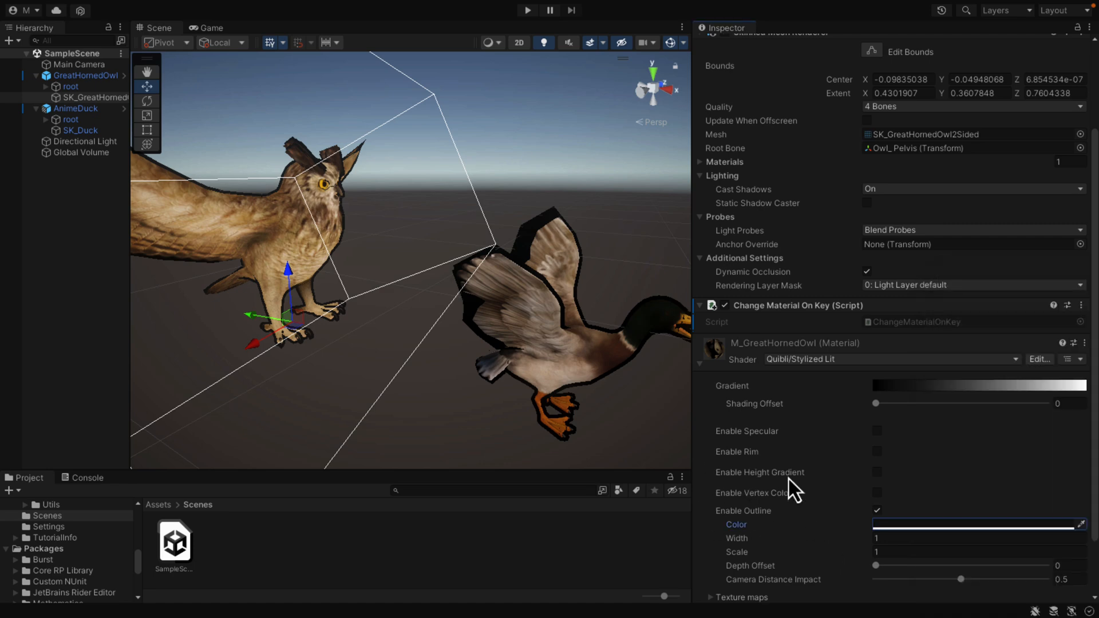
Step: Try the rim and height gradient effects on the M_GreatHornedOwl material
{"action": "left_click", "coordinate": [876, 452]}
{"action": "left_click", "coordinate": [876, 452]}
{"action": "left_click", "coordinate": [877, 452]}
{"action": "left_click", "coordinate": [877, 451]}
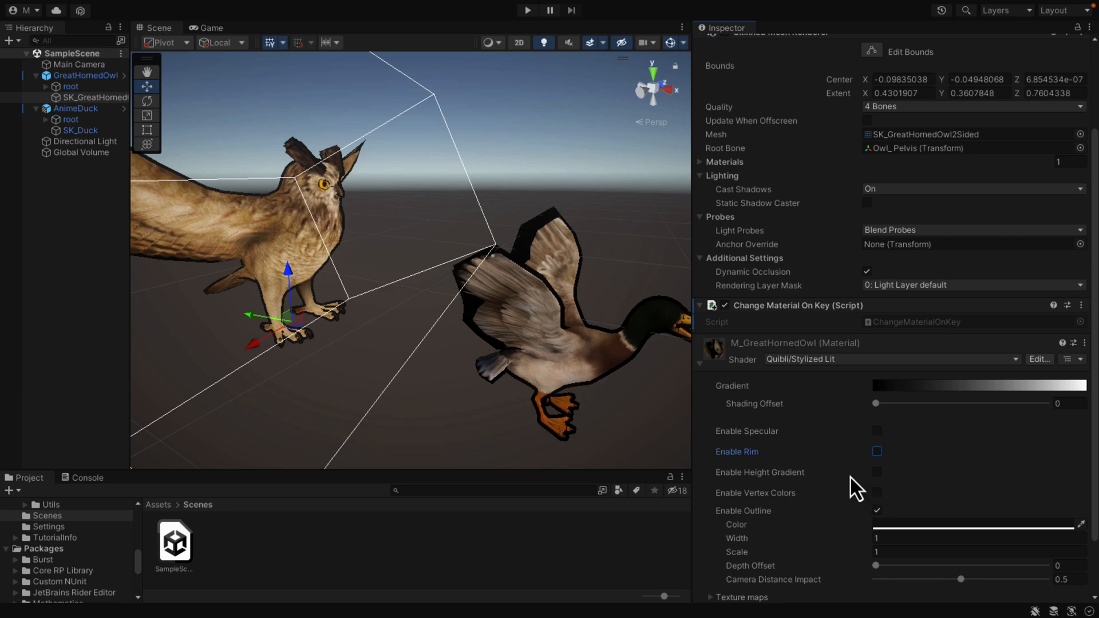
{"action": "left_click", "coordinate": [878, 474]}
{"action": "left_click", "coordinate": [878, 474]}
{"action": "left_click", "coordinate": [877, 473]}
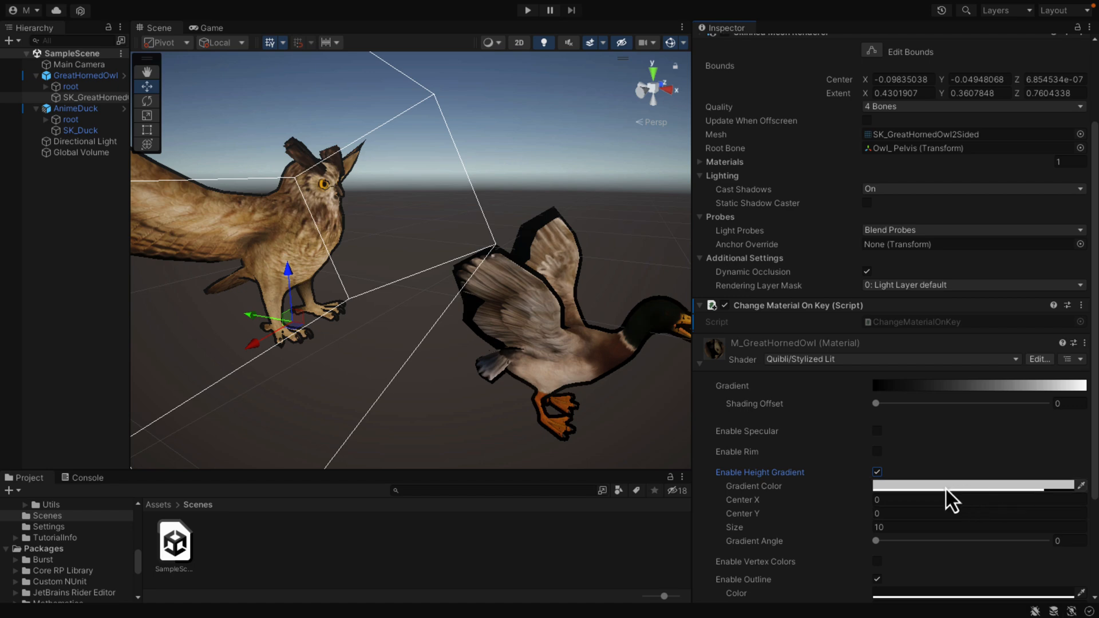
{"action": "left_click", "coordinate": [876, 472]}
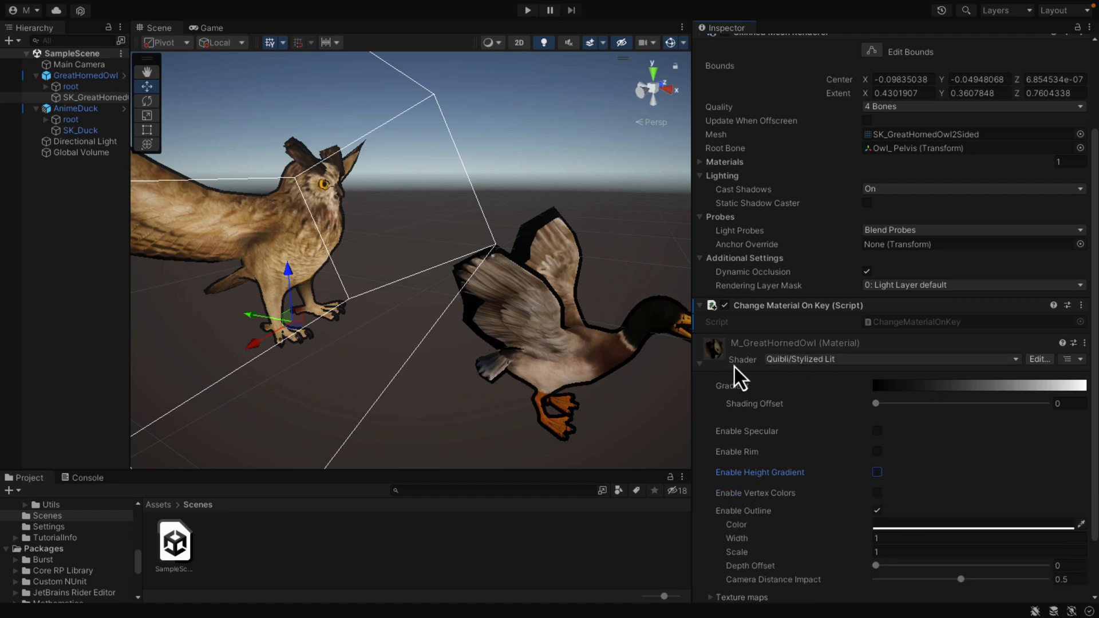
Step: Set the start color of the M_GreatHornedOwl material's shading gradient to light green 75FFCD
{"action": "left_click", "coordinate": [957, 388]}
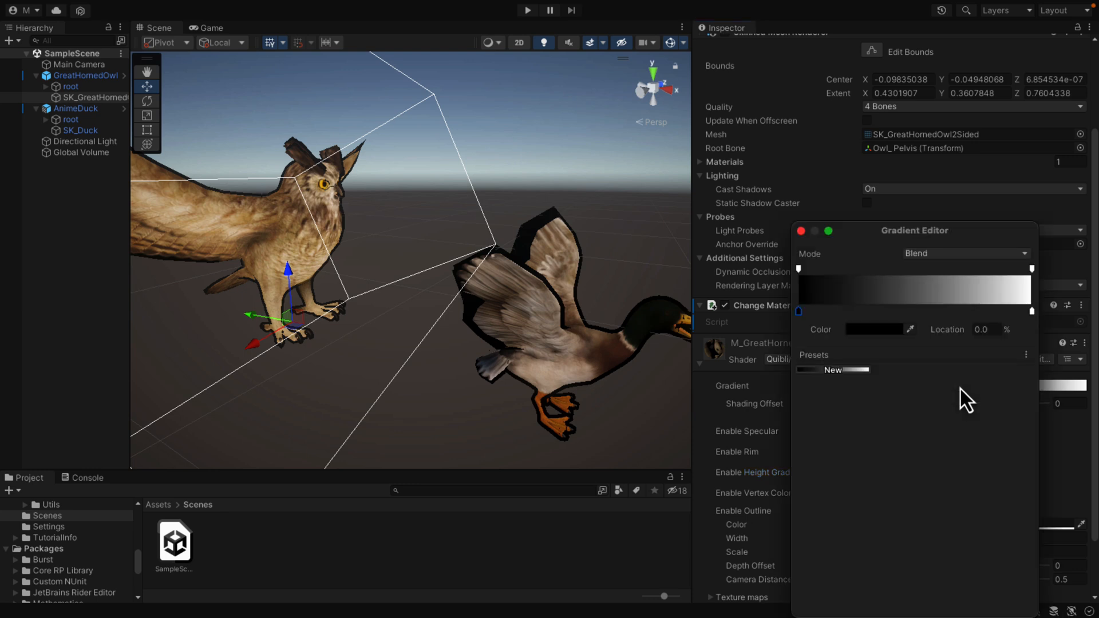
{"action": "left_click", "coordinate": [894, 329]}
{"action": "left_click", "coordinate": [924, 354]}
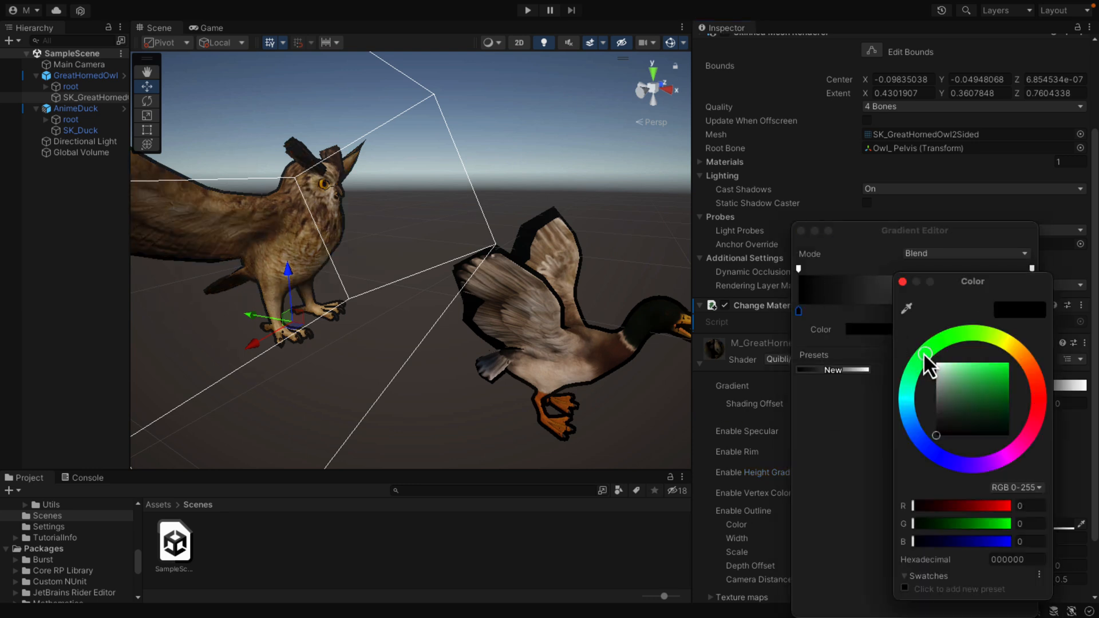
{"action": "mouse_move", "coordinate": [978, 378]}
{"action": "left_mouse_down"}
{"action": "mouse_move", "coordinate": [1015, 382]}
{"action": "mouse_move", "coordinate": [1010, 370]}
{"action": "left_mouse_up"}
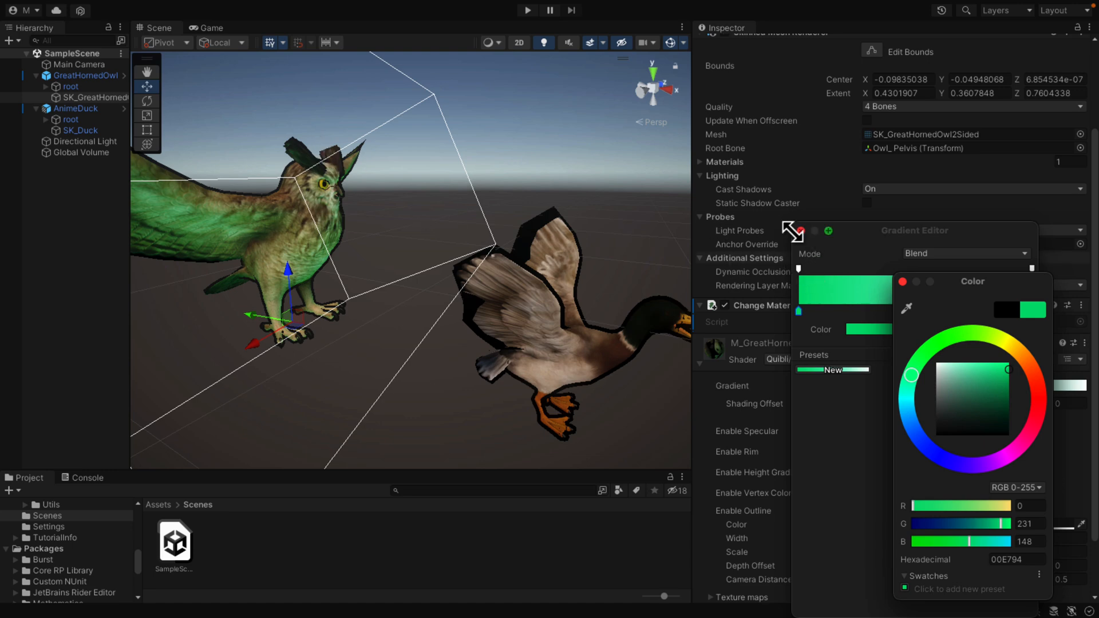
{"action": "left_click_drag", "start_coordinate": [956, 385], "coordinate": [976, 363]}
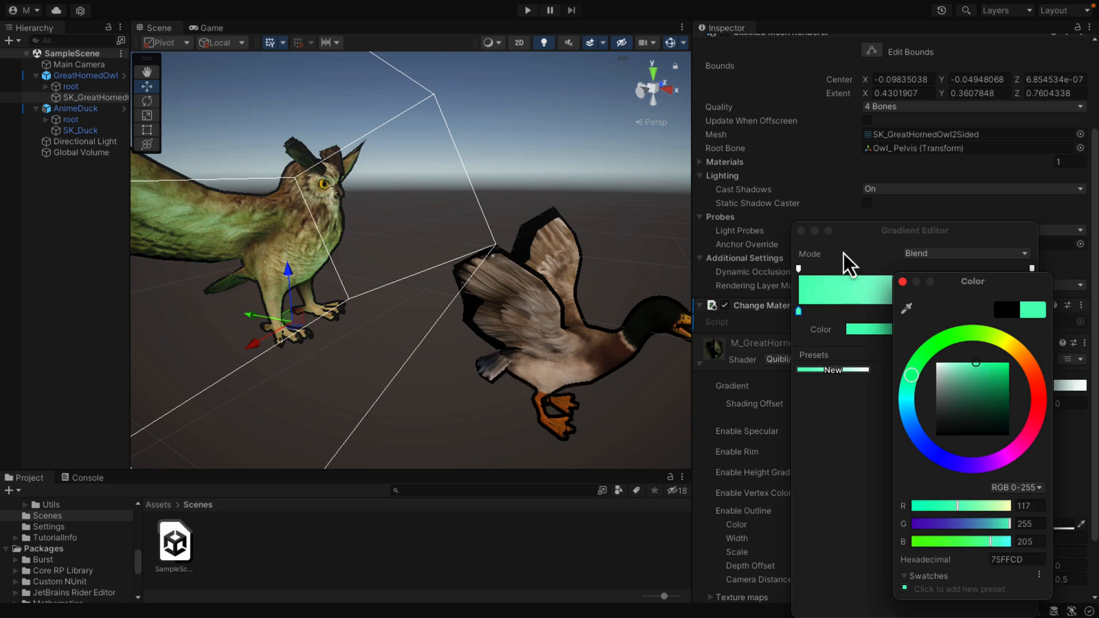
{"action": "left_click", "coordinate": [801, 230]}
Step: Enable specular on the M_GreatHornedOwl material and expand its texture map settings
{"action": "mouse_move", "coordinate": [736, 454]}
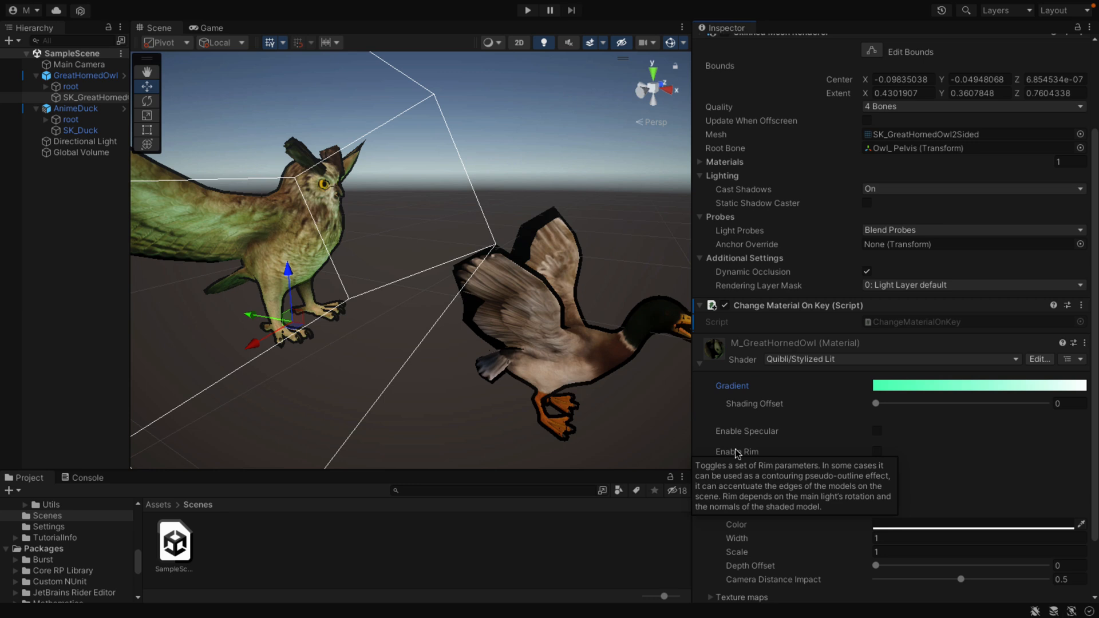
{"action": "scroll", "coordinate": [761, 474], "scroll_direction": "down", "scroll_amount": 3}
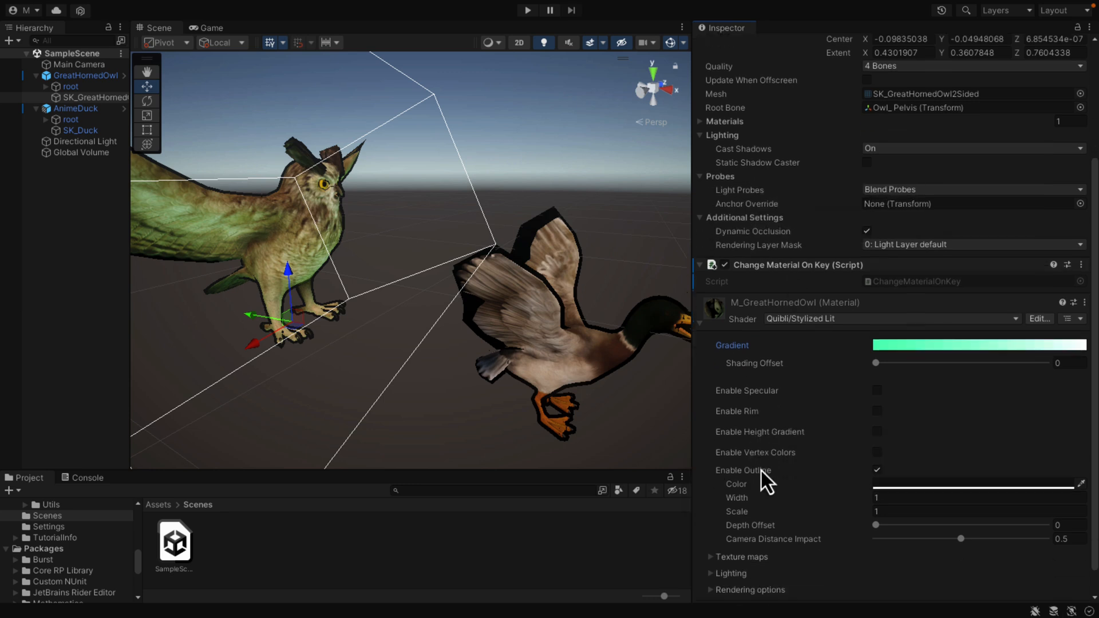
{"action": "left_click", "coordinate": [877, 391]}
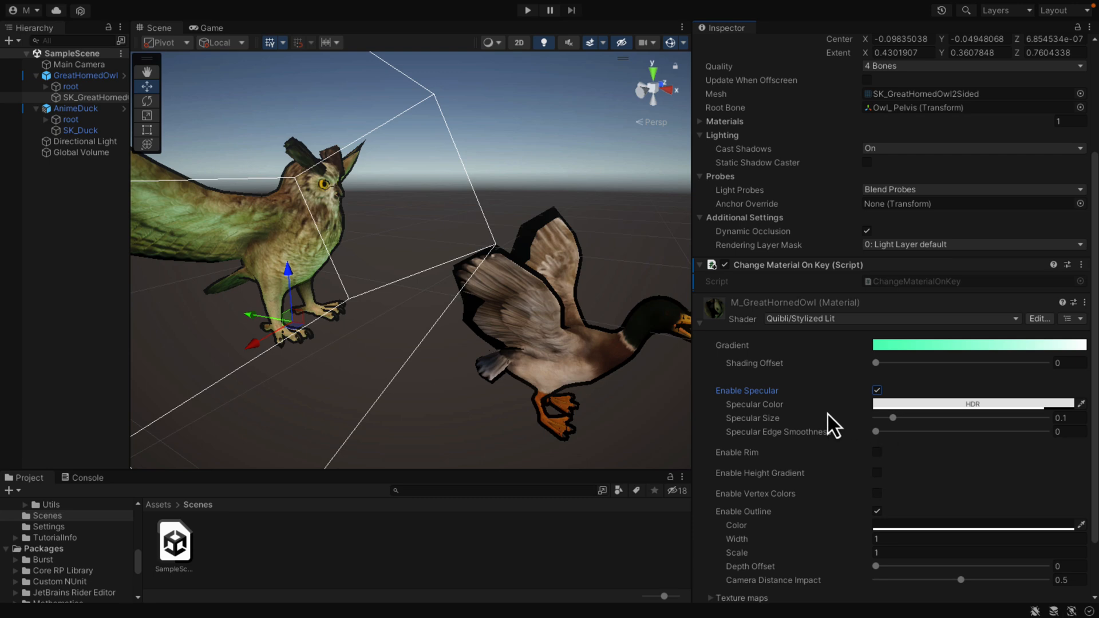
{"action": "scroll", "coordinate": [814, 473], "scroll_direction": "down", "scroll_amount": 4}
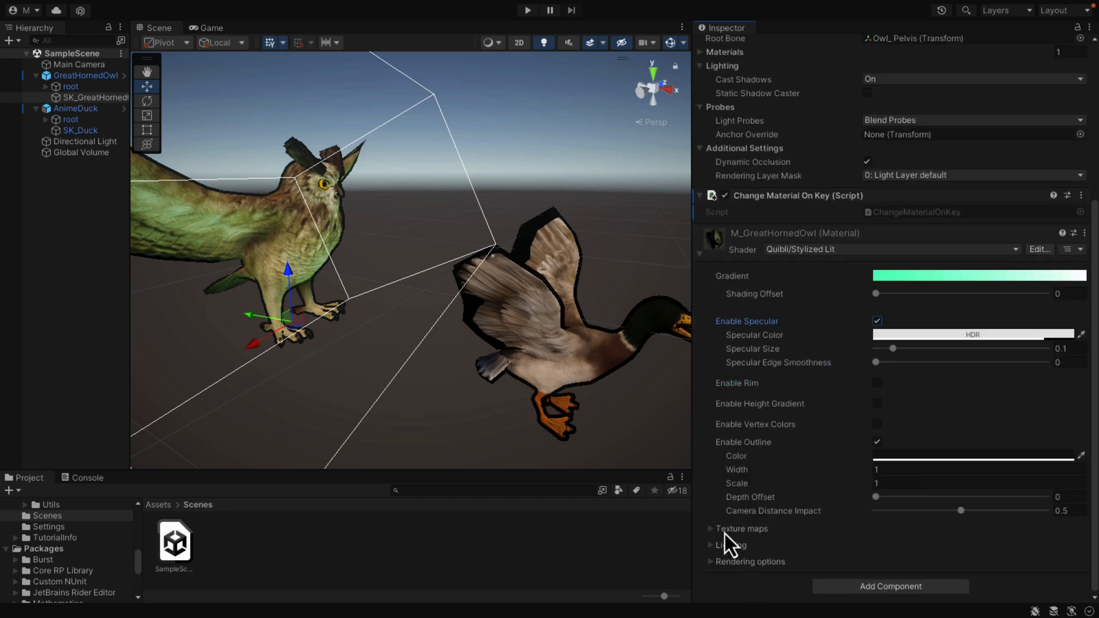
{"action": "left_click", "coordinate": [710, 529]}
{"action": "scroll", "coordinate": [746, 520], "scroll_direction": "down", "scroll_amount": 5}
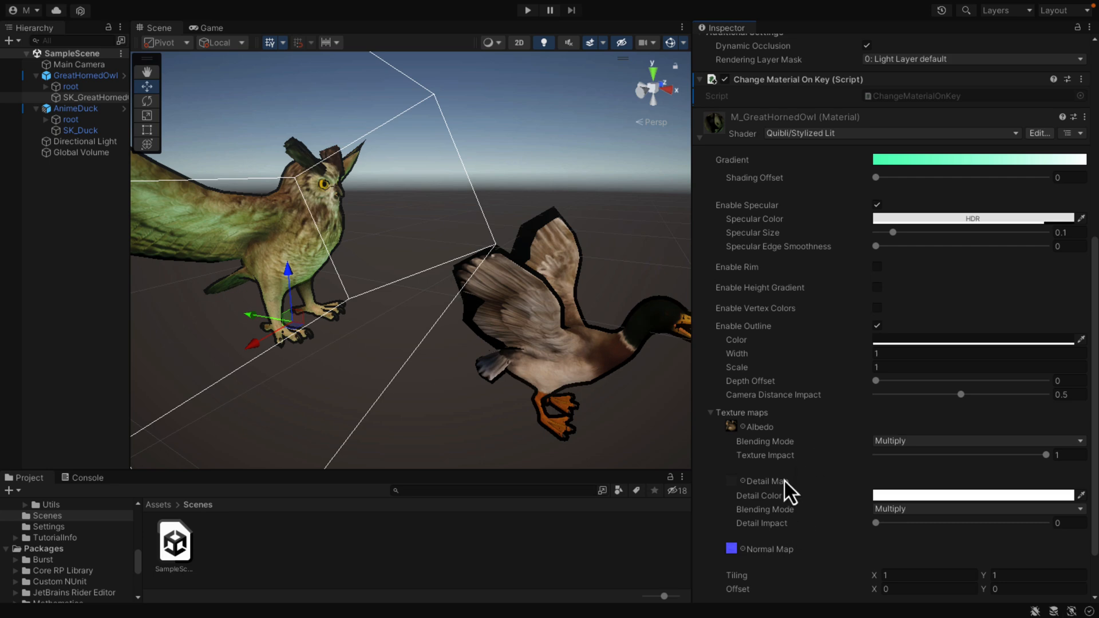
Step: Review the rest of the M_GreatHornedOwl material settings, and preview the owl and duck in play mode before stopping it
{"action": "scroll", "coordinate": [785, 480], "scroll_direction": "down", "scroll_amount": 3}
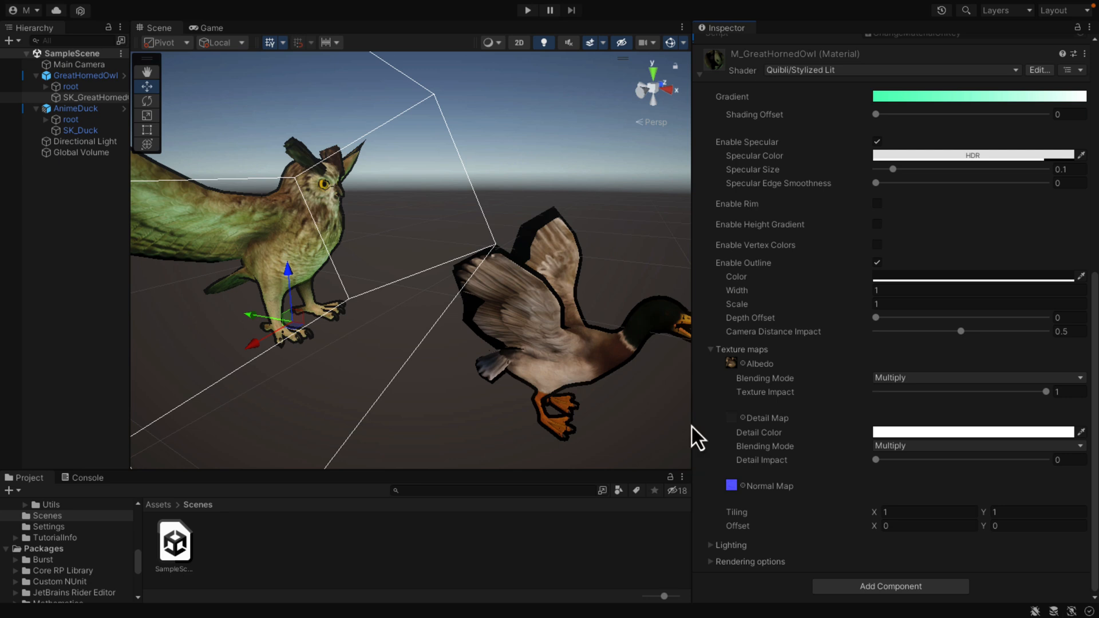
{"action": "left_click", "coordinate": [524, 11]}
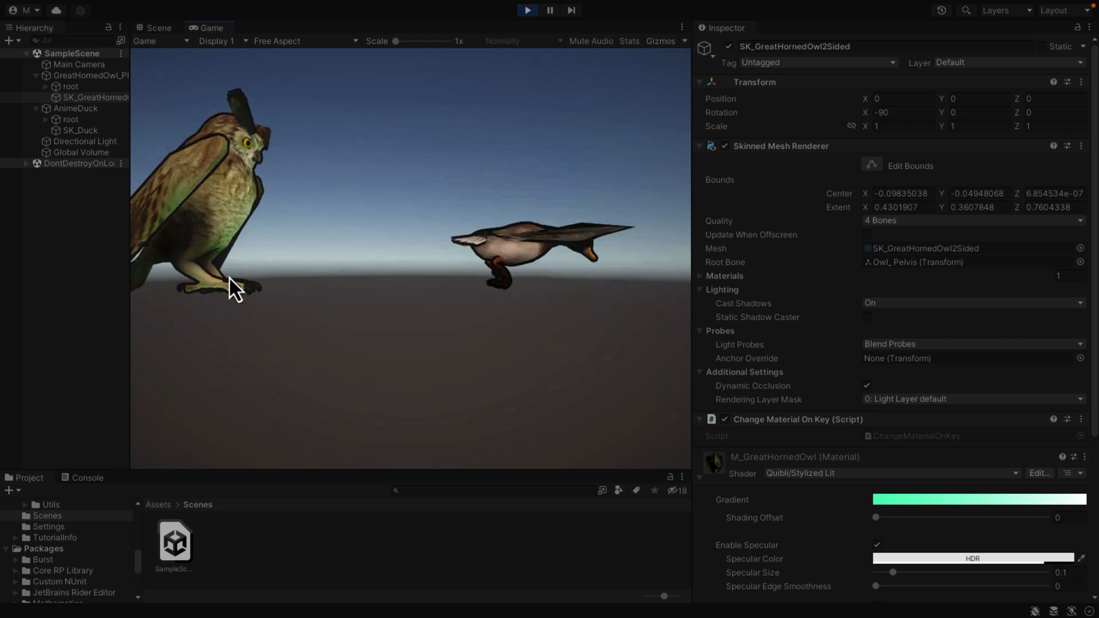
{"action": "left_click", "coordinate": [528, 16]}
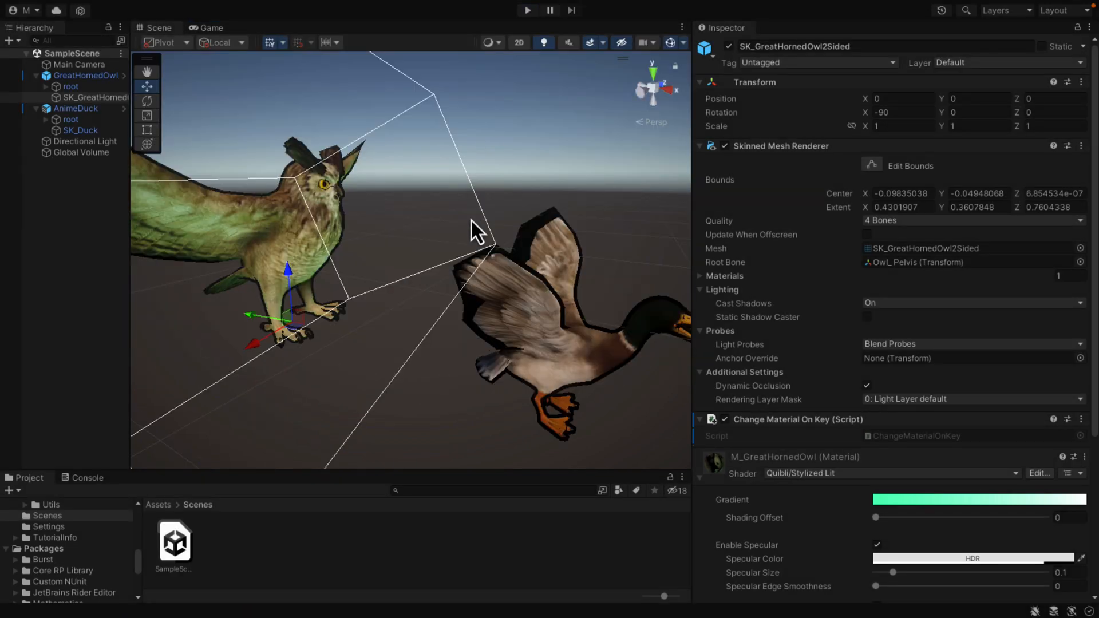
Step: Check the renderer options of the Main Camera and leave it on 0: Quibli Renderer
{"action": "left_click", "coordinate": [66, 66]}
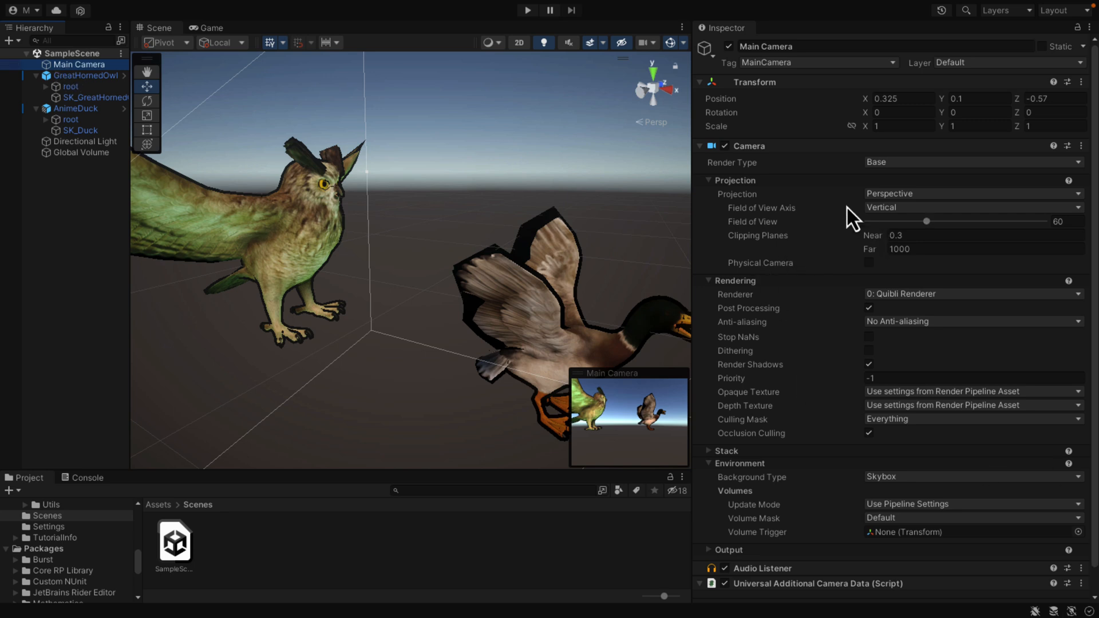
{"action": "left_click", "coordinate": [922, 295]}
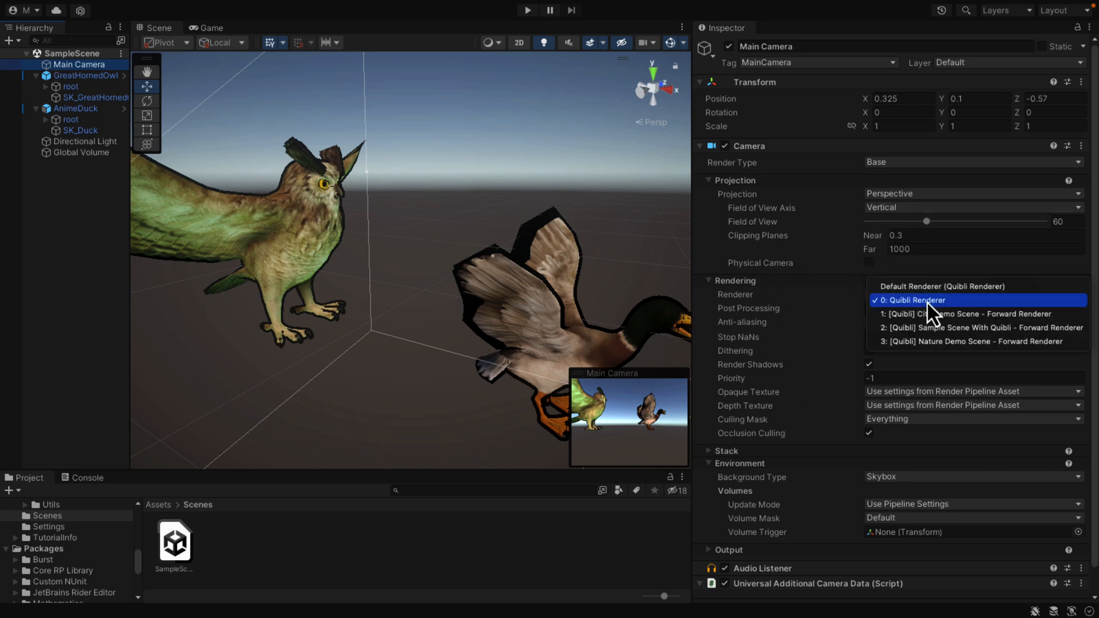
{"action": "left_click", "coordinate": [787, 317]}
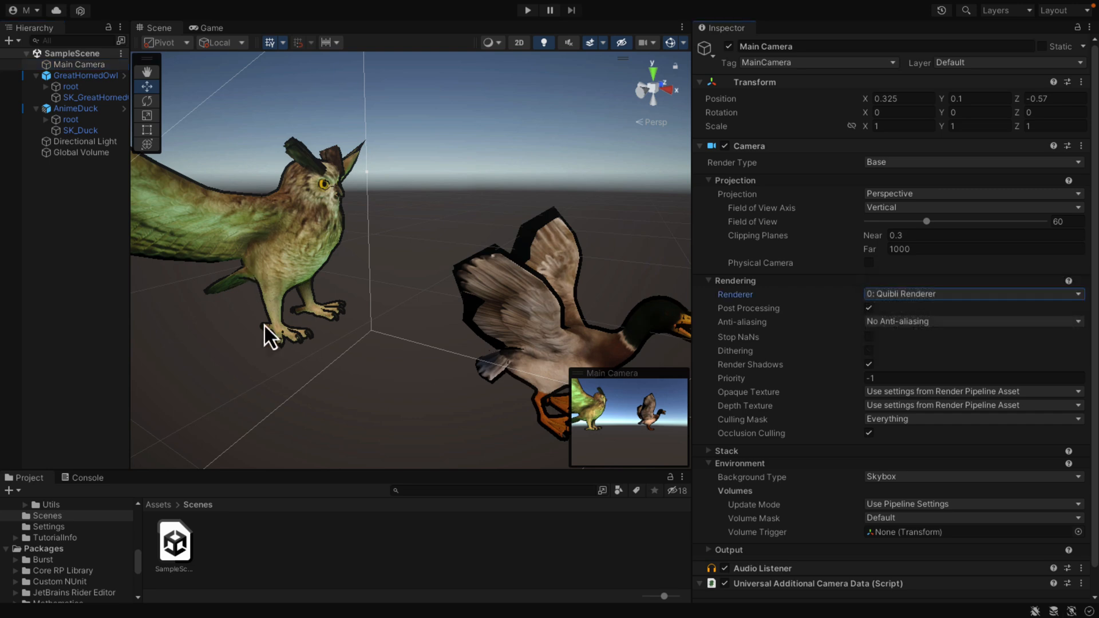
Step: Look through the Quibli shaders available for the M_Duck material of SK_Duck
{"action": "left_click", "coordinate": [69, 131]}
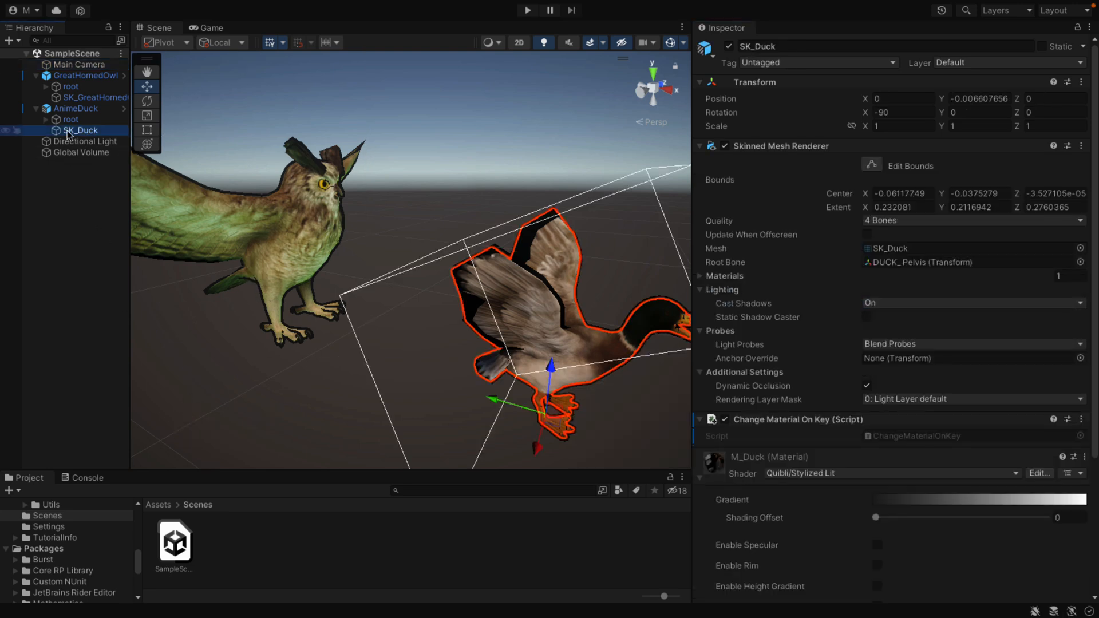
{"action": "left_click", "coordinate": [809, 475]}
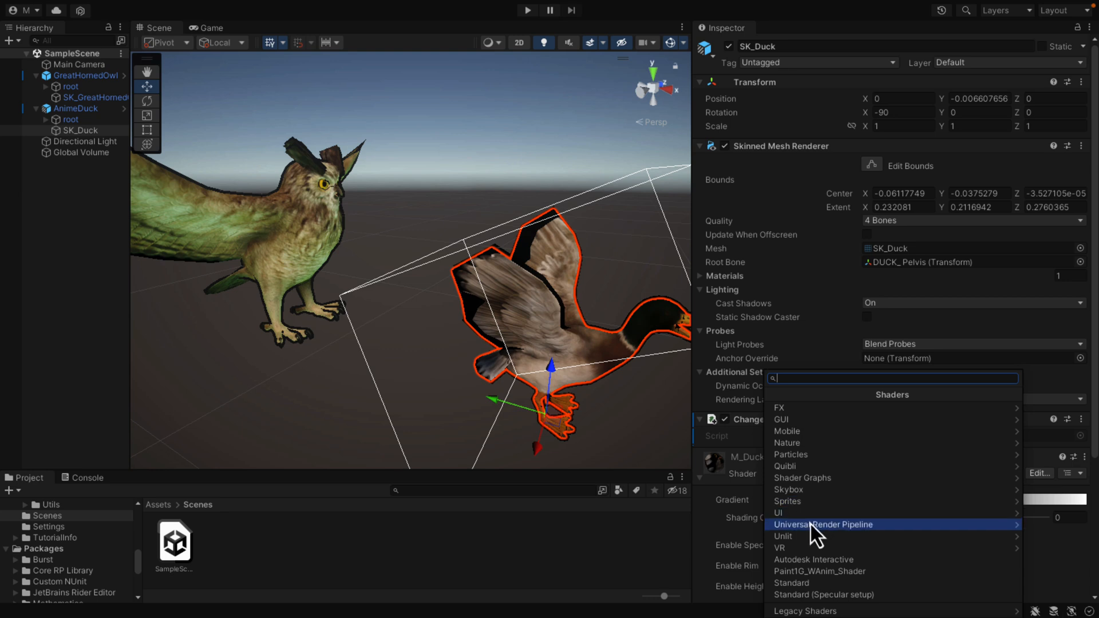
{"action": "left_click", "coordinate": [806, 466]}
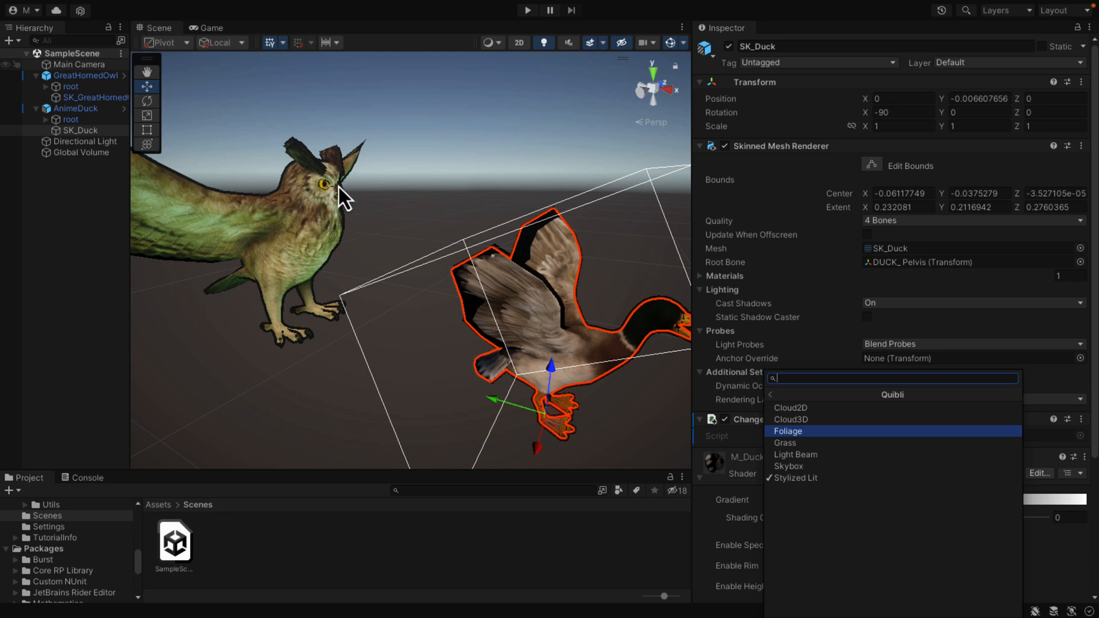
Step: Browse the project assets, collapse the ANIMALS FULL PACK folder and open the Quibli folder
{"action": "left_click", "coordinate": [167, 506]}
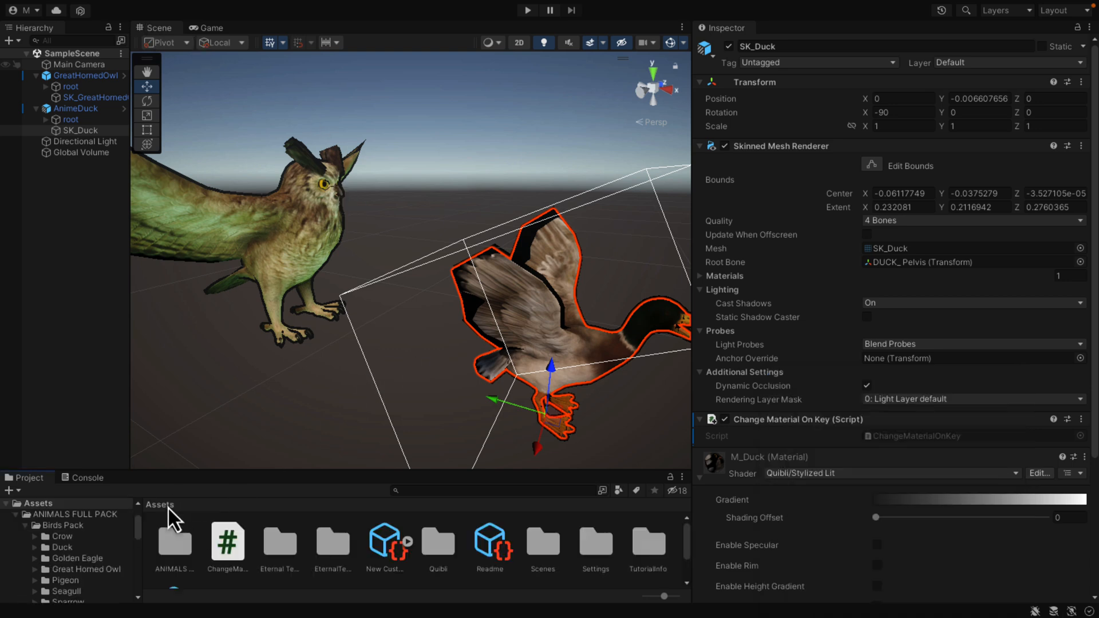
{"action": "scroll", "coordinate": [251, 555], "scroll_direction": "down", "scroll_amount": 1}
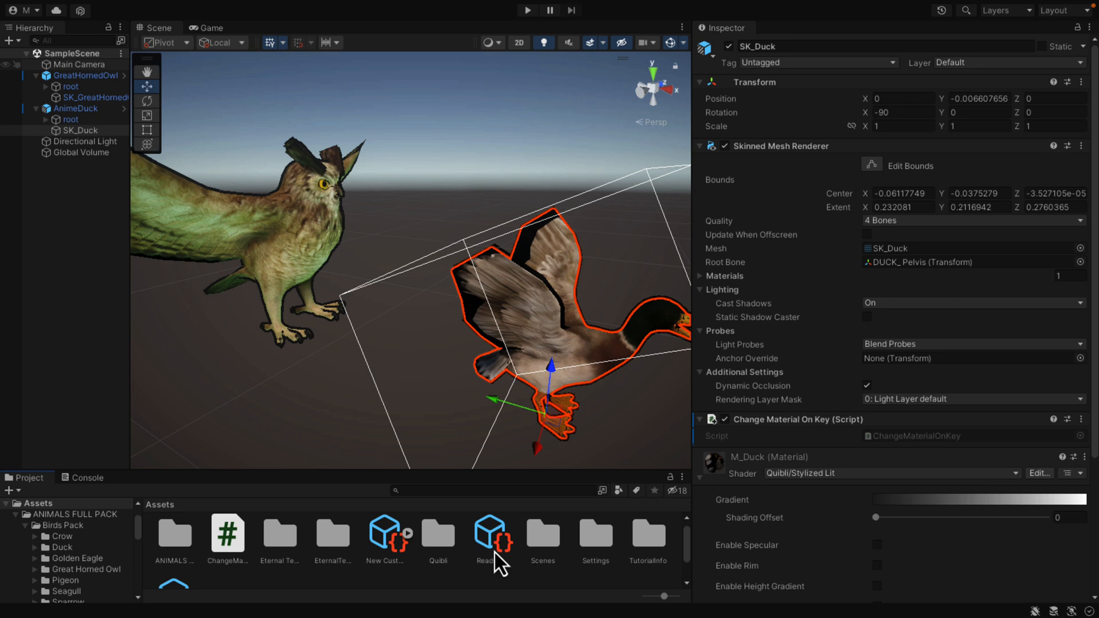
{"action": "scroll", "coordinate": [322, 568], "scroll_direction": "down", "scroll_amount": 2}
{"action": "scroll", "coordinate": [321, 568], "scroll_direction": "up", "scroll_amount": 3}
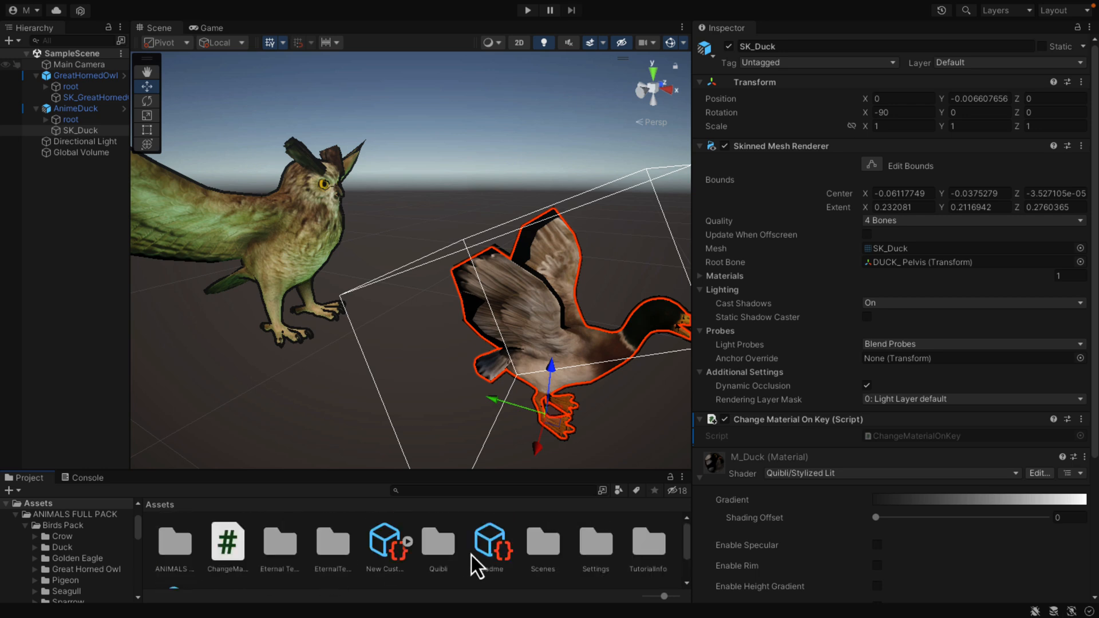
{"action": "left_click", "coordinate": [17, 514]}
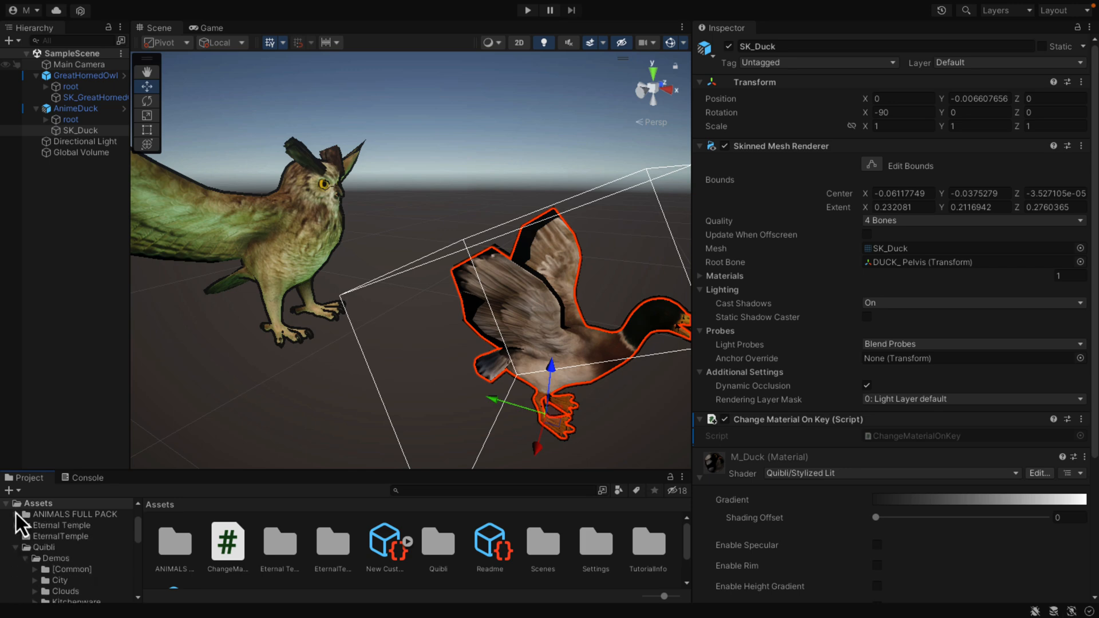
{"action": "left_click", "coordinate": [35, 546]}
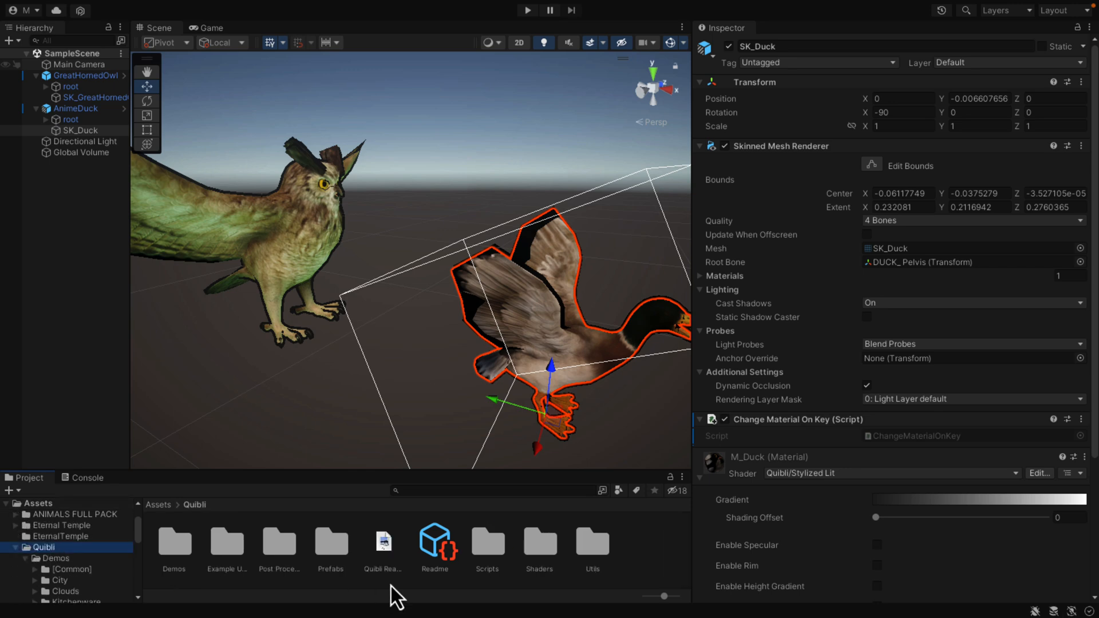
Step: Open the online documentation from the Quibli Readme asset, skim its overview page and return to Unity
{"action": "left_click", "coordinate": [392, 545]}
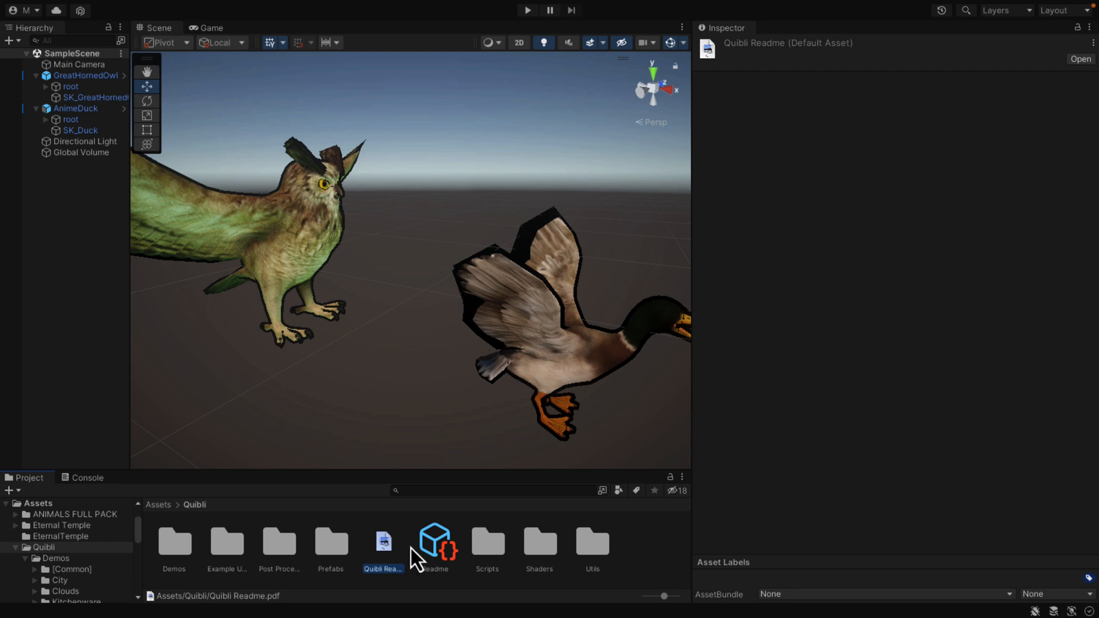
{"action": "left_click", "coordinate": [430, 543]}
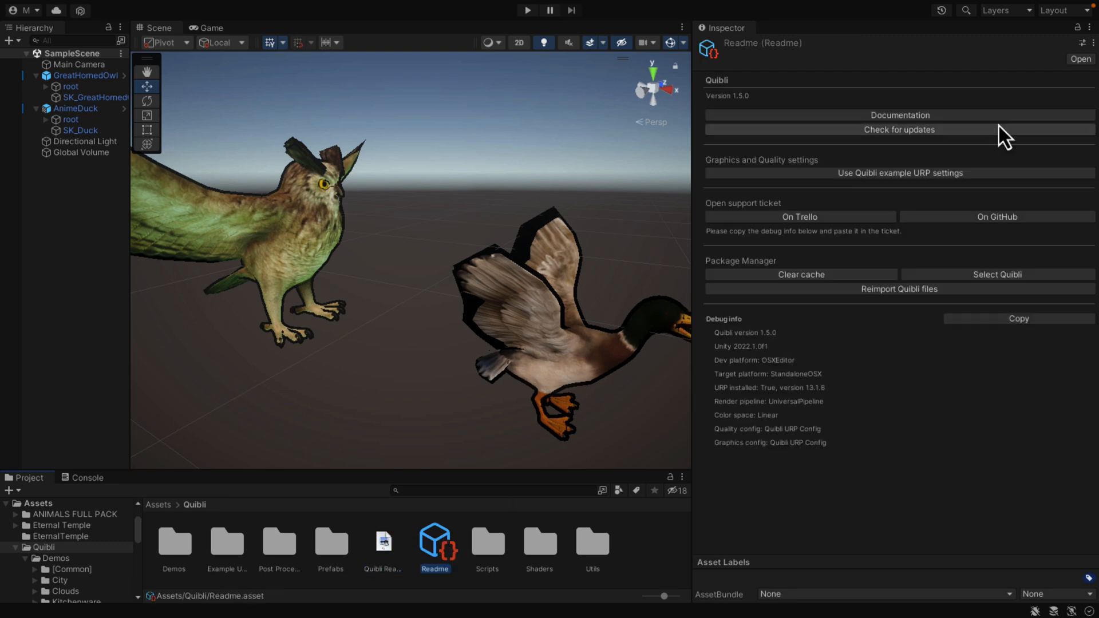
{"action": "left_click", "coordinate": [924, 118]}
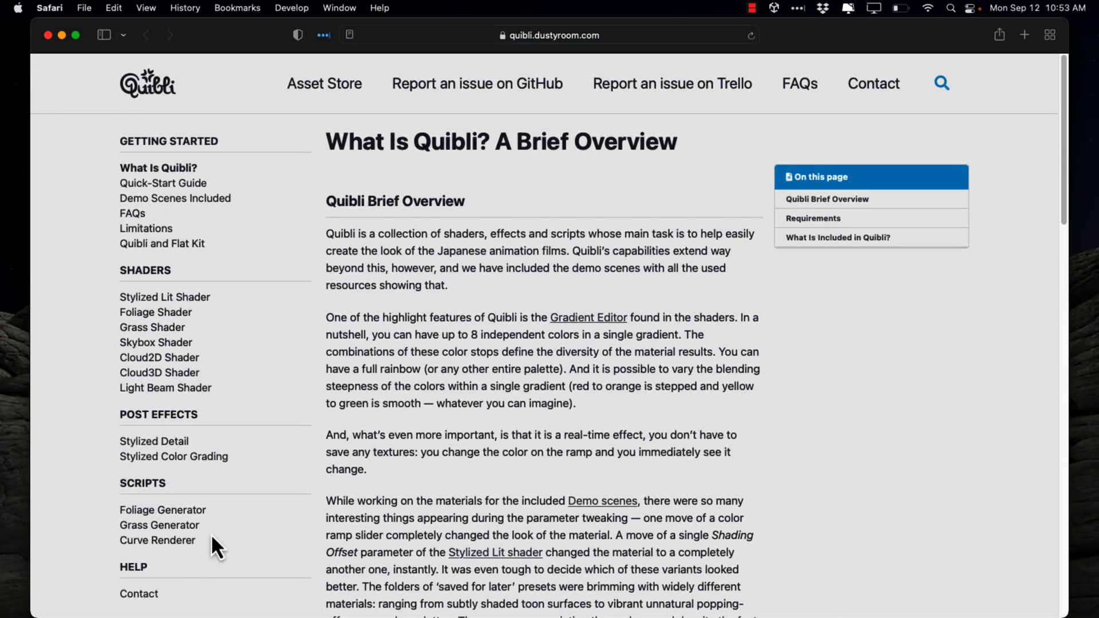
{"action": "scroll", "coordinate": [288, 423], "scroll_direction": "down", "scroll_amount": 1}
{"action": "key", "text": "super+Tab"}
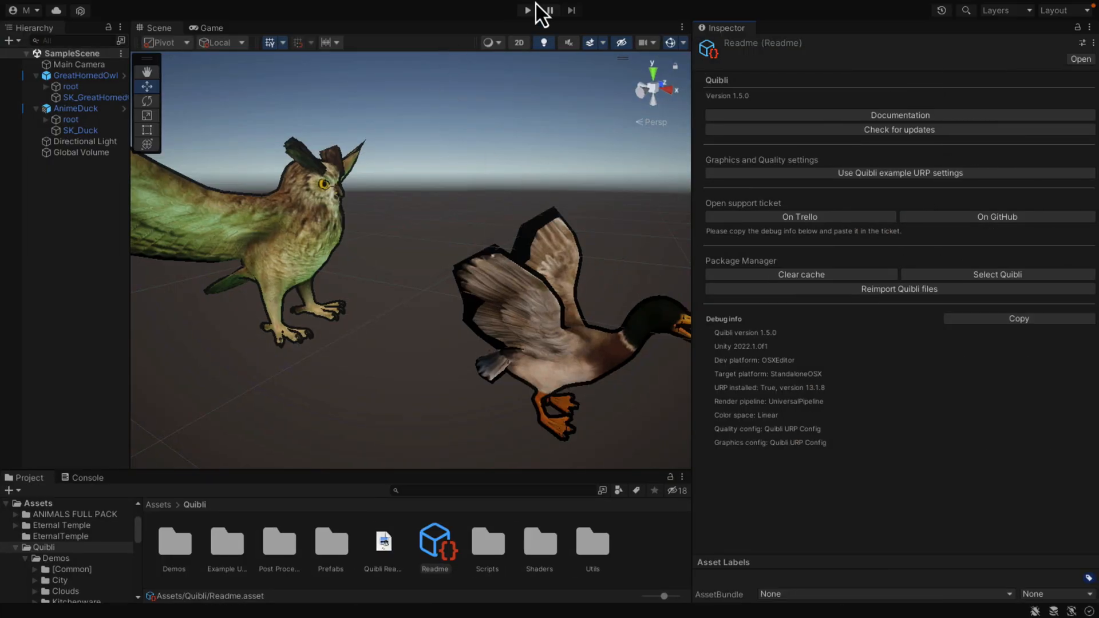
Step: Locate the ChangeMaterialOnKey script attached to SK_Duck, review its code in Rider and return to Unity
{"action": "left_click", "coordinate": [82, 114]}
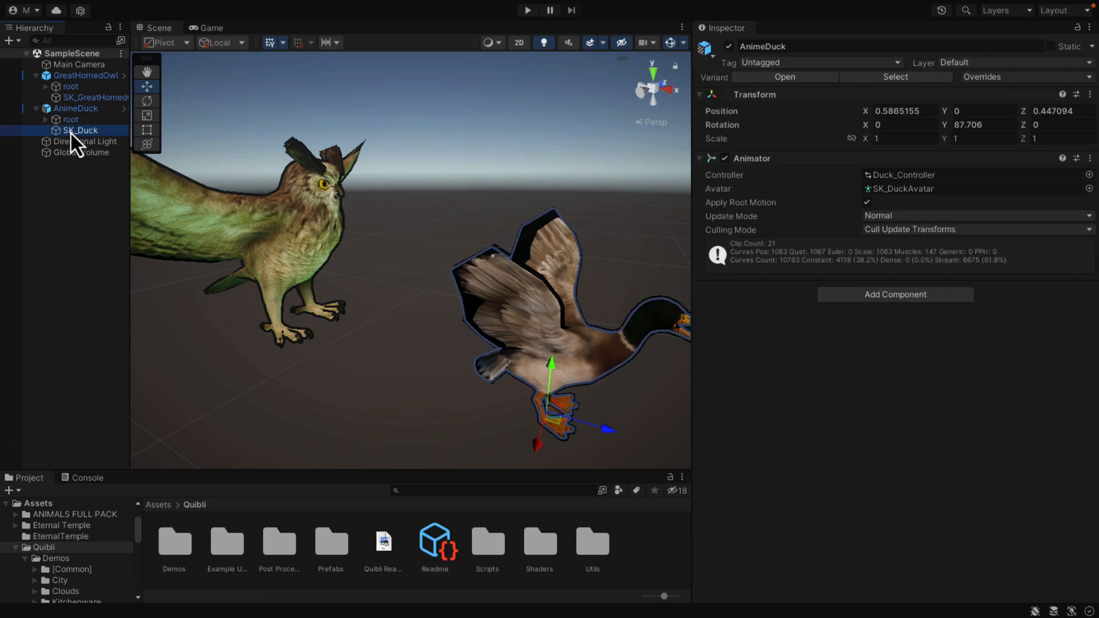
{"action": "left_click", "coordinate": [70, 133]}
{"action": "scroll", "coordinate": [902, 499], "scroll_direction": "down", "scroll_amount": 5}
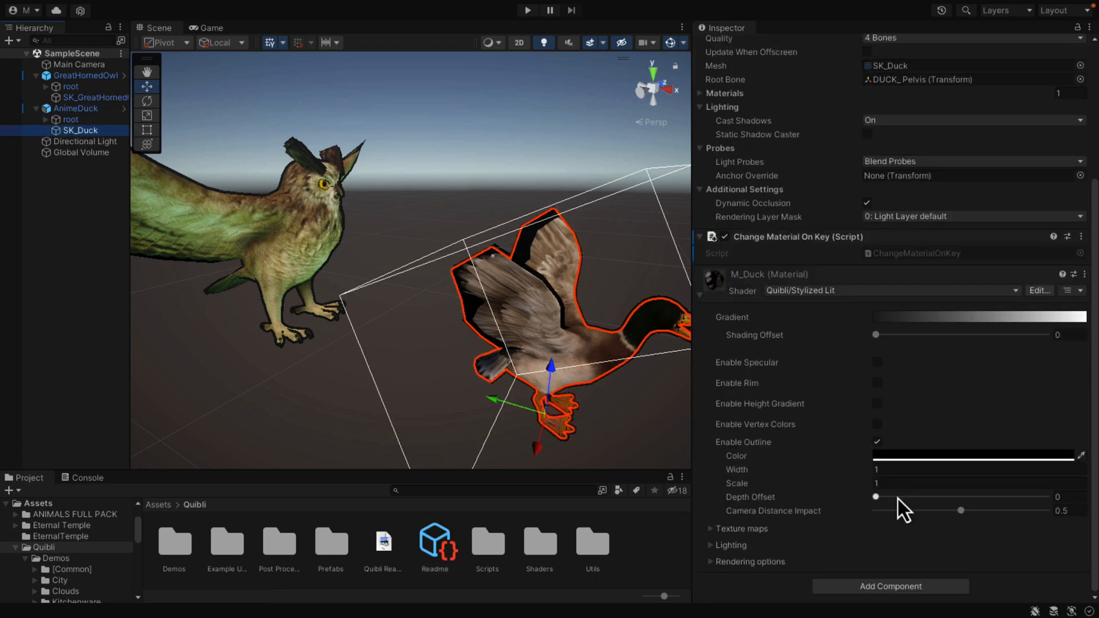
{"action": "left_click", "coordinate": [945, 256]}
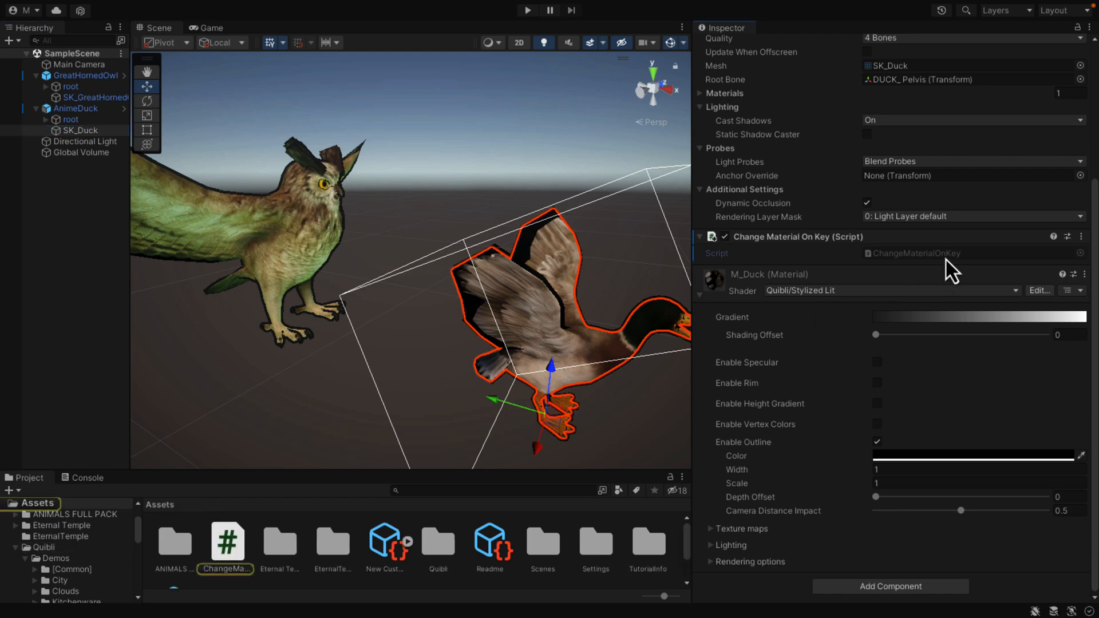
{"action": "double_click", "coordinate": [238, 547]}
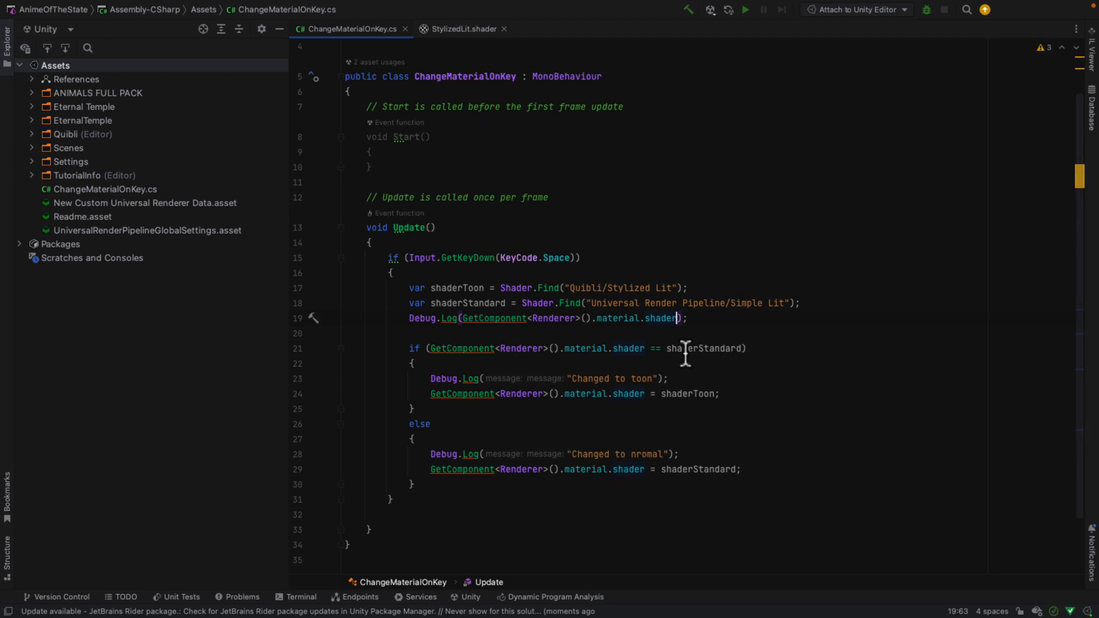
{"action": "key", "text": "ctrl+Right"}
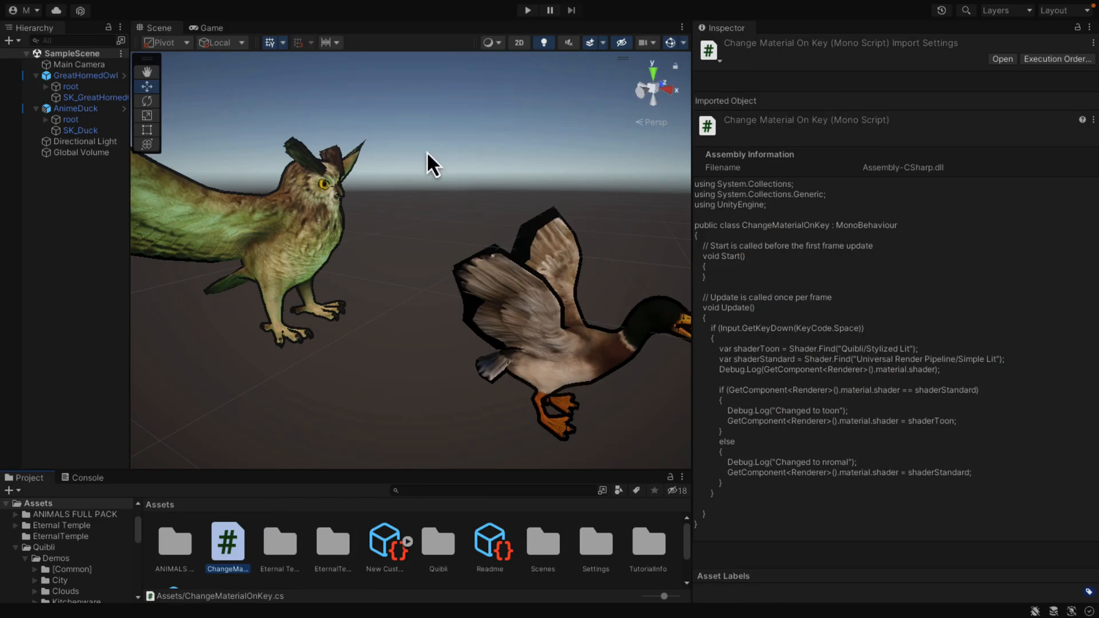
Step: Run the scene, toggle the owl and duck between the Simple Lit and Stylized Lit shaders several times, and stop it
{"action": "left_click", "coordinate": [533, 12]}
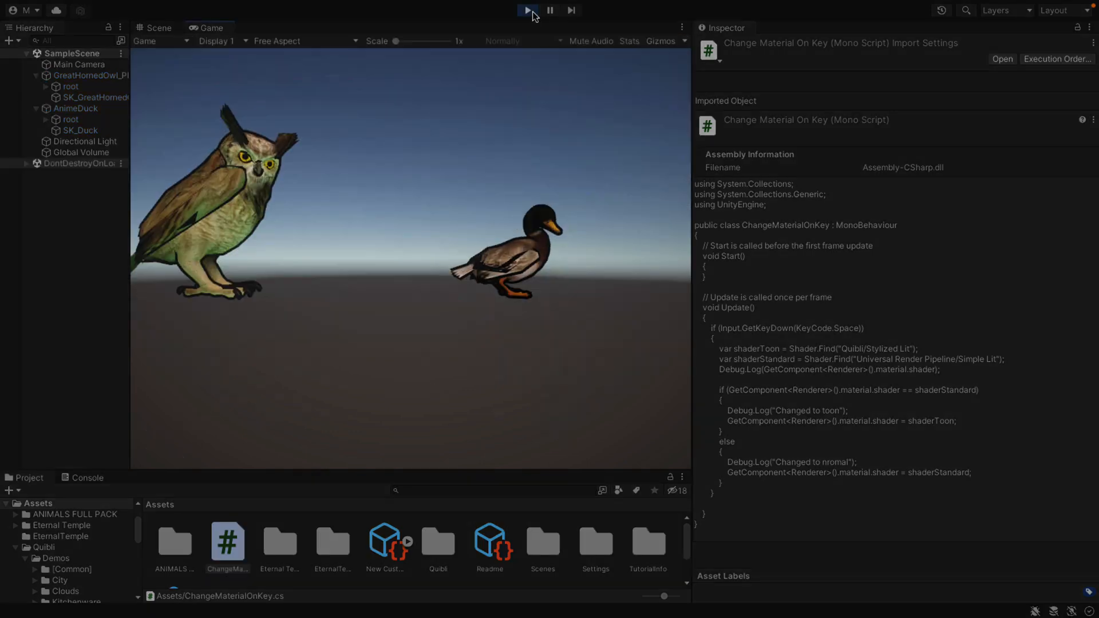
{"action": "key", "text": "space"}
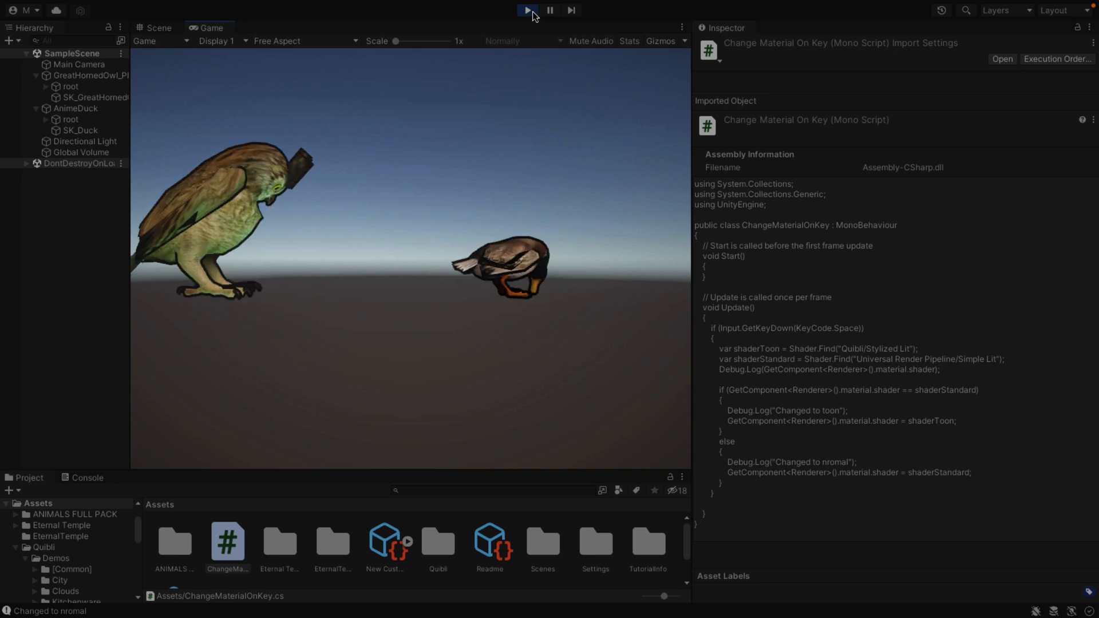
{"action": "key", "text": "space"}
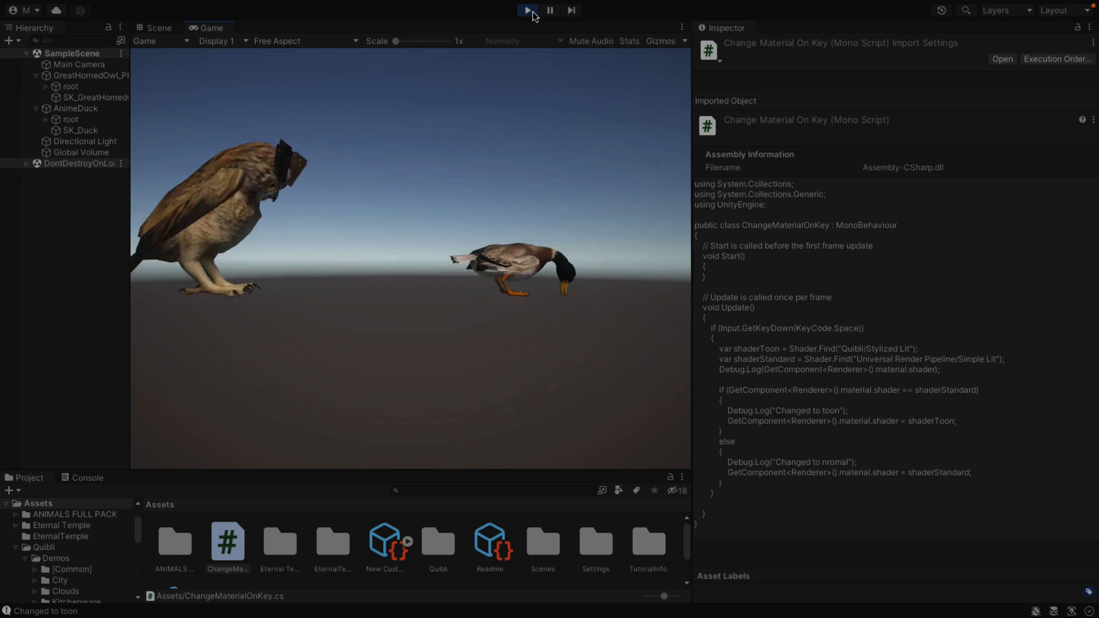
{"action": "key", "text": "space"}
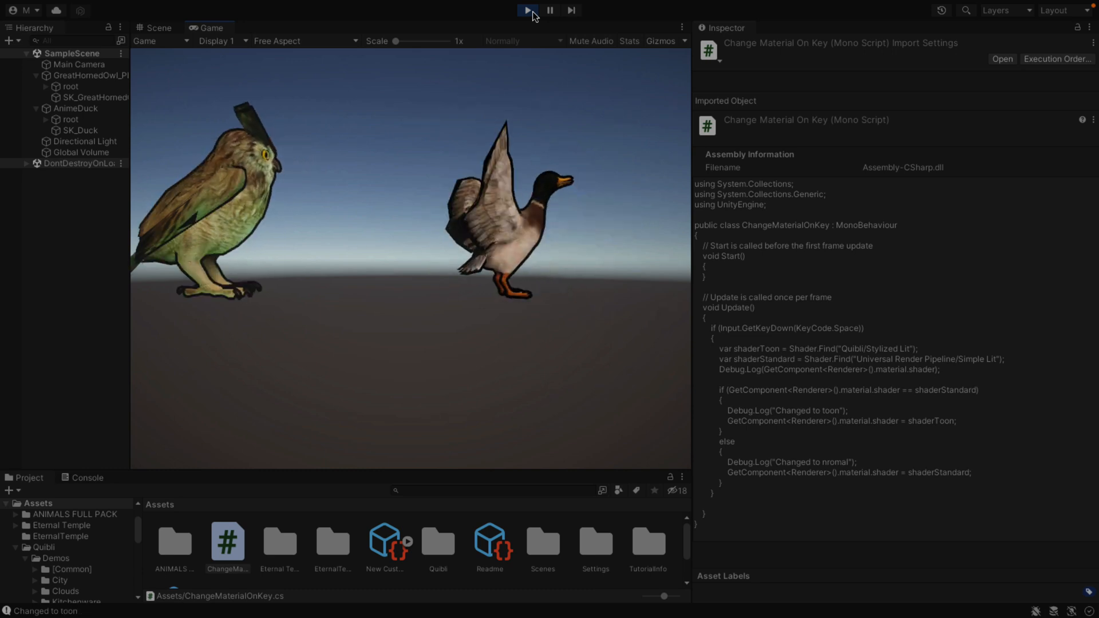
{"action": "left_click", "coordinate": [528, 10]}
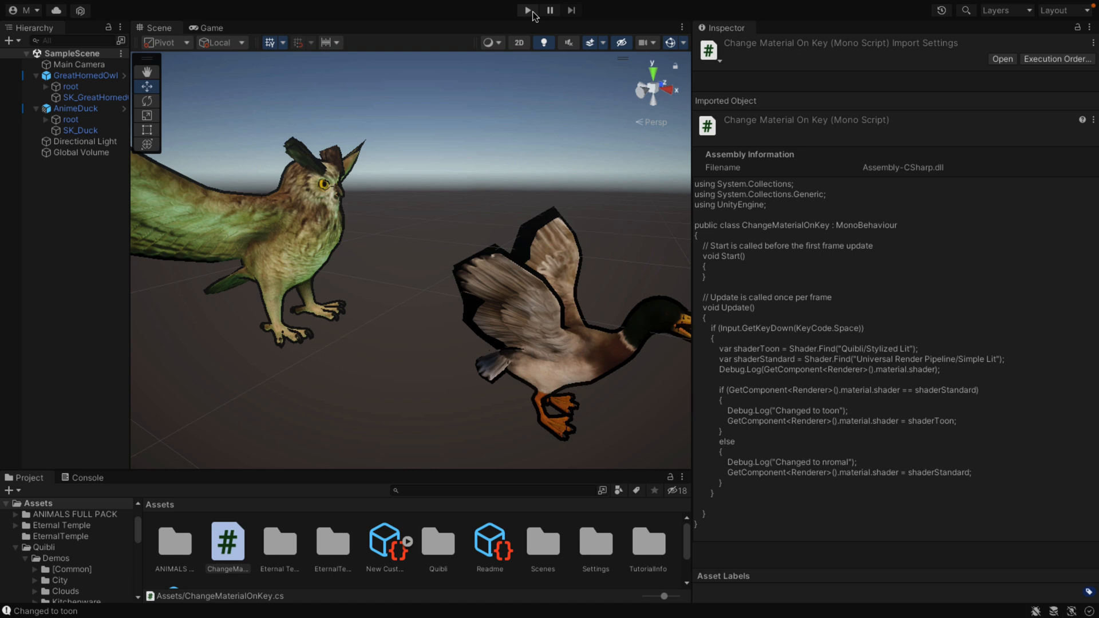
Step: Display the Readme asset inside the Quibli folder
{"action": "left_click", "coordinate": [478, 547]}
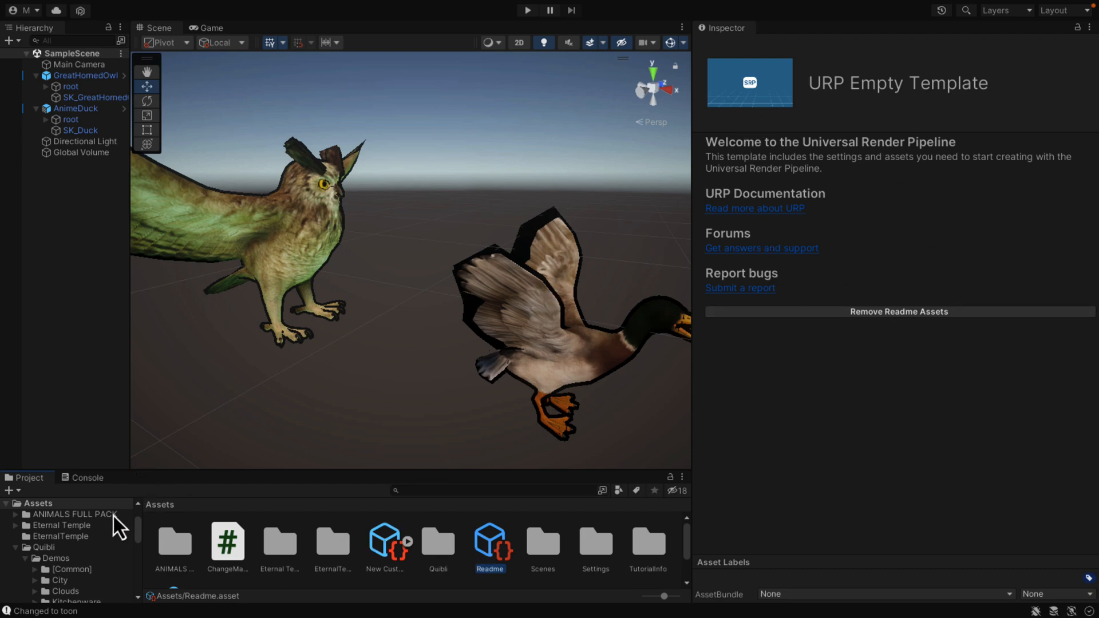
{"action": "left_click", "coordinate": [50, 548]}
{"action": "left_click", "coordinate": [430, 535]}
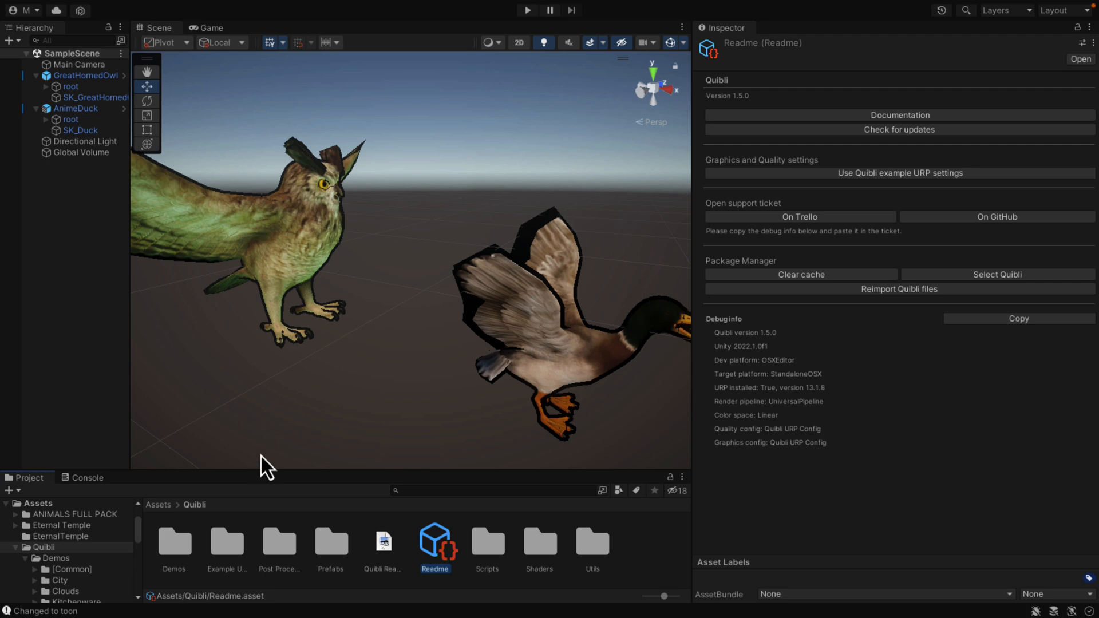
Step: Open the [Demo] Nature scene from Quibli's Demos/Nature folder
{"action": "double_click", "coordinate": [173, 538]}
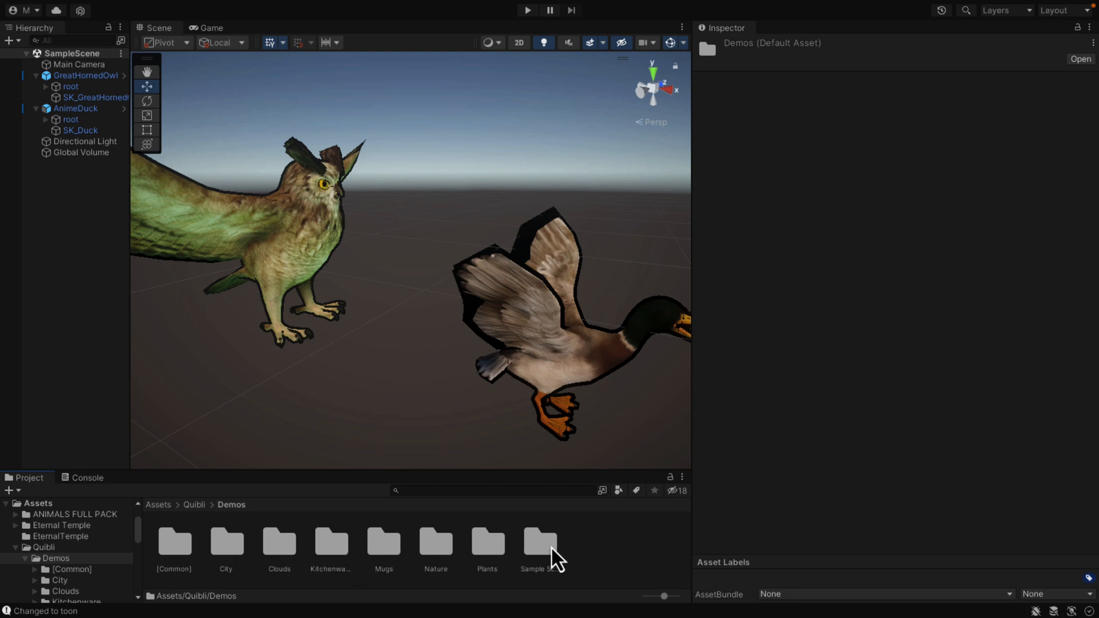
{"action": "double_click", "coordinate": [443, 546]}
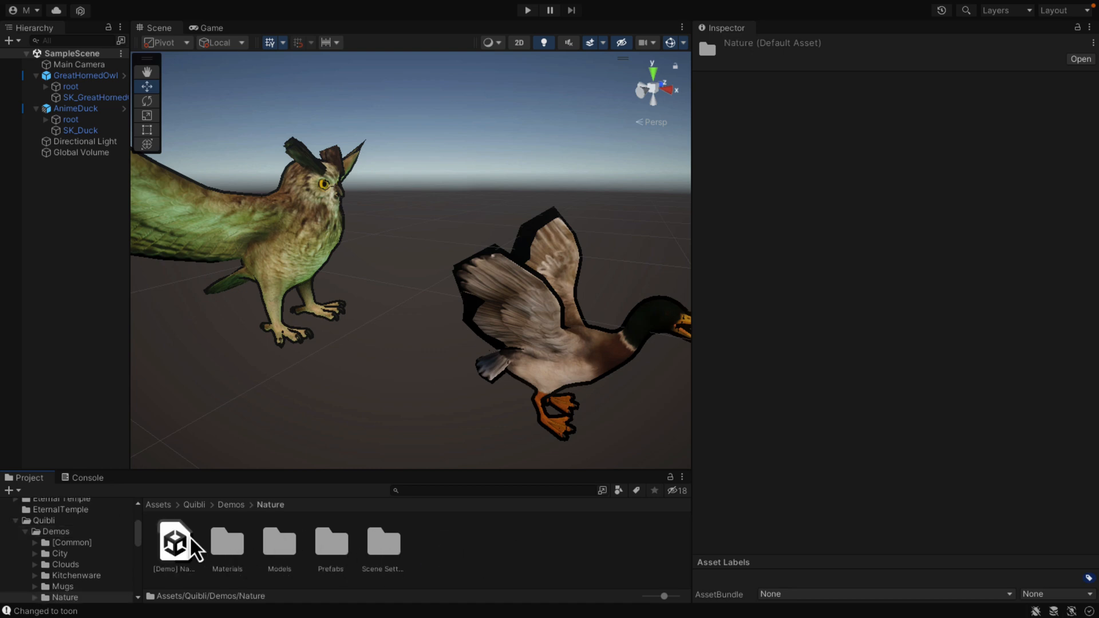
{"action": "double_click", "coordinate": [172, 546]}
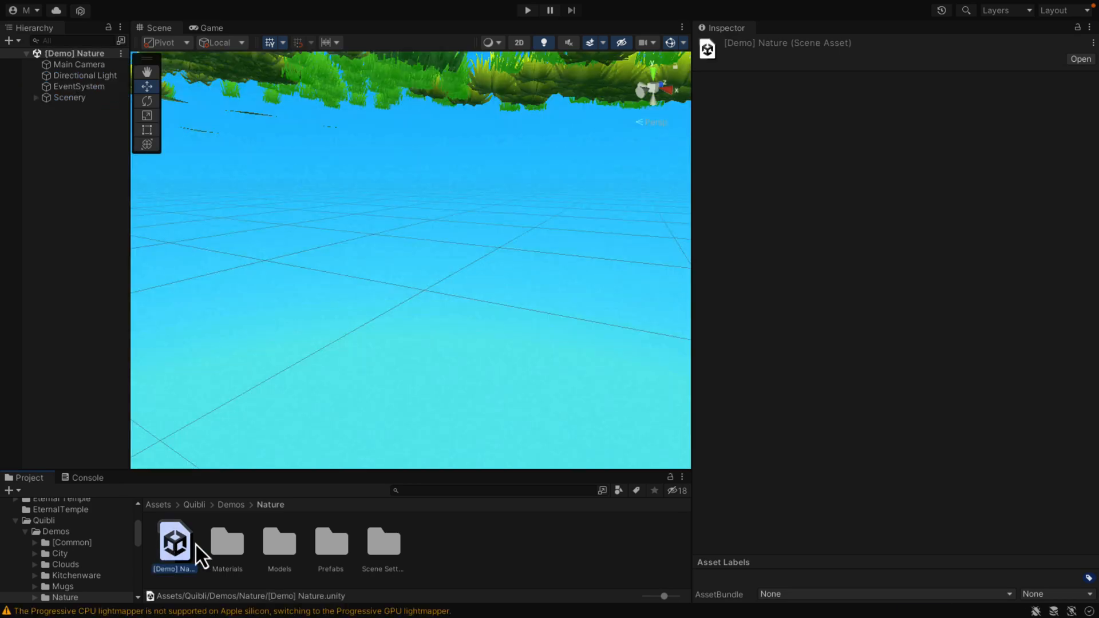
Step: Select the Car_Body mesh of the yellow car and review its Quibli/Stylized Lit material settings
{"action": "right_click_drag", "start_coordinate": [365, 255], "coordinate": [330, 214]}
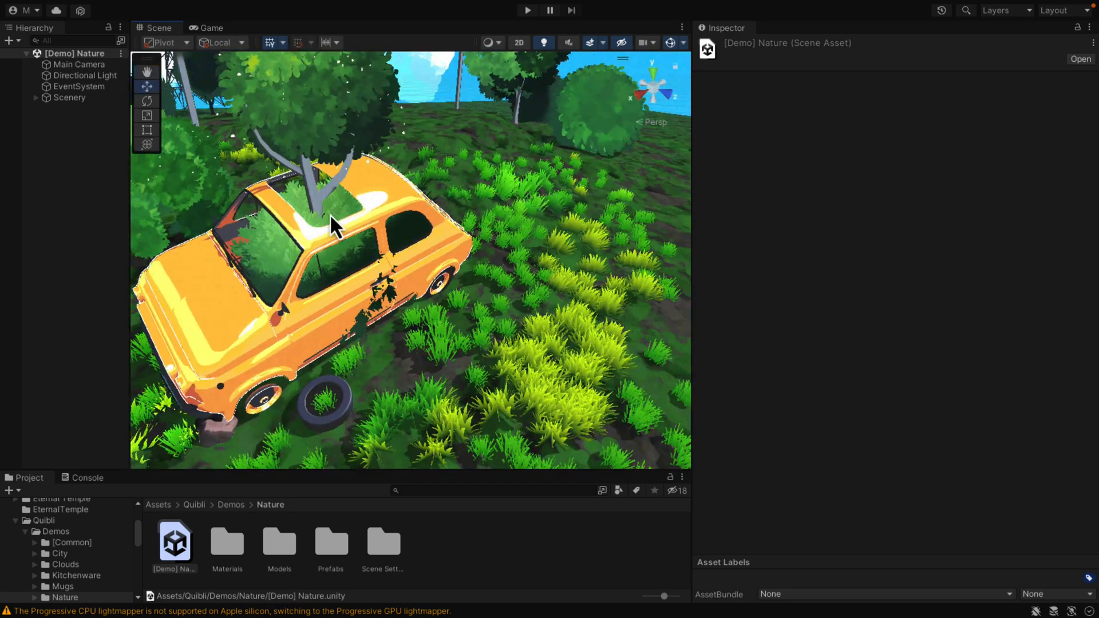
{"action": "left_click", "coordinate": [329, 214]}
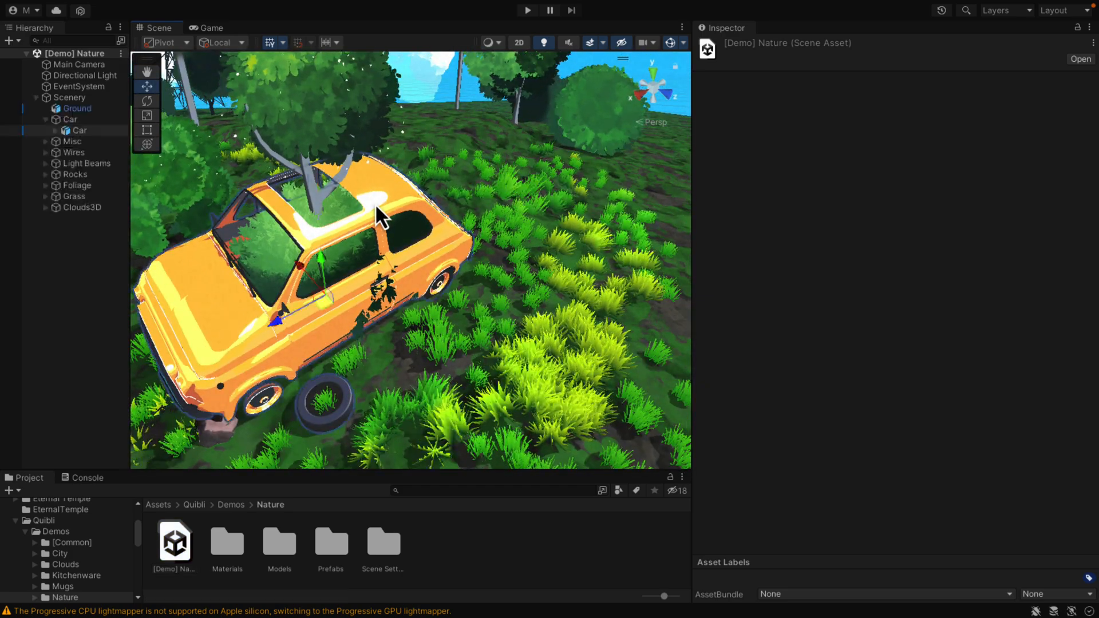
{"action": "left_click", "coordinate": [57, 131]}
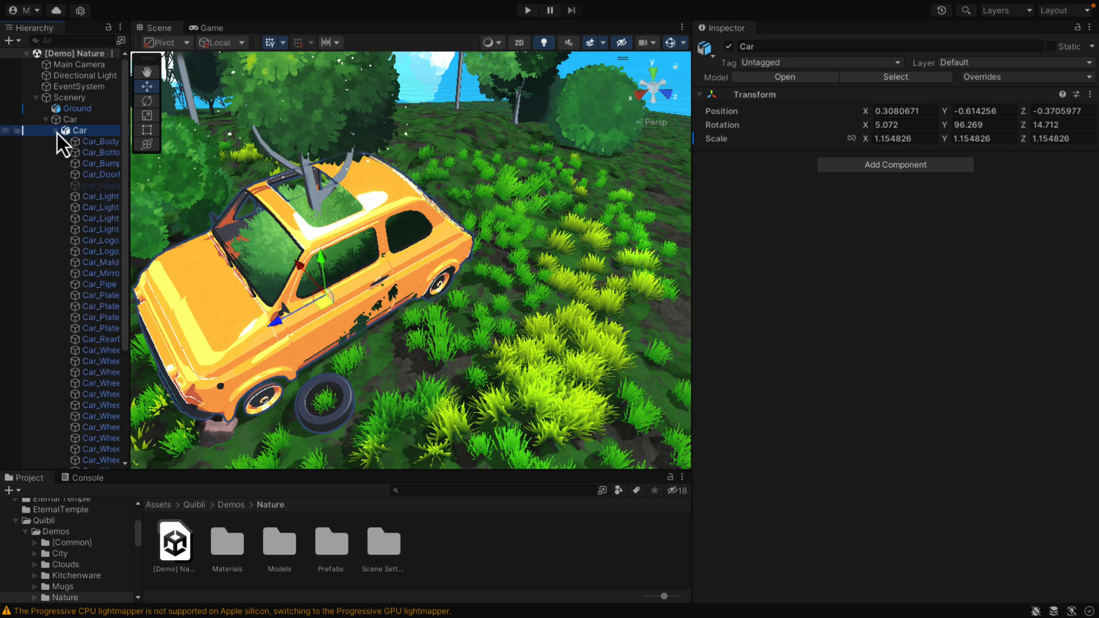
{"action": "left_click", "coordinate": [87, 142]}
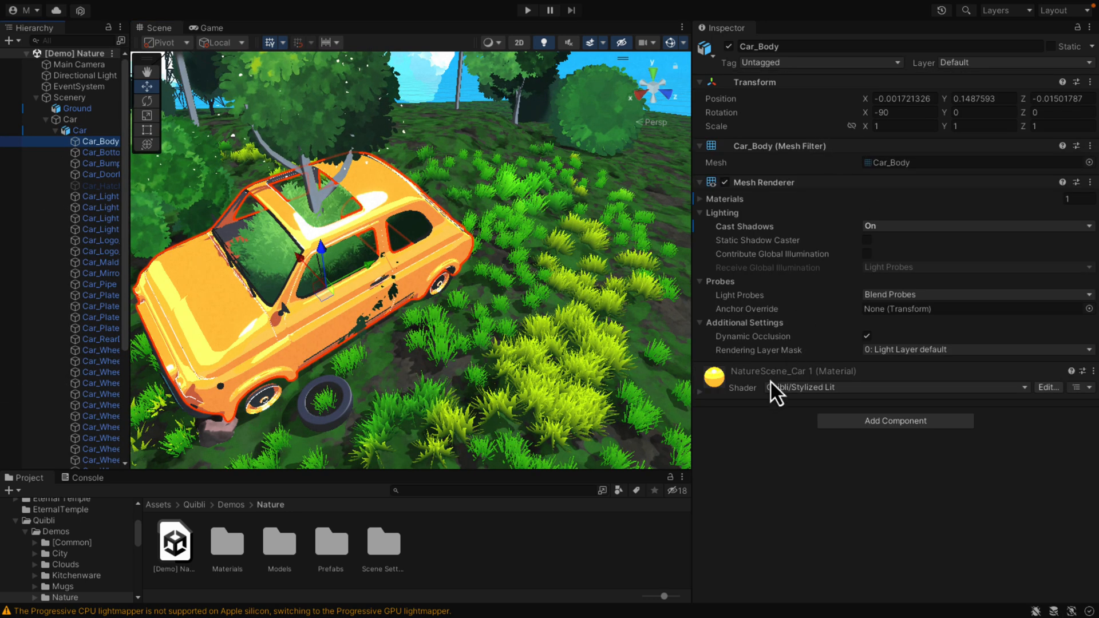
{"action": "left_click", "coordinate": [699, 392]}
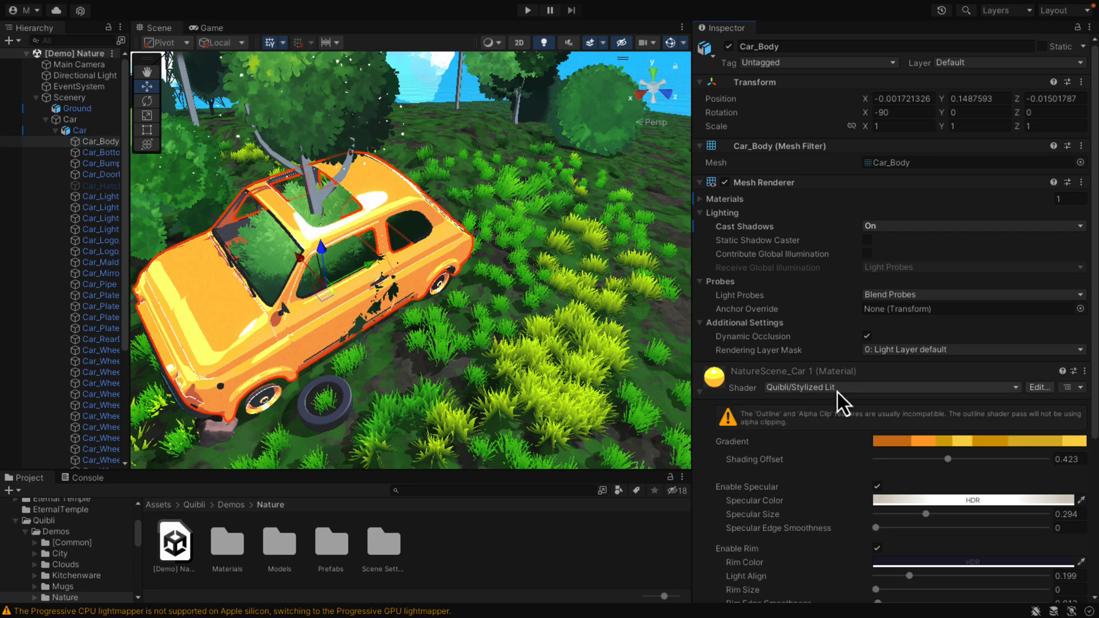
{"action": "scroll", "coordinate": [824, 392], "scroll_direction": "down", "scroll_amount": 2}
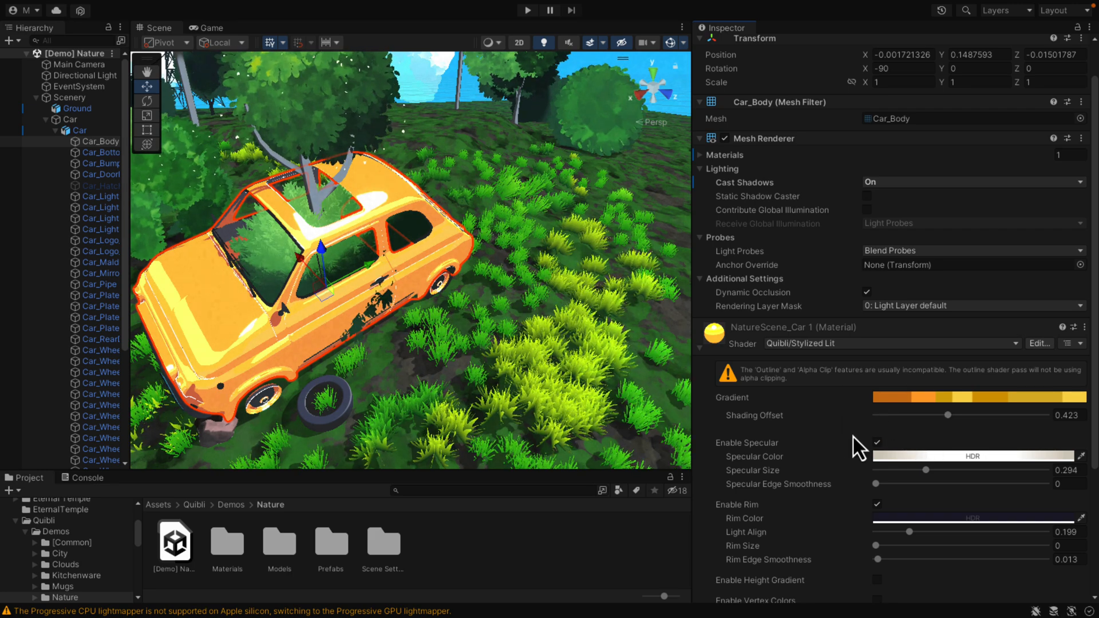
{"action": "scroll", "coordinate": [841, 474], "scroll_direction": "down", "scroll_amount": 2}
{"action": "scroll", "coordinate": [840, 481], "scroll_direction": "down", "scroll_amount": 5}
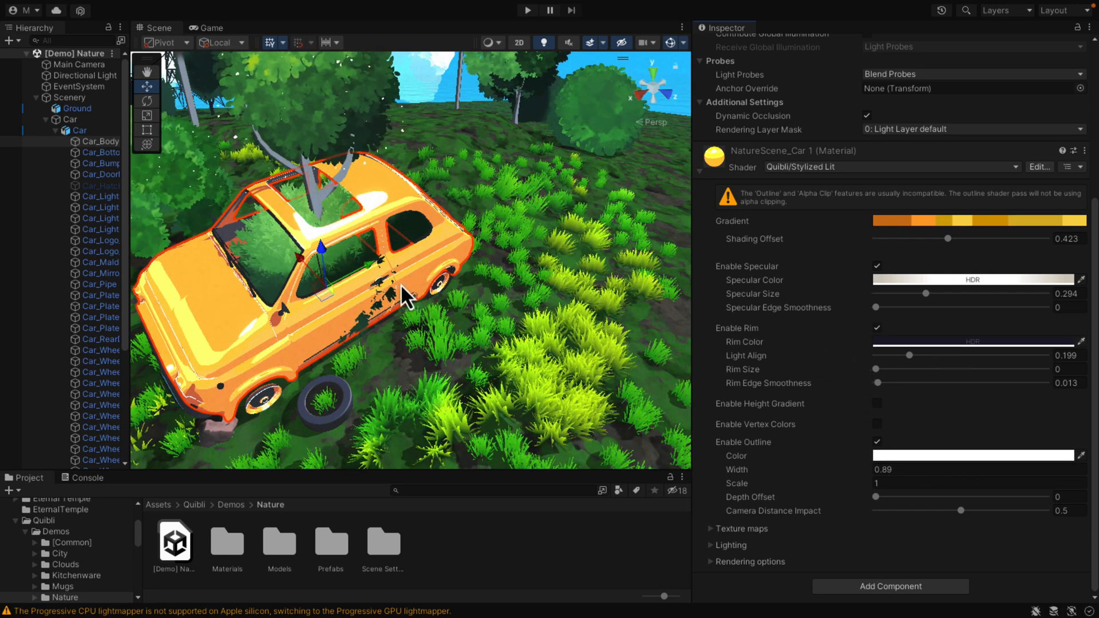
Step: Select the LOD0 mesh inside a Grass Patch Short object near the car and check which shader its material uses
{"action": "right_click_drag", "start_coordinate": [430, 286], "coordinate": [231, 260]}
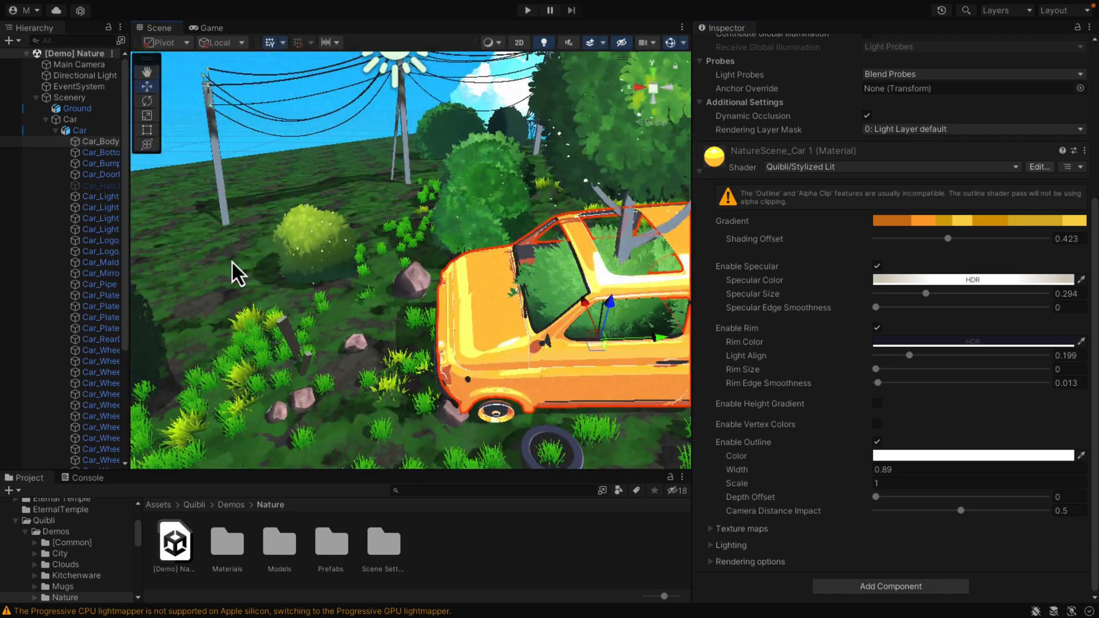
{"action": "left_click", "coordinate": [263, 362]}
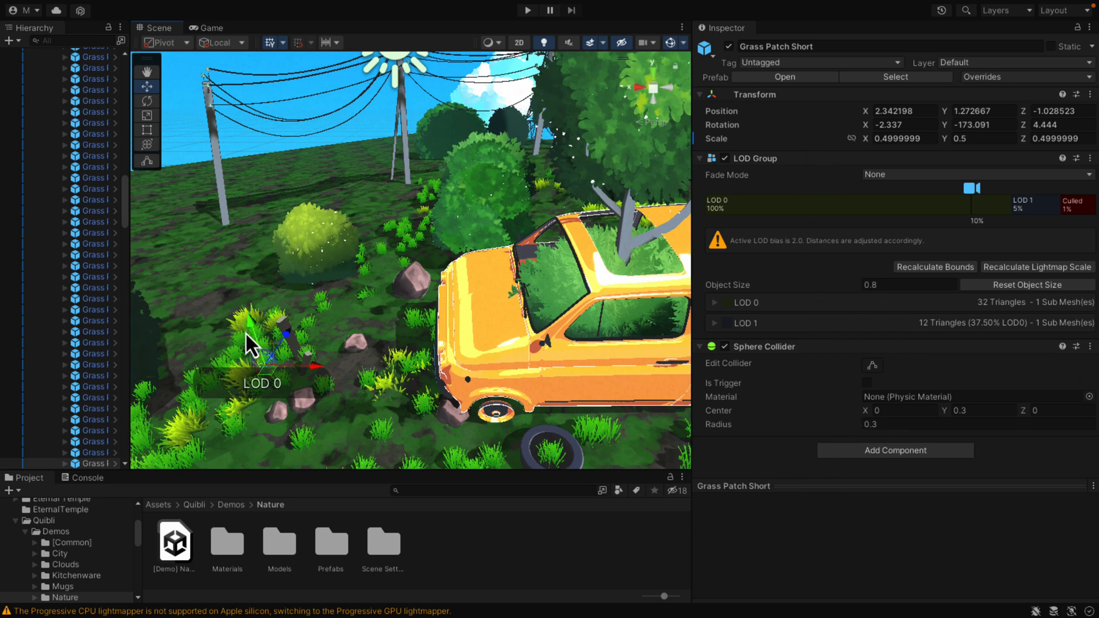
{"action": "left_click", "coordinate": [94, 287]}
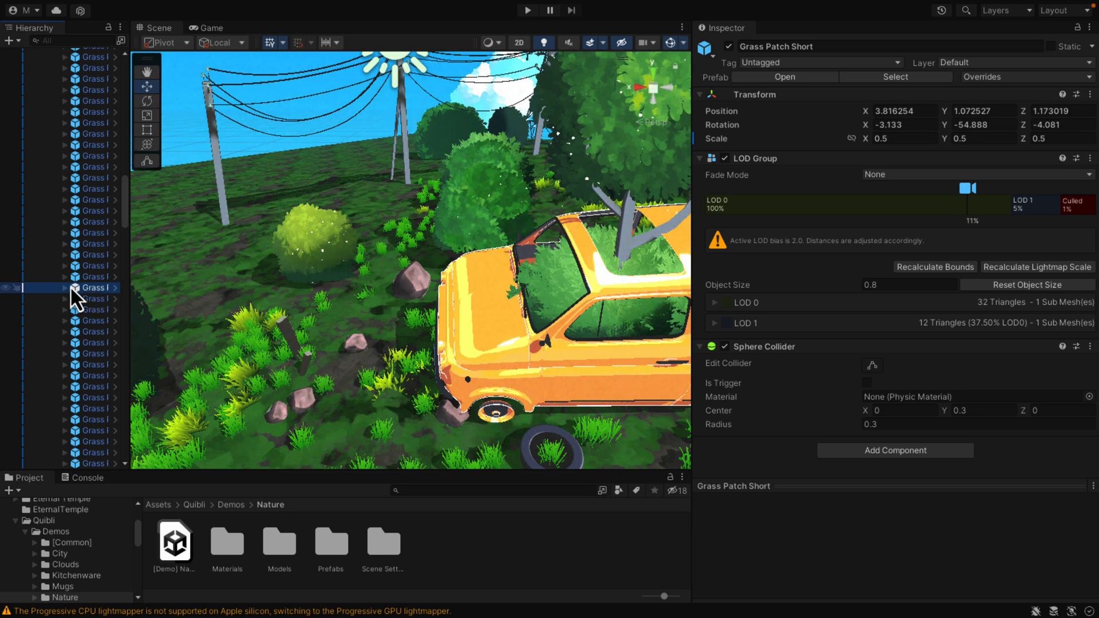
{"action": "left_click", "coordinate": [65, 288]}
{"action": "left_click", "coordinate": [81, 298]}
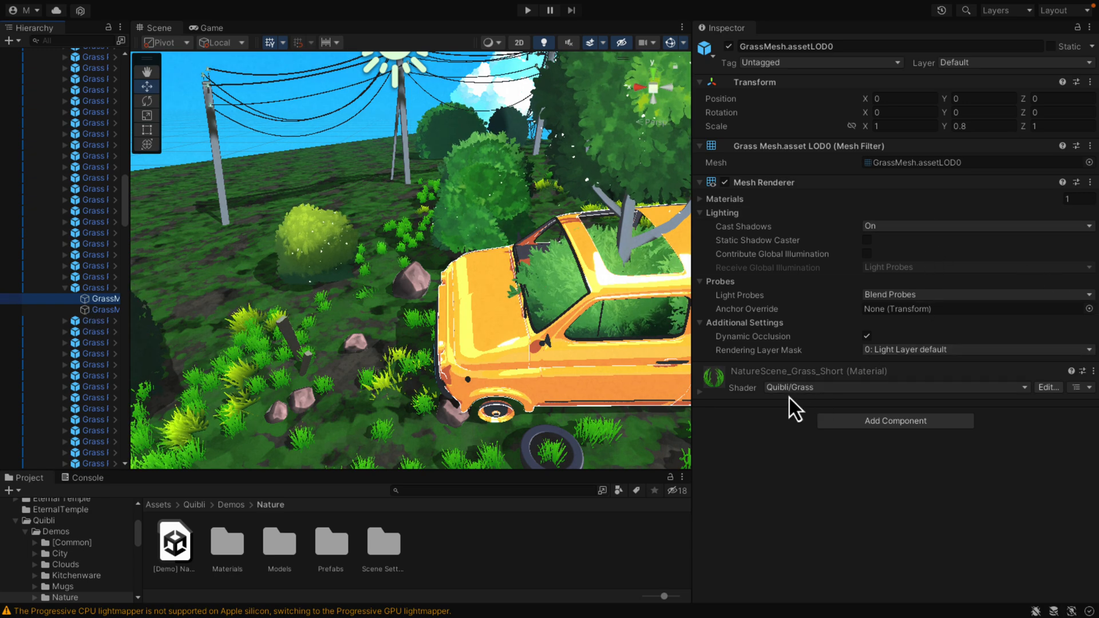
Step: Select the Light Beam 3 plane above the trees and view the whole Nature scene around the car
{"action": "right_click_drag", "start_coordinate": [563, 246], "coordinate": [593, 156]}
{"action": "left_click", "coordinate": [550, 114]}
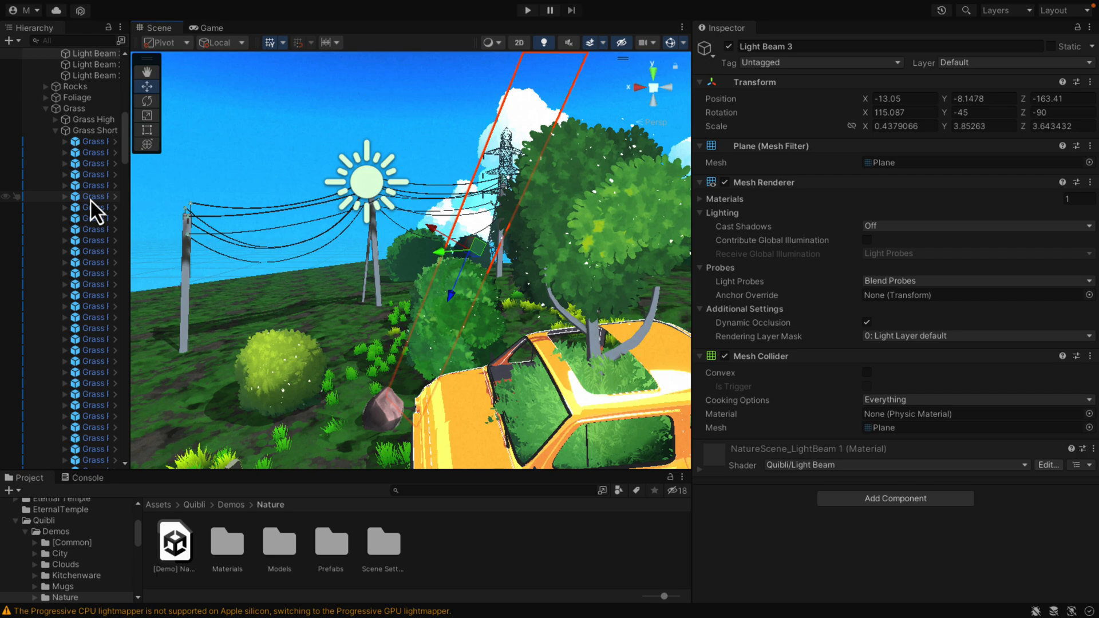
{"action": "right_click_drag", "start_coordinate": [163, 267], "coordinate": [266, 259]}
{"action": "key", "text": "s"}
{"action": "key", "text": "w"}
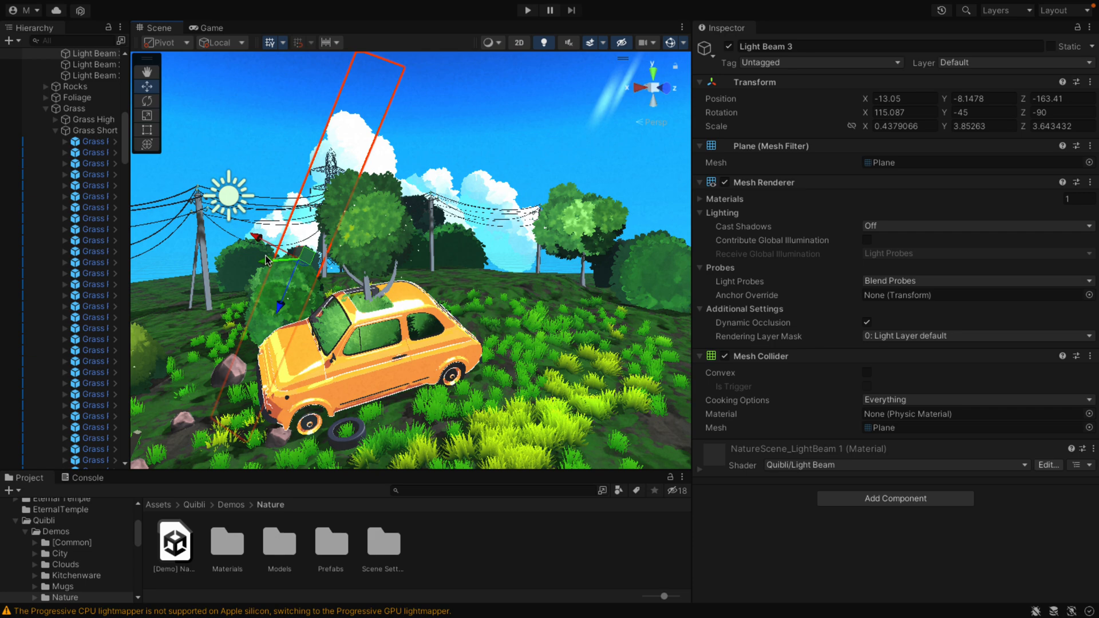
Step: Switch to the Humble Bundle page in the browser and review the BIRDS PACK entry of the Unity Art Bundle
{"action": "key", "text": "ctrl+Right"}
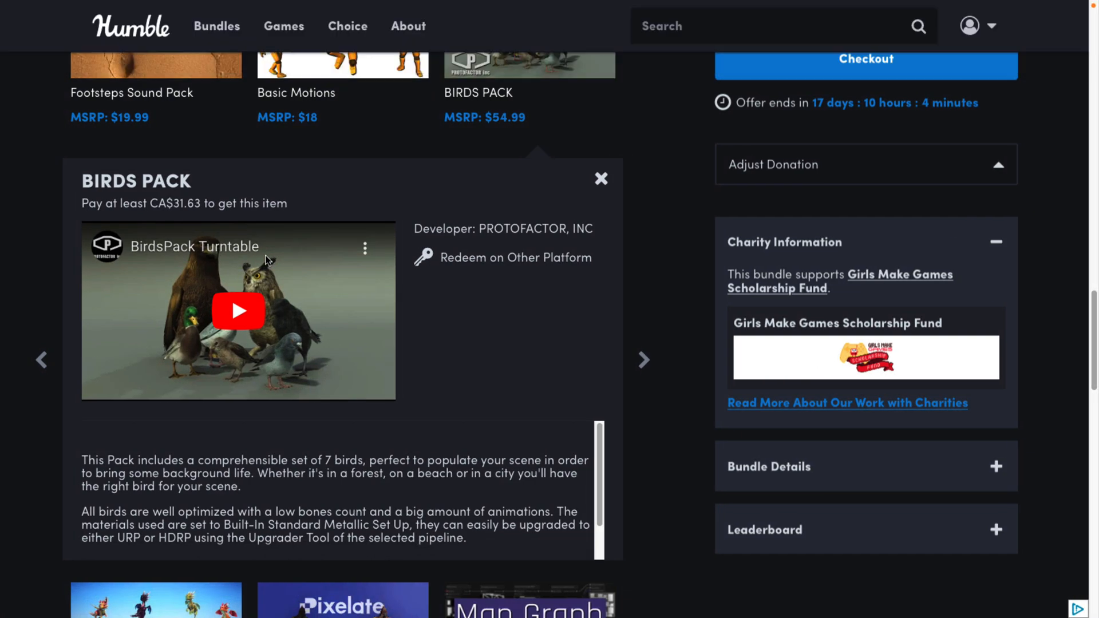
{"action": "scroll", "coordinate": [705, 170], "scroll_direction": "up", "scroll_amount": 6}
{"action": "scroll", "coordinate": [687, 188], "scroll_direction": "down", "scroll_amount": 4}
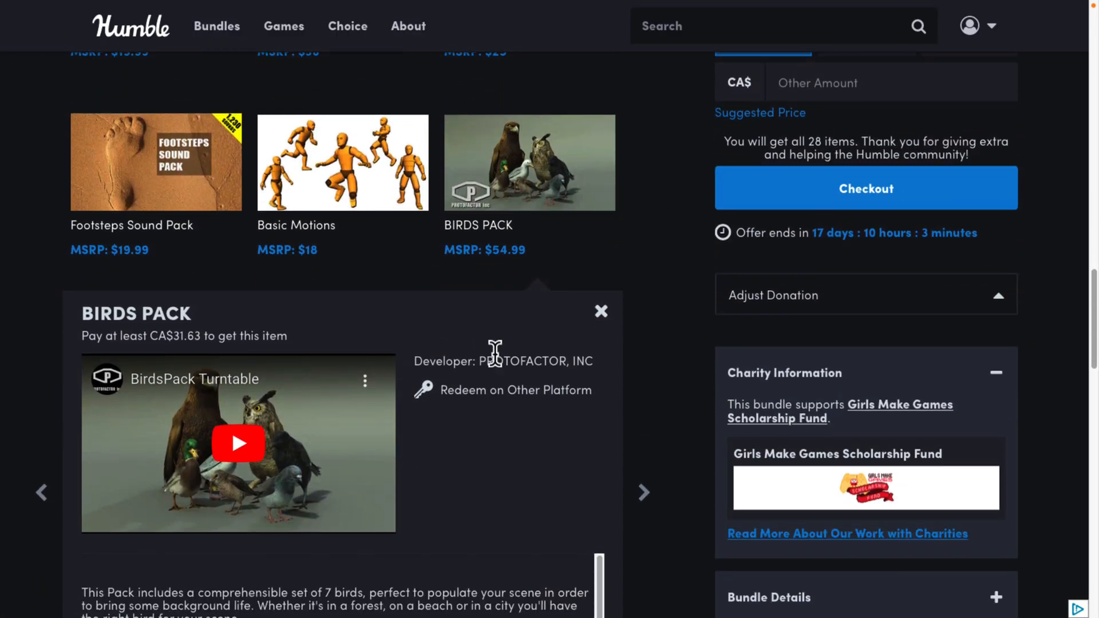
{"action": "scroll", "coordinate": [541, 407], "scroll_direction": "down", "scroll_amount": 4}
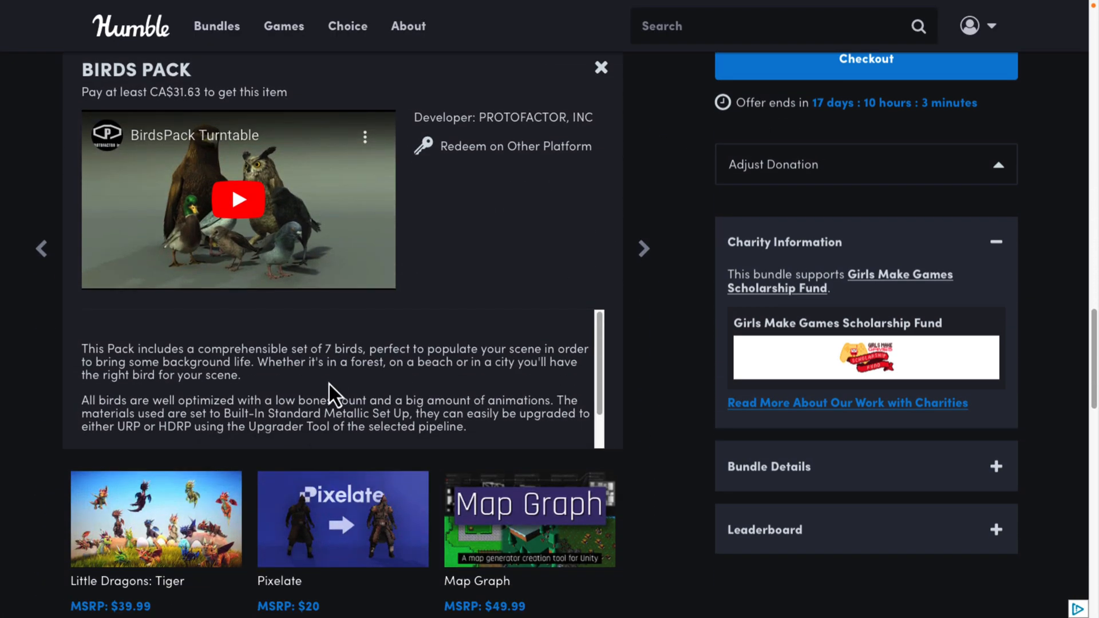
{"action": "scroll", "coordinate": [465, 356], "scroll_direction": "up", "scroll_amount": 8}
{"action": "scroll", "coordinate": [465, 355], "scroll_direction": "up", "scroll_amount": 4}
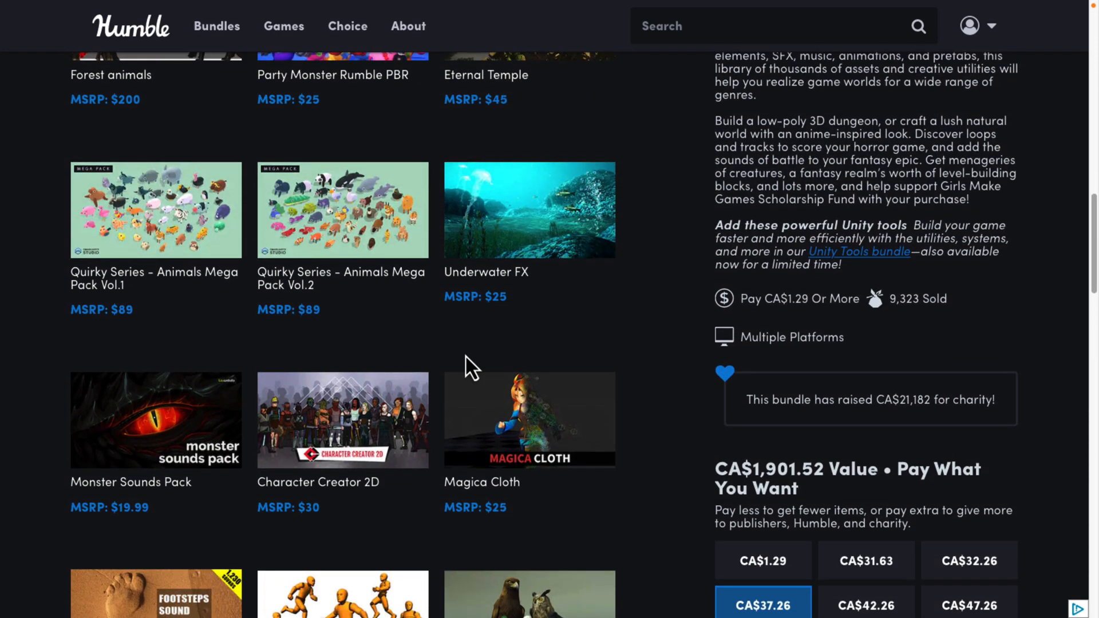
Step: Look through the Unity Art Bundle's item list, pricing tiers and charity information, ending at the Quibli: Anime Shaders and Tools entry
{"action": "scroll", "coordinate": [466, 356], "scroll_direction": "up", "scroll_amount": 6}
{"action": "scroll", "coordinate": [466, 355], "scroll_direction": "up", "scroll_amount": 9}
{"action": "scroll", "coordinate": [465, 353], "scroll_direction": "up", "scroll_amount": 2}
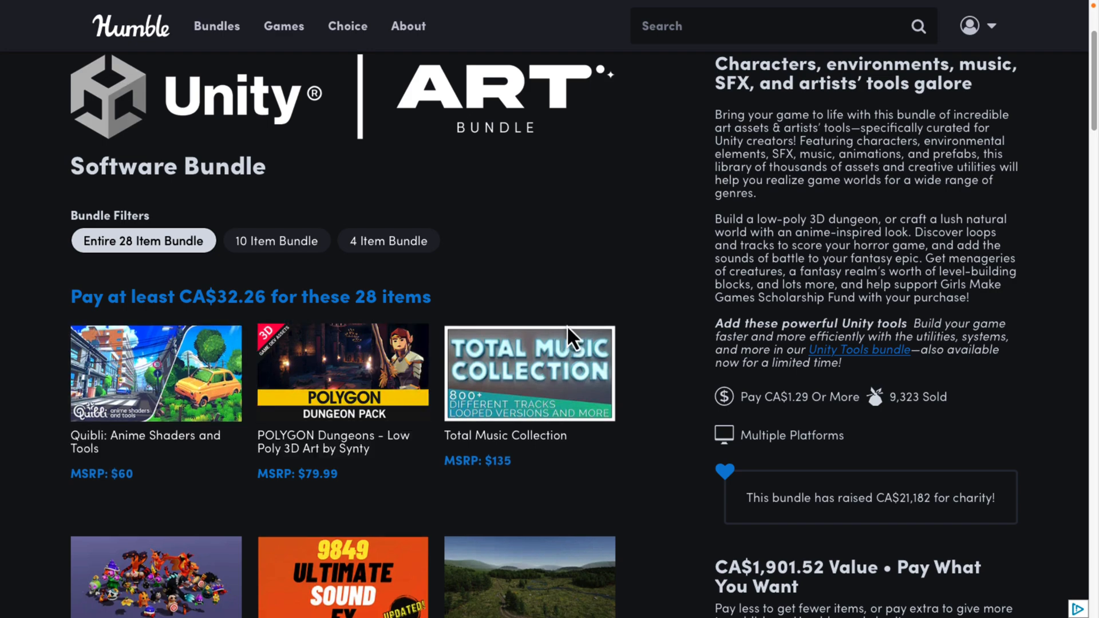
{"action": "scroll", "coordinate": [821, 333], "scroll_direction": "down", "scroll_amount": 8}
{"action": "scroll", "coordinate": [820, 334], "scroll_direction": "up", "scroll_amount": 10}
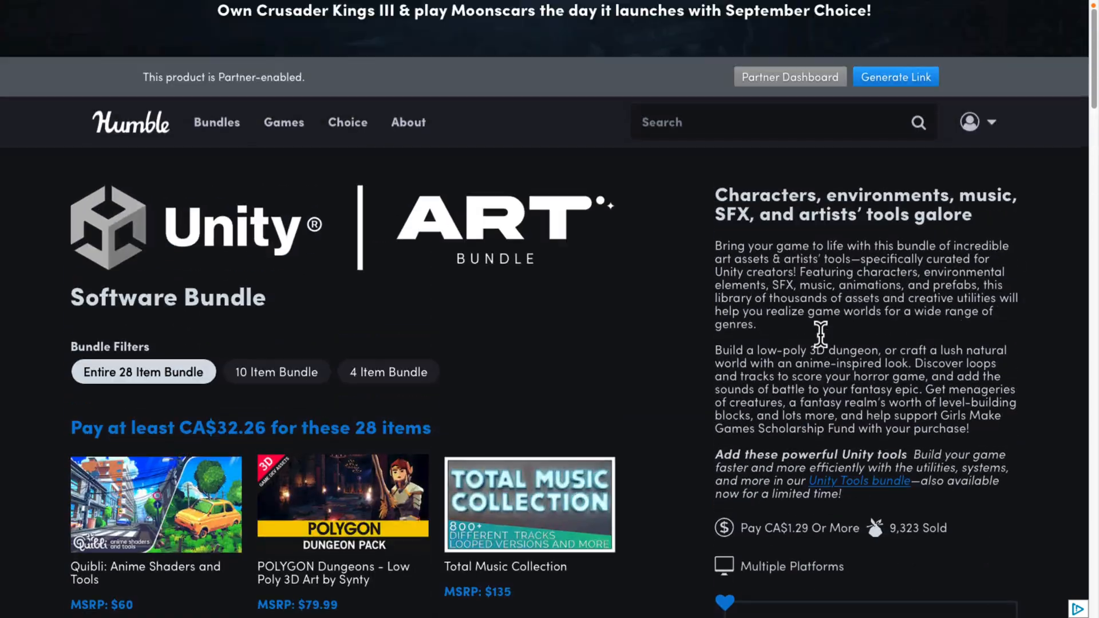
{"action": "scroll", "coordinate": [820, 335], "scroll_direction": "down", "scroll_amount": 10}
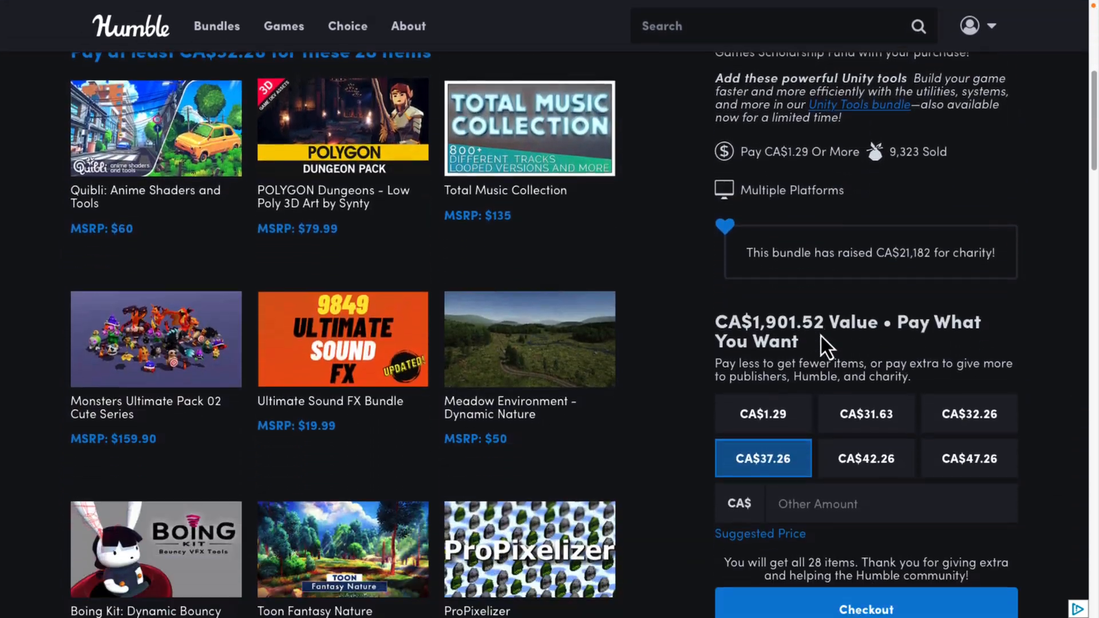
{"action": "scroll", "coordinate": [821, 336], "scroll_direction": "down", "scroll_amount": 8}
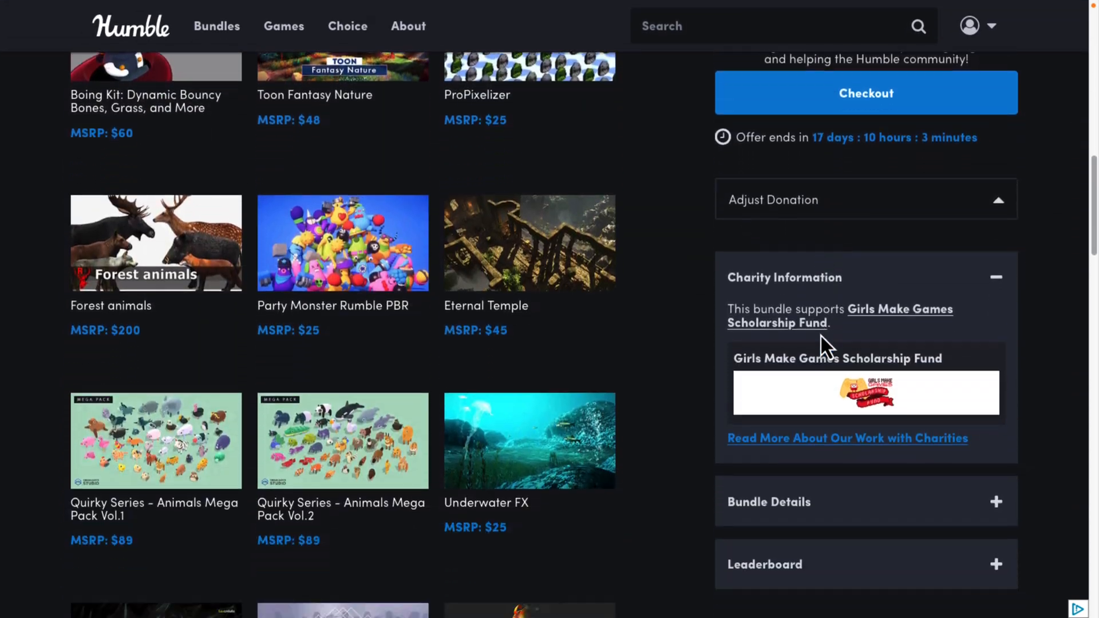
{"action": "scroll", "coordinate": [687, 409], "scroll_direction": "down", "scroll_amount": 3}
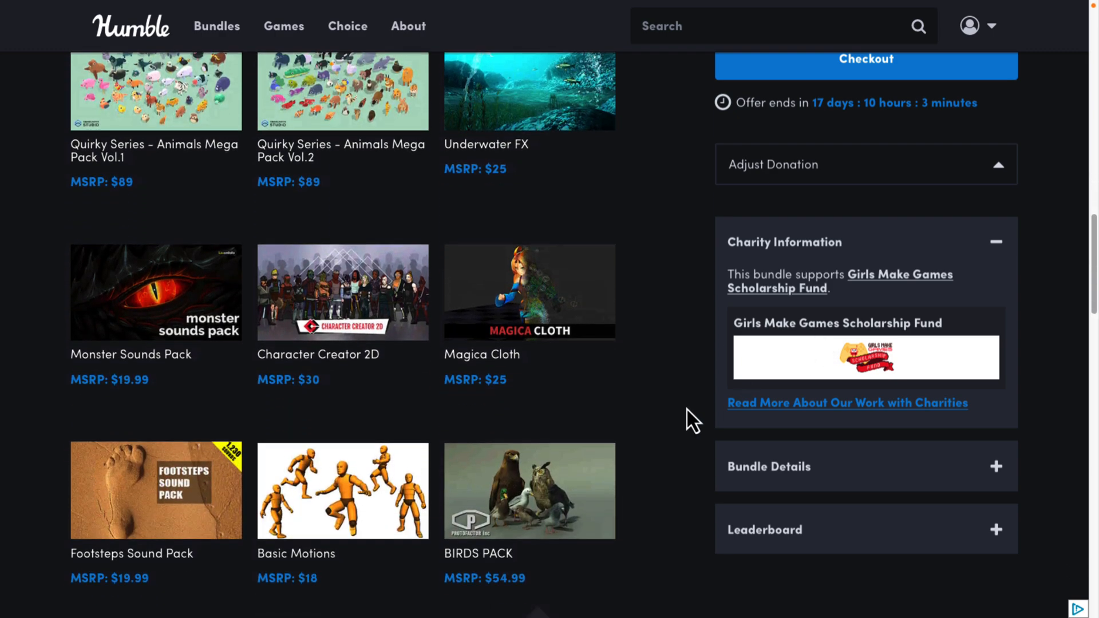
{"action": "scroll", "coordinate": [687, 410], "scroll_direction": "up", "scroll_amount": 2}
{"action": "scroll", "coordinate": [687, 410], "scroll_direction": "up", "scroll_amount": 8}
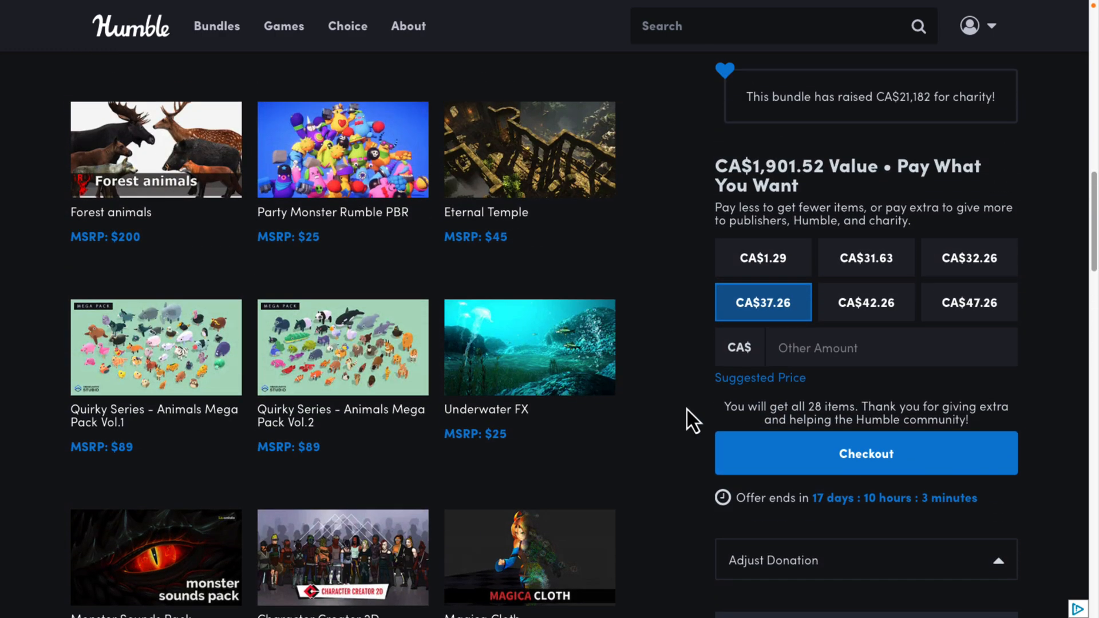
{"action": "scroll", "coordinate": [687, 410], "scroll_direction": "up", "scroll_amount": 5}
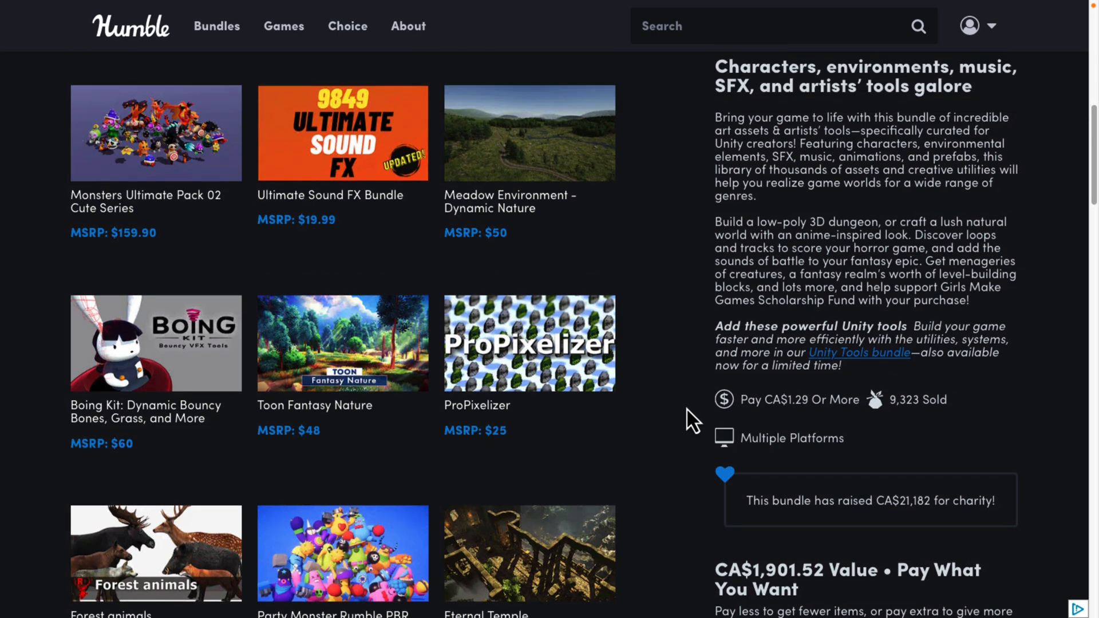
{"action": "scroll", "coordinate": [686, 409], "scroll_direction": "up", "scroll_amount": 1}
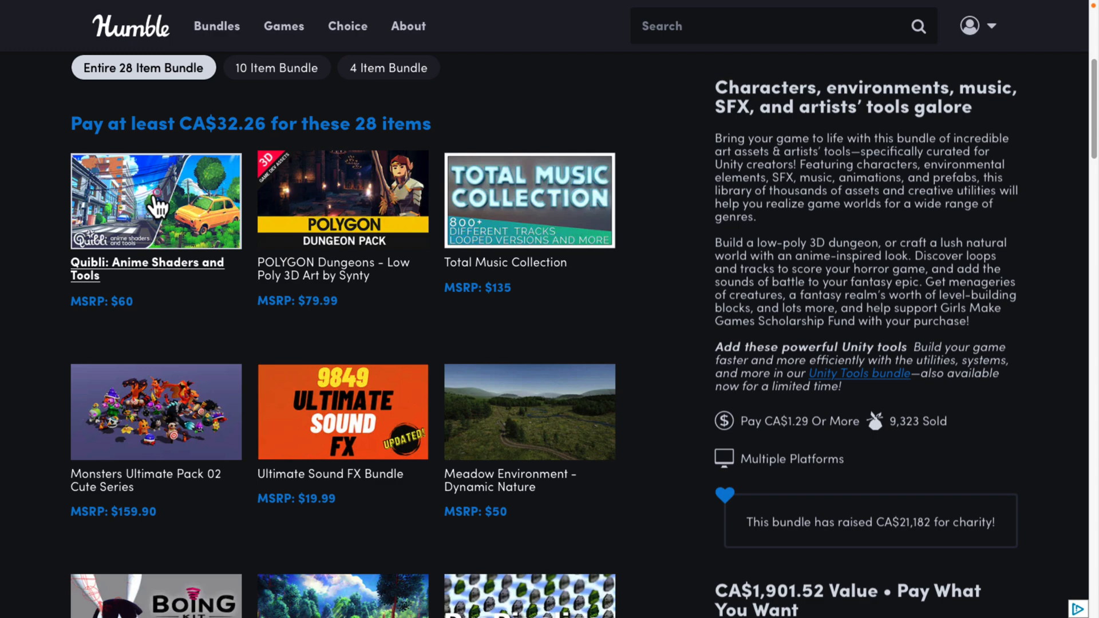
Step: Look through the 26-item Unity tools bundle on Humble Bundle, including its assets, pricing tiers and description
{"action": "scroll", "coordinate": [491, 265], "scroll_direction": "down", "scroll_amount": 1}
{"action": "scroll", "coordinate": [496, 264], "scroll_direction": "up", "scroll_amount": 2}
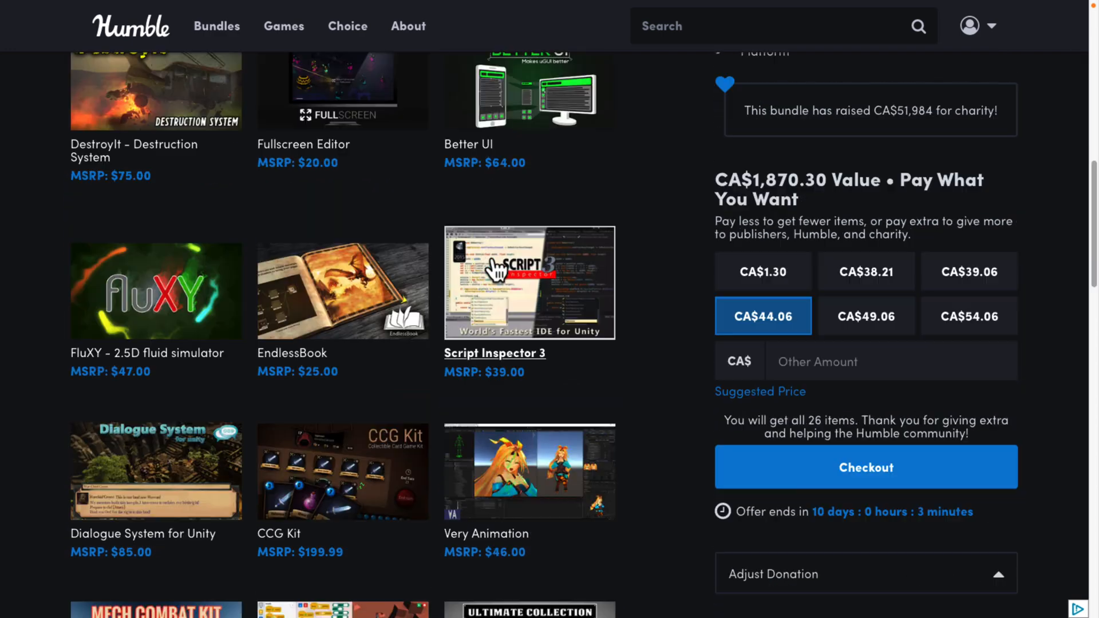
{"action": "scroll", "coordinate": [665, 318], "scroll_direction": "up", "scroll_amount": 5}
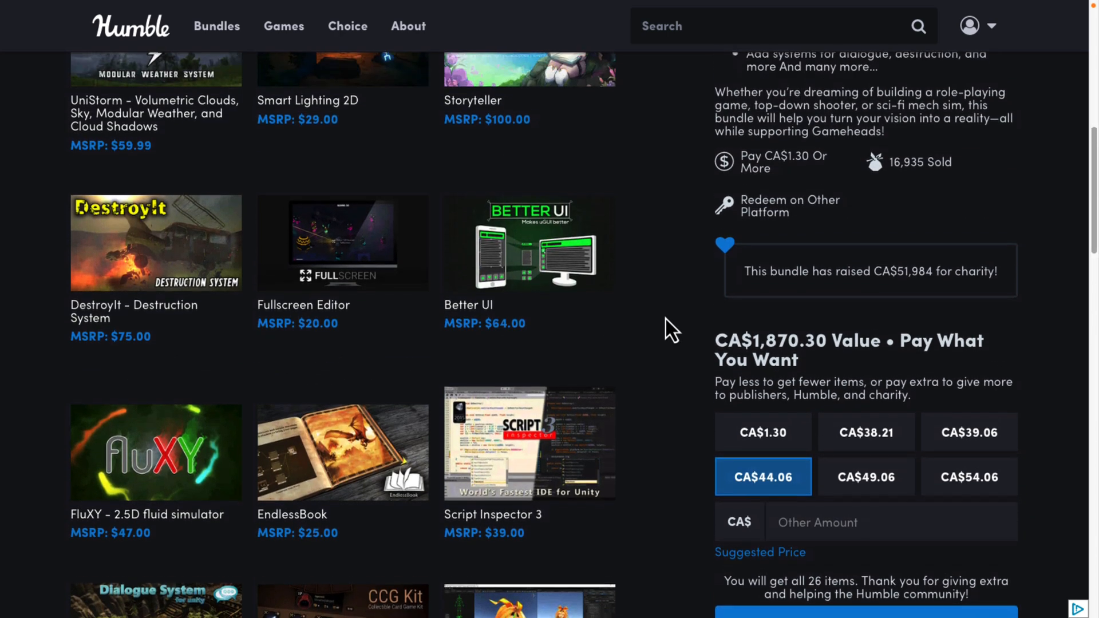
{"action": "scroll", "coordinate": [665, 319], "scroll_direction": "up", "scroll_amount": 4}
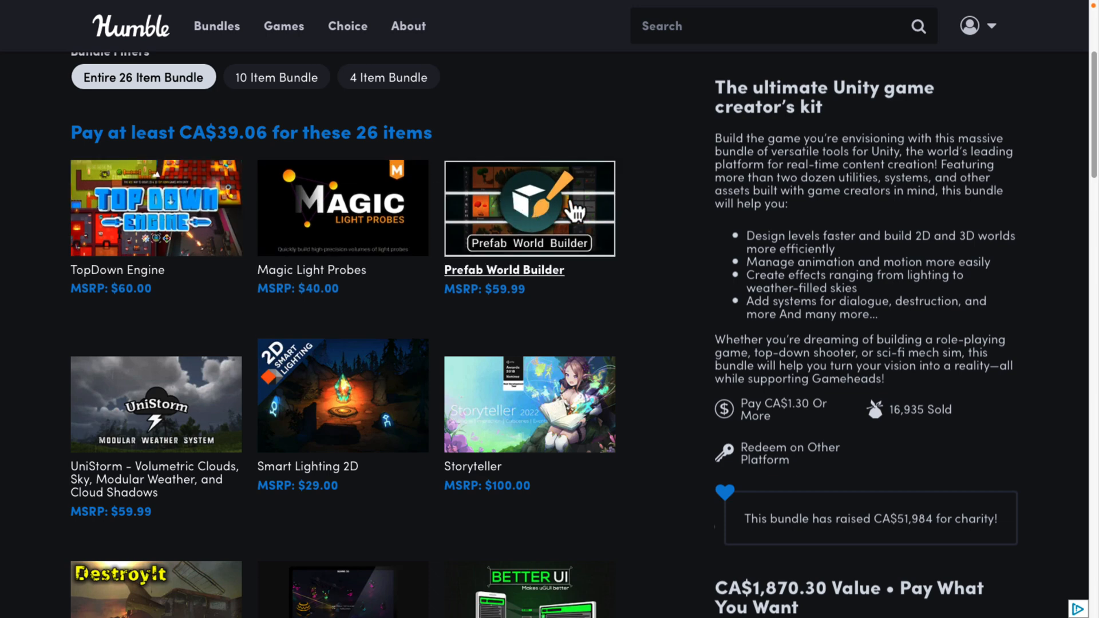
{"action": "scroll", "coordinate": [653, 252], "scroll_direction": "down", "scroll_amount": 5}
{"action": "scroll", "coordinate": [647, 241], "scroll_direction": "down", "scroll_amount": 8}
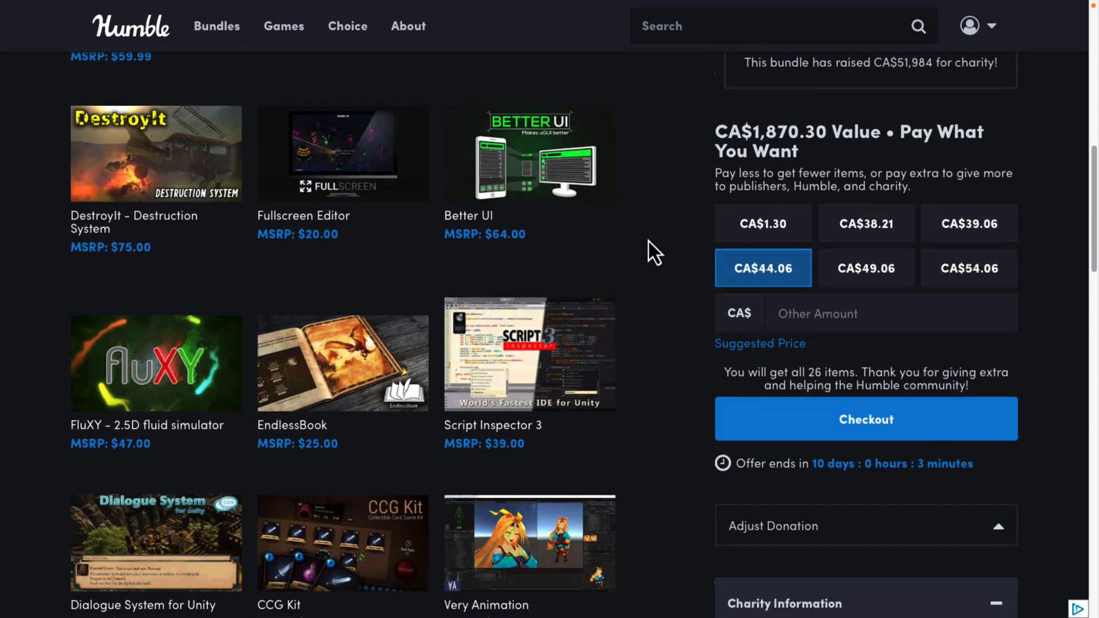
{"action": "scroll", "coordinate": [648, 242], "scroll_direction": "down", "scroll_amount": 5}
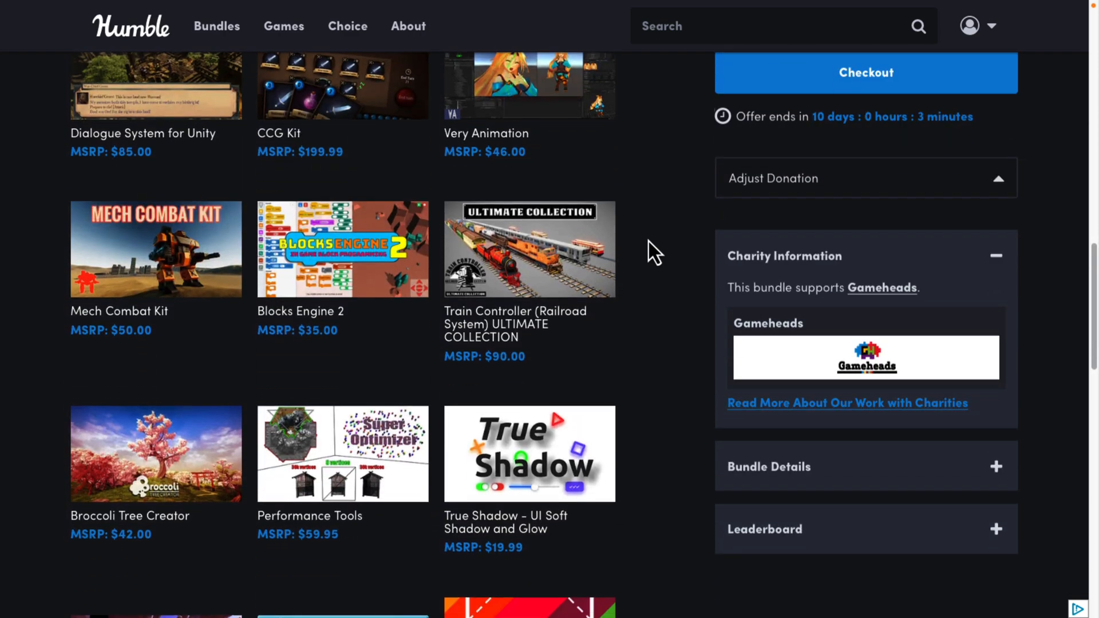
{"action": "scroll", "coordinate": [648, 241], "scroll_direction": "down", "scroll_amount": 2}
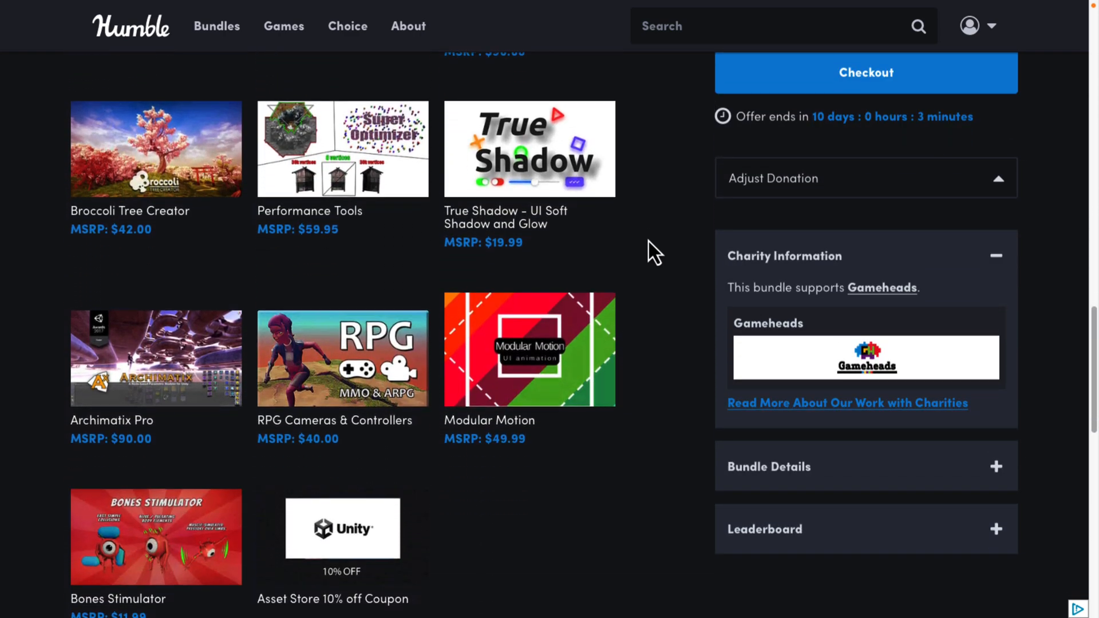
{"action": "scroll", "coordinate": [647, 242], "scroll_direction": "up", "scroll_amount": 5}
{"action": "scroll", "coordinate": [648, 241], "scroll_direction": "up", "scroll_amount": 10}
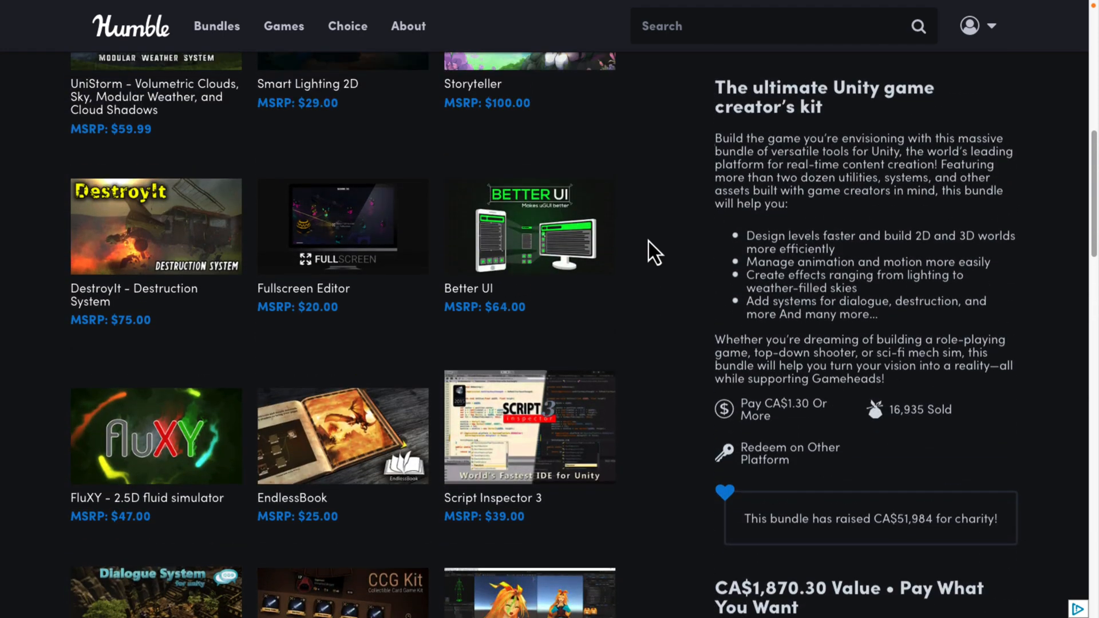
Step: Switch to the Quibli: Anime Shaders and Tools page on the Unity Asset Store and view its overview
{"action": "key", "text": "ctrl+Tab"}
{"action": "scroll", "coordinate": [648, 241], "scroll_direction": "up", "scroll_amount": 13}
{"action": "scroll", "coordinate": [648, 242], "scroll_direction": "down", "scroll_amount": 2}
{"action": "mouse_move", "coordinate": [648, 239]}
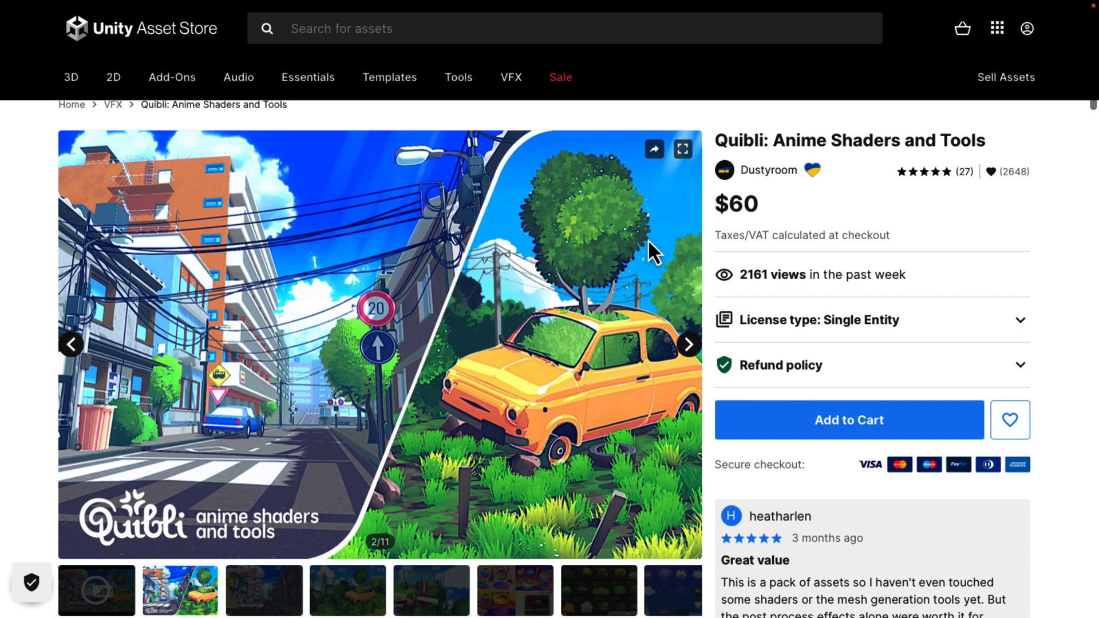